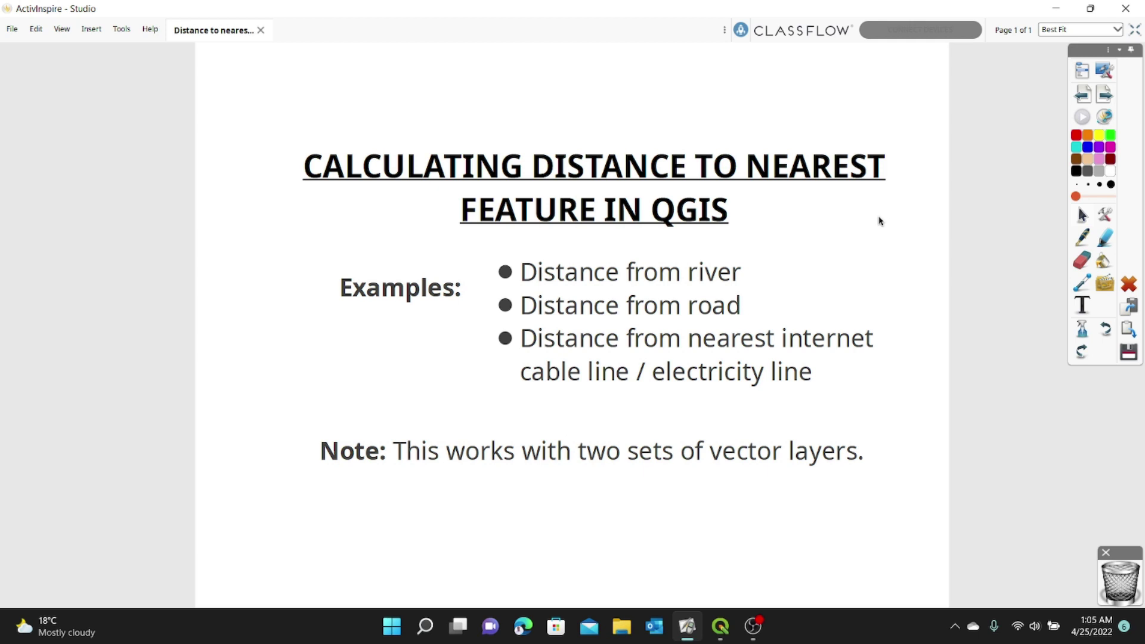
Switch to QGIS and load the Kenya Ward Data and Roads shapefiles from the kenya data folder as vector layers
{"action": "left_click", "coordinate": [721, 626]}
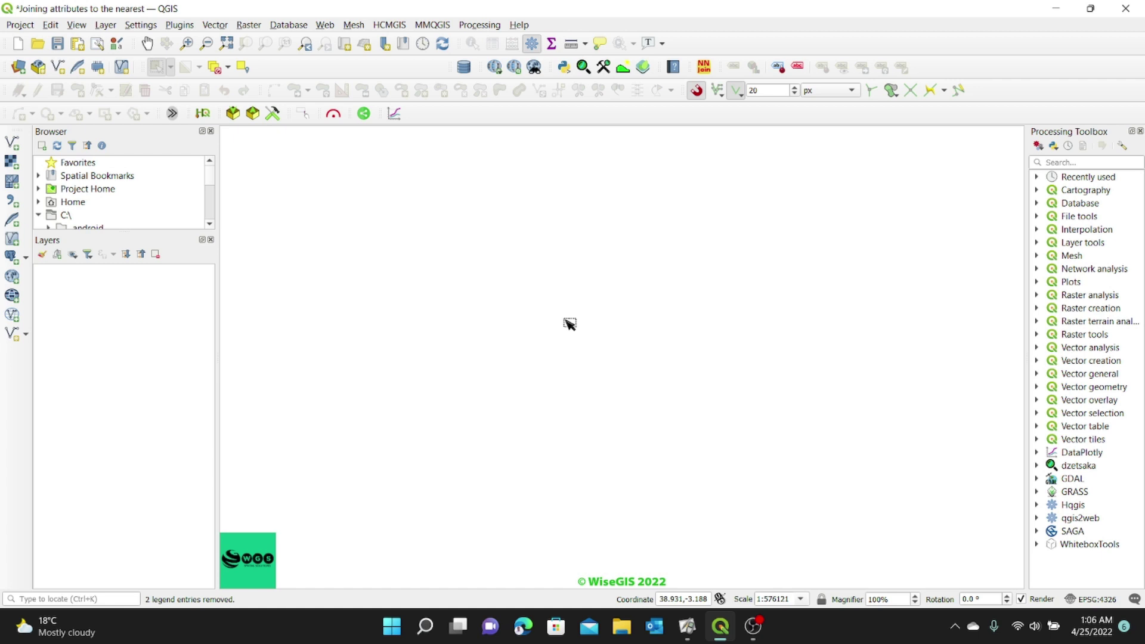
{"action": "left_click", "coordinate": [105, 25]}
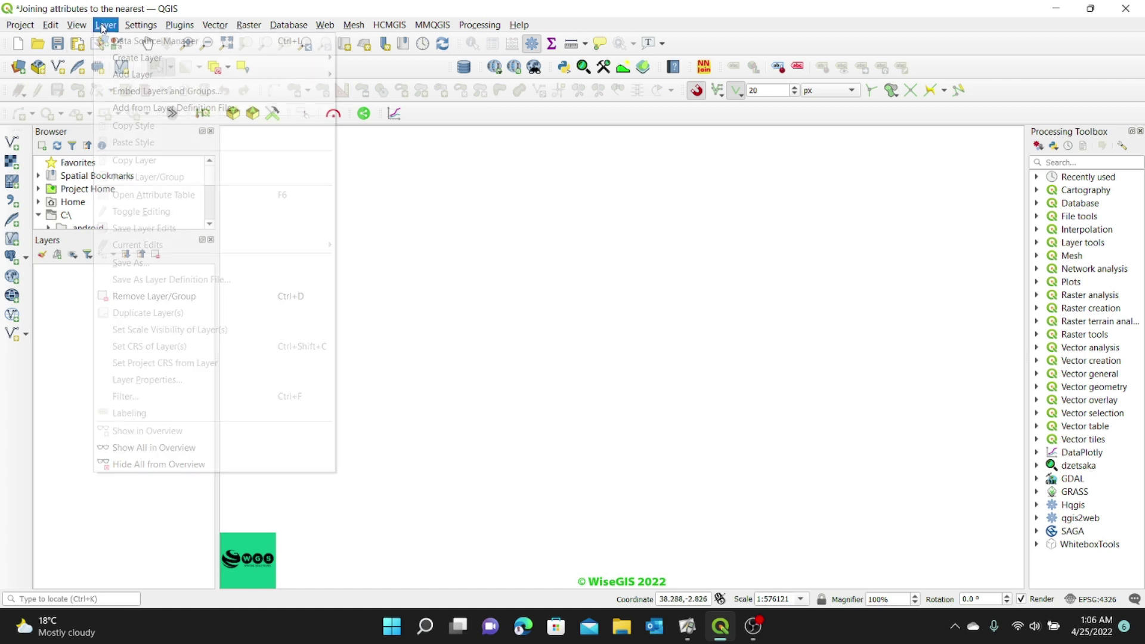
{"action": "mouse_move", "coordinate": [323, 77]}
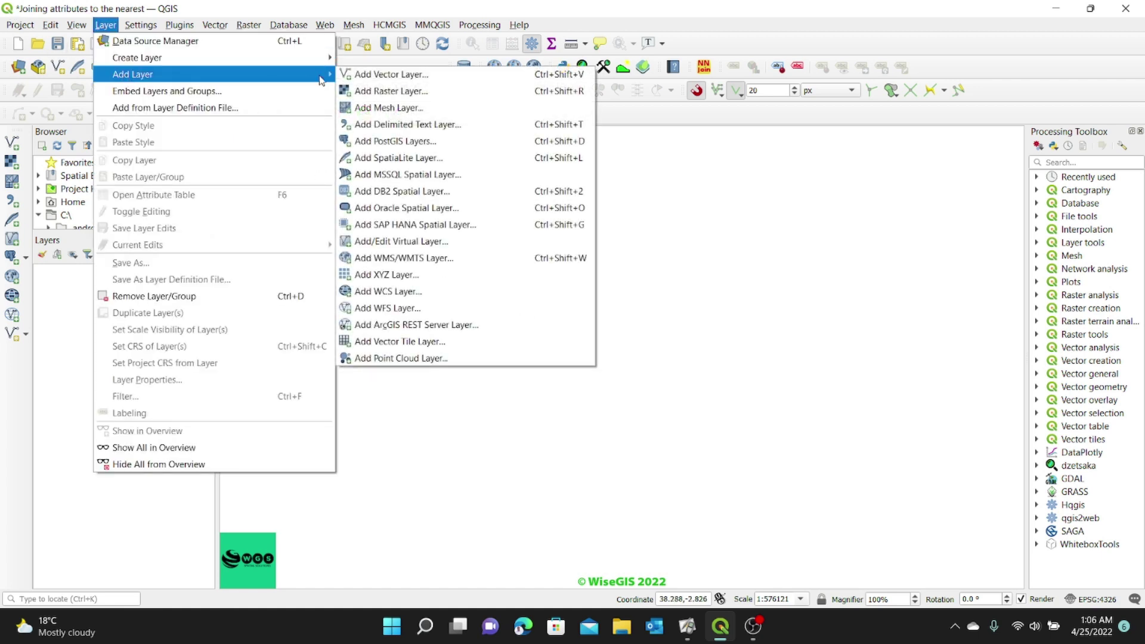
{"action": "left_click", "coordinate": [391, 74]}
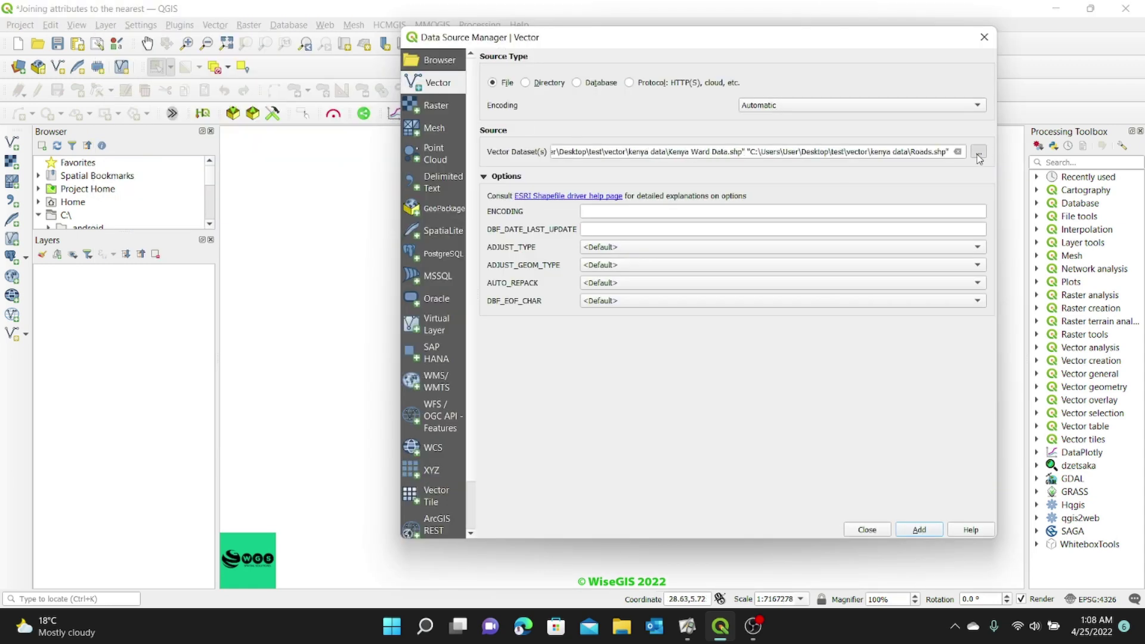
{"action": "left_click", "coordinate": [979, 152]}
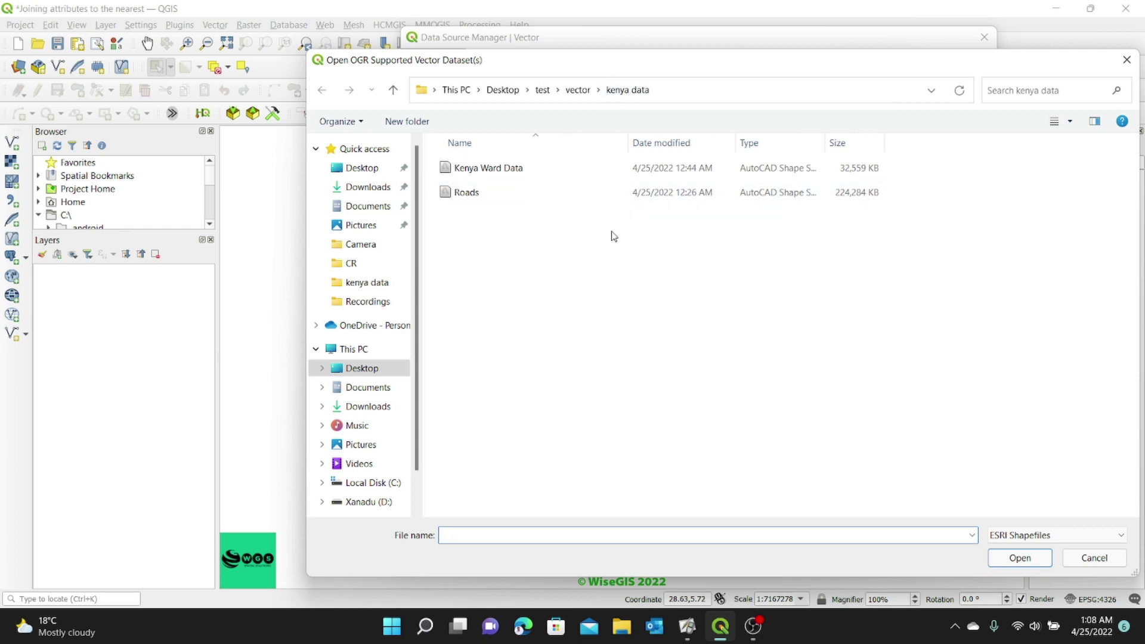
{"action": "left_click_drag", "start_coordinate": [628, 241], "coordinate": [445, 165]}
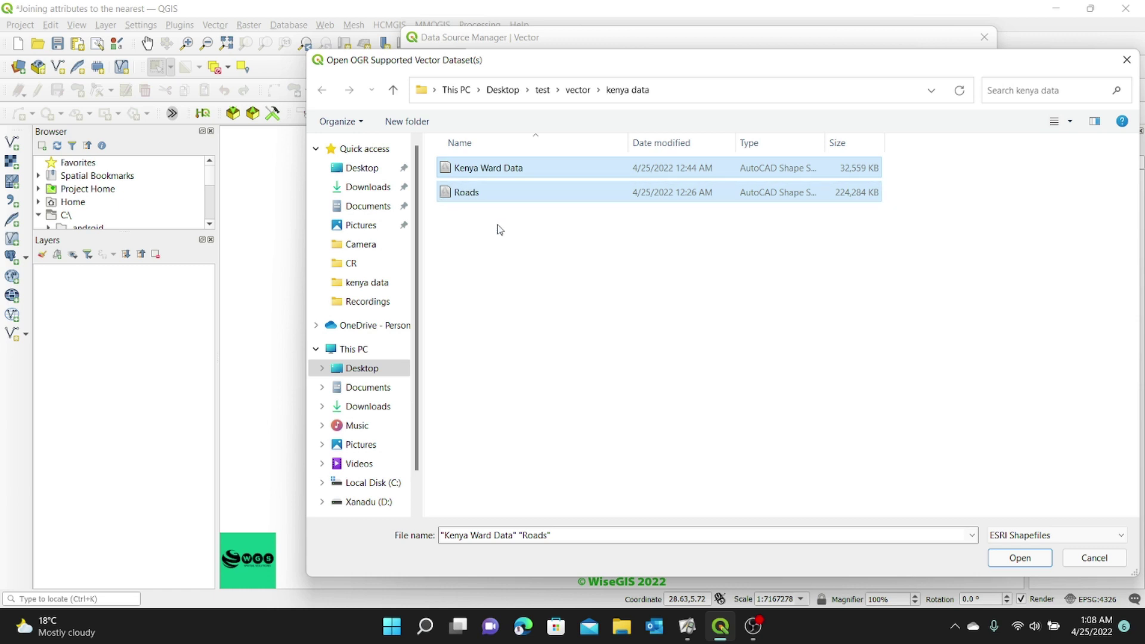
{"action": "left_click", "coordinate": [1031, 559]}
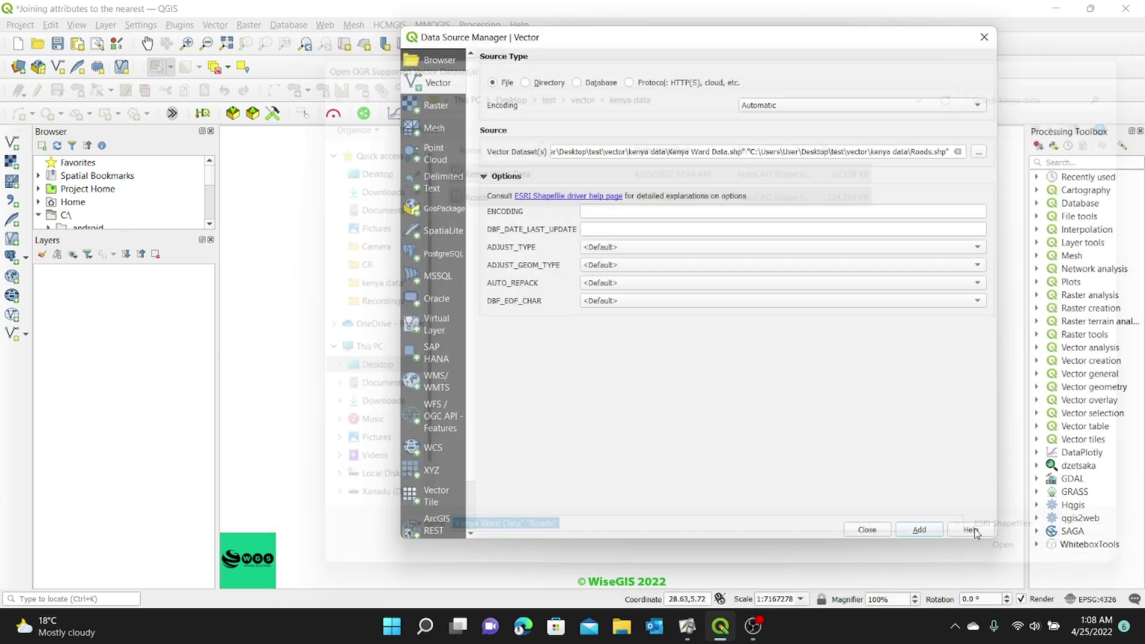
{"action": "left_click", "coordinate": [901, 533]}
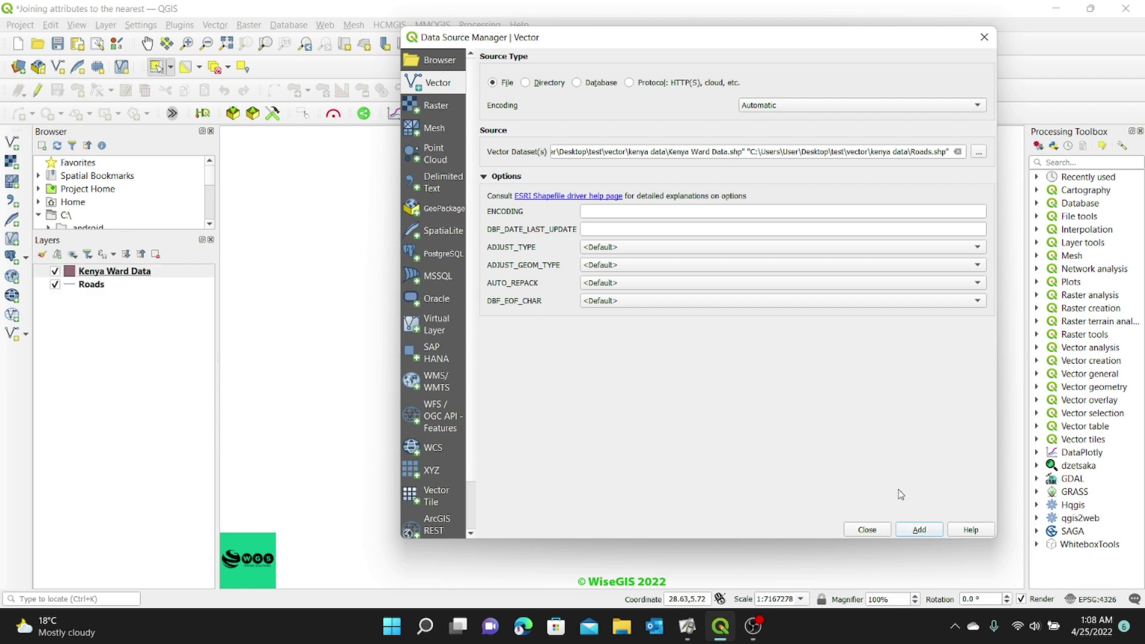
{"action": "left_click", "coordinate": [867, 530]}
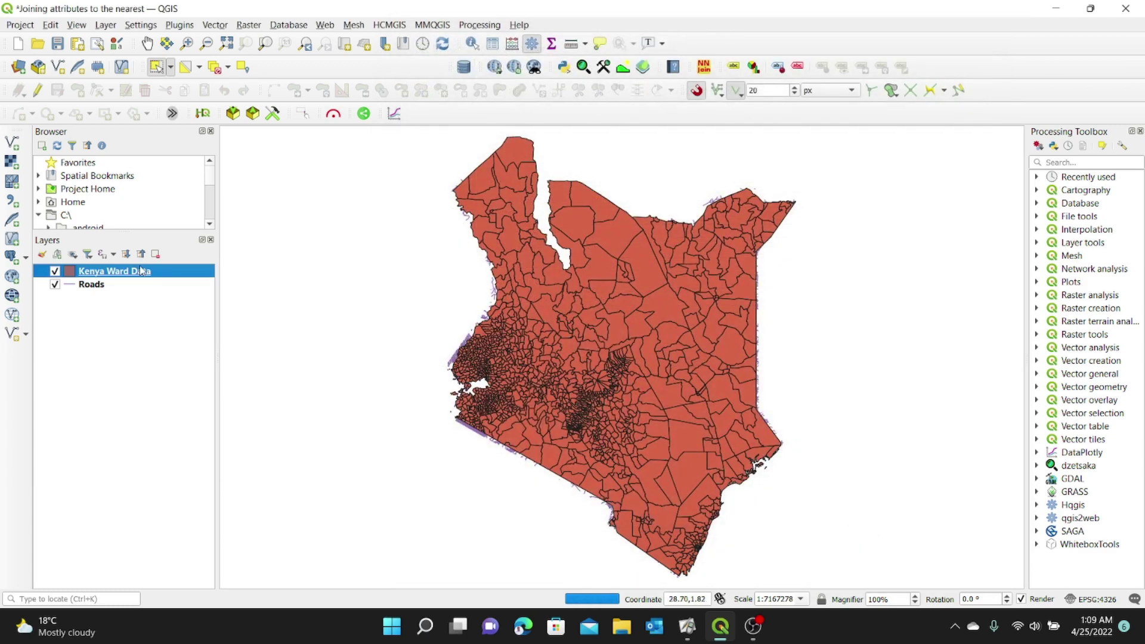
Reorder the layers so Roads sits above Kenya Ward Data, hiding the ward layer briefly to view the roads alone
{"action": "left_click_drag", "start_coordinate": [80, 275], "coordinate": [77, 300]}
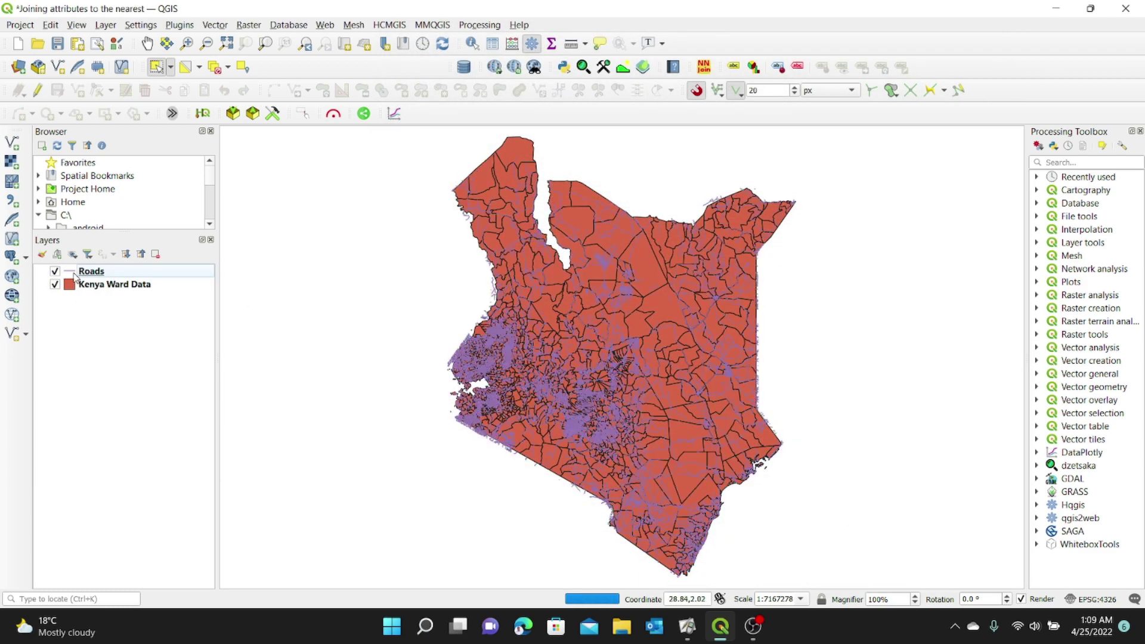
{"action": "left_click", "coordinate": [55, 285]}
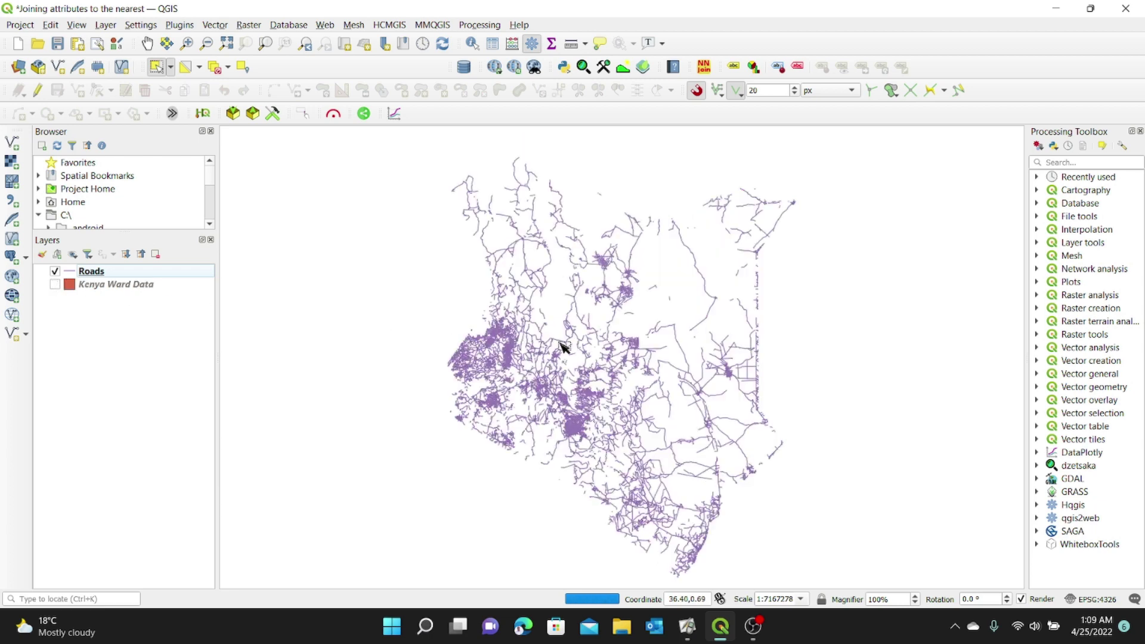
{"action": "left_click", "coordinate": [54, 286]}
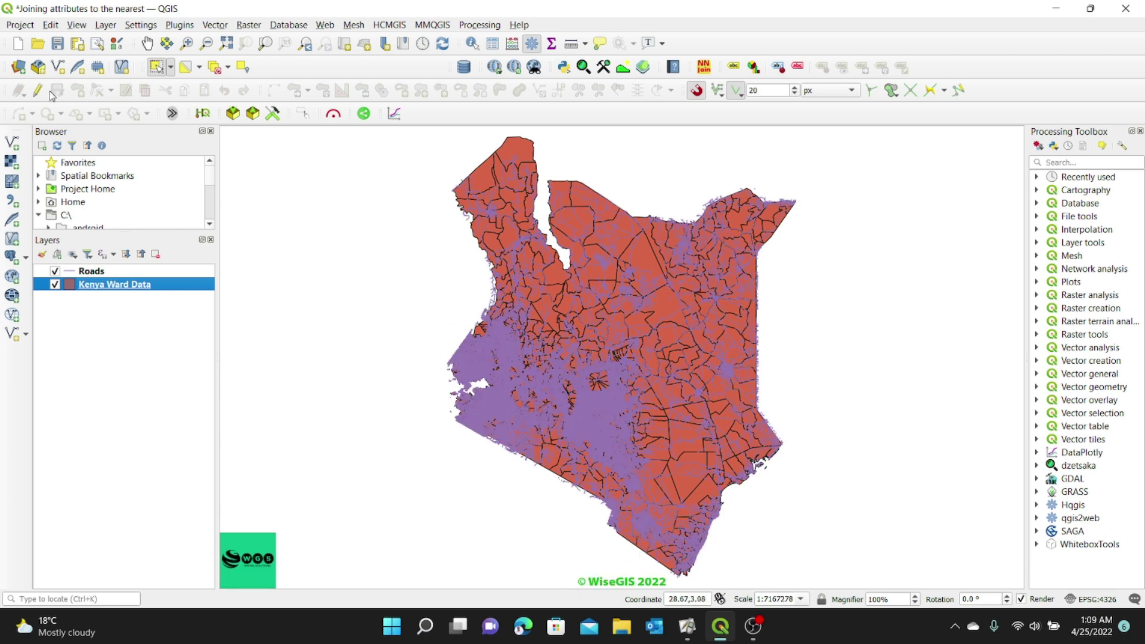
Select the large ward polygon inland from the southeastern coast on the Kenya Ward Data layer
{"action": "left_click", "coordinate": [187, 43]}
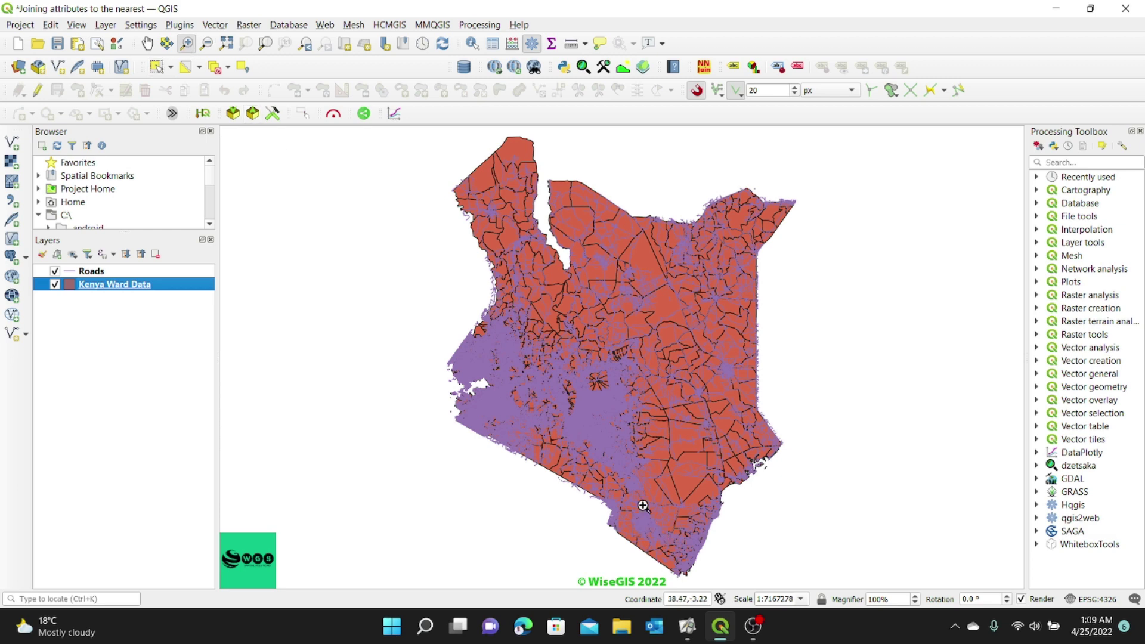
{"action": "left_click_drag", "start_coordinate": [589, 450], "coordinate": [778, 575]}
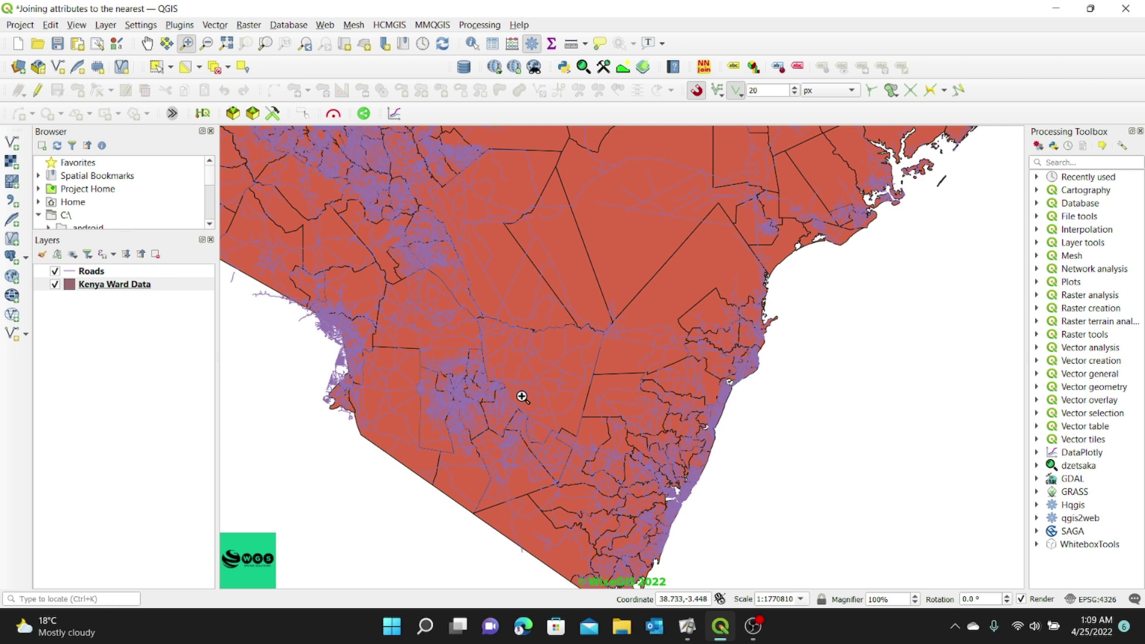
{"action": "left_click", "coordinate": [135, 285]}
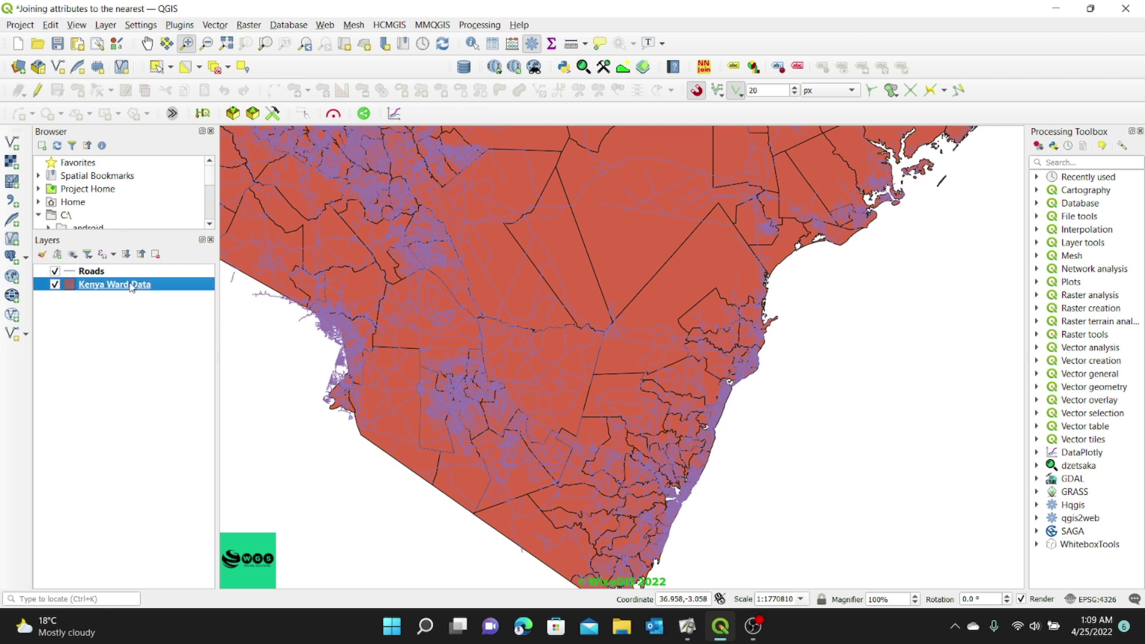
{"action": "left_click", "coordinate": [157, 67]}
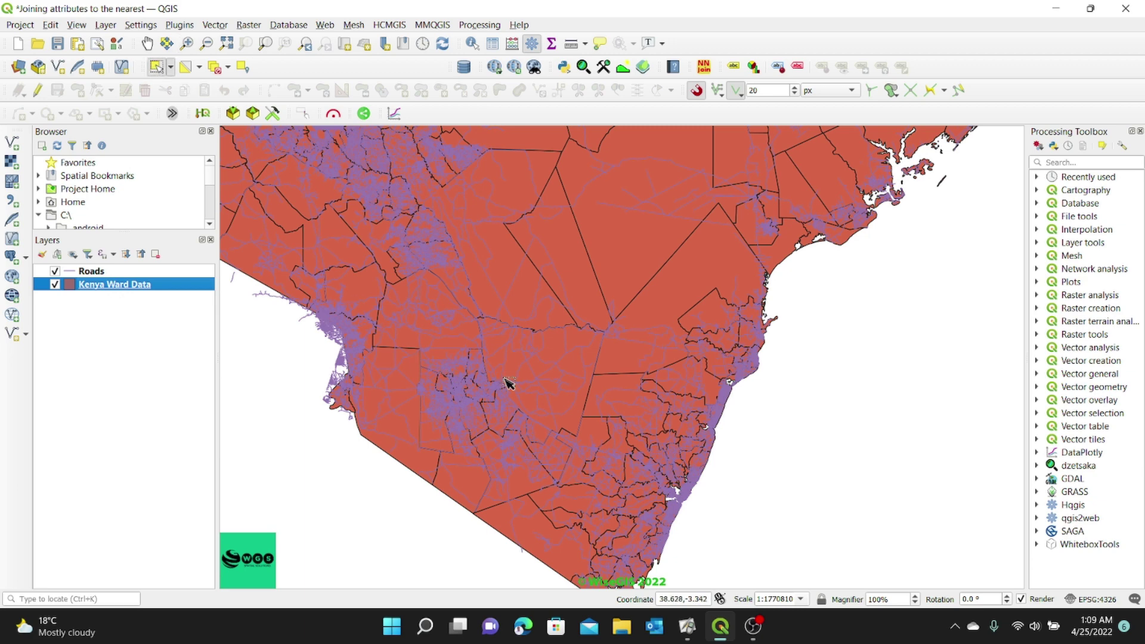
{"action": "left_click", "coordinate": [550, 404]}
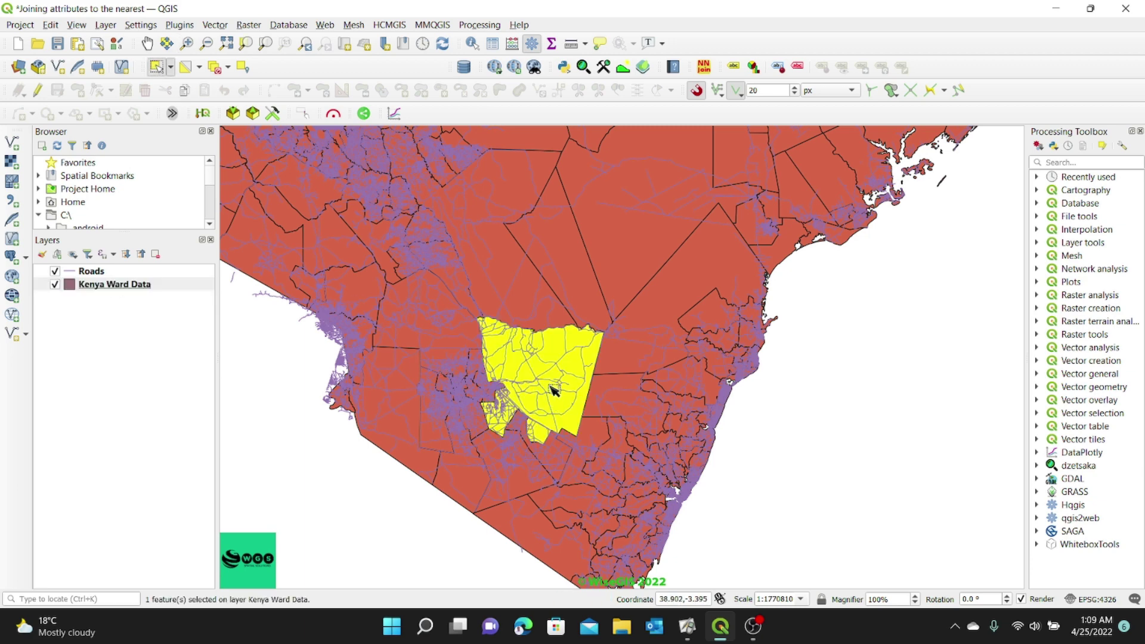
{"action": "scroll", "coordinate": [552, 386], "scroll_direction": "up", "scroll_amount": 3}
{"action": "scroll", "coordinate": [553, 389], "scroll_direction": "down", "scroll_amount": 2}
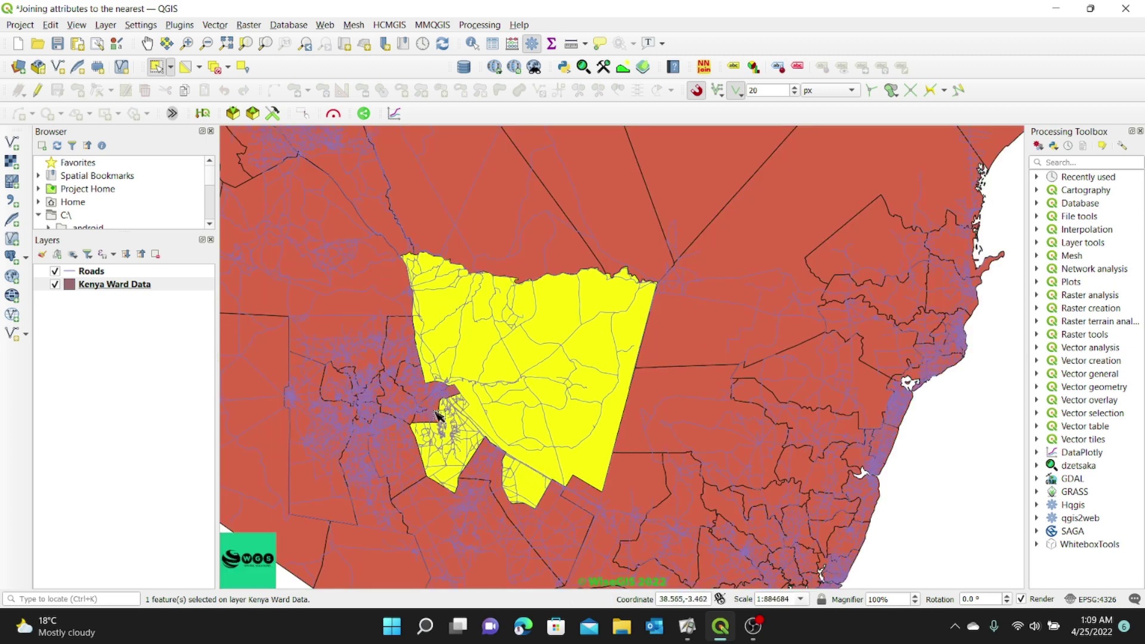
Export only the selected ward as an ESRI Shapefile named Aoi in the kenya data folder and add it to the map
{"action": "right_click", "coordinate": [109, 290]}
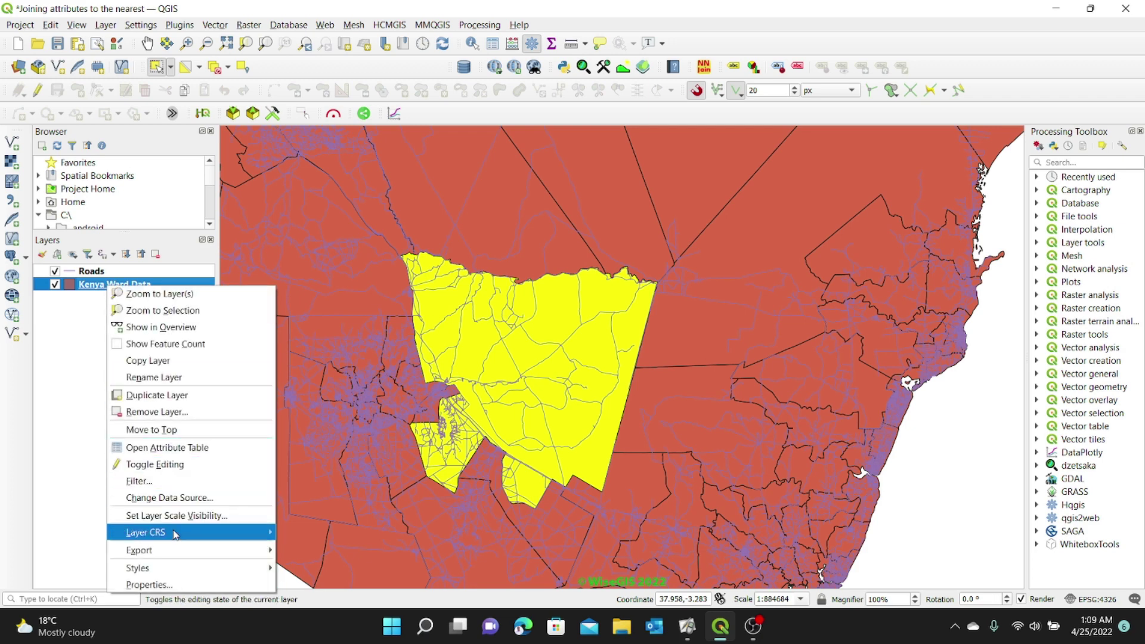
{"action": "mouse_move", "coordinate": [199, 551]}
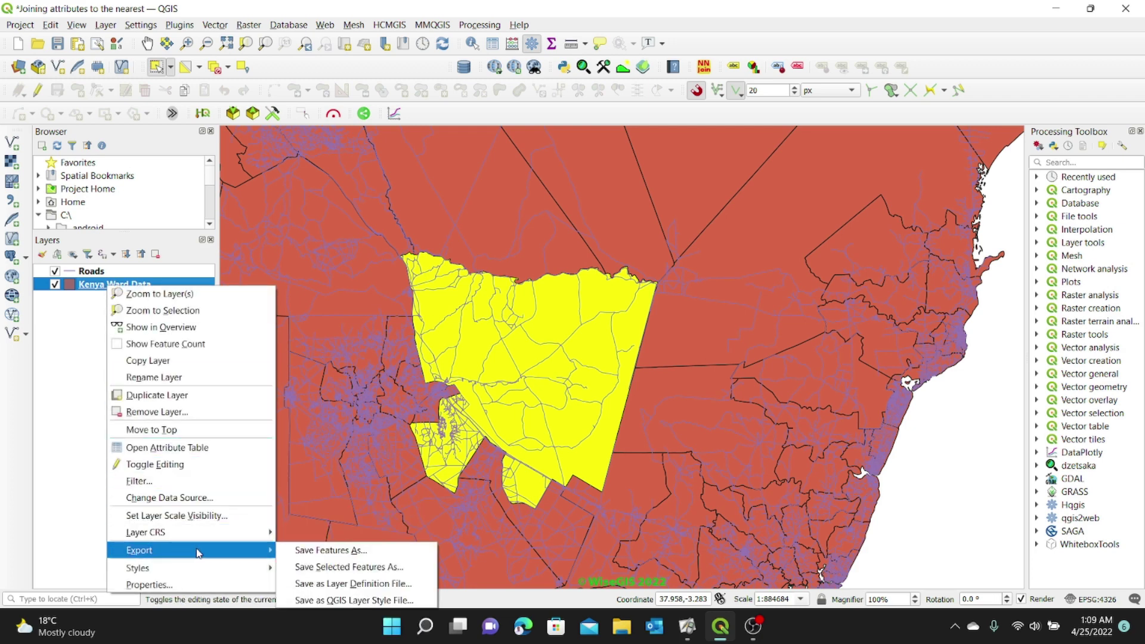
{"action": "left_click", "coordinate": [371, 569]}
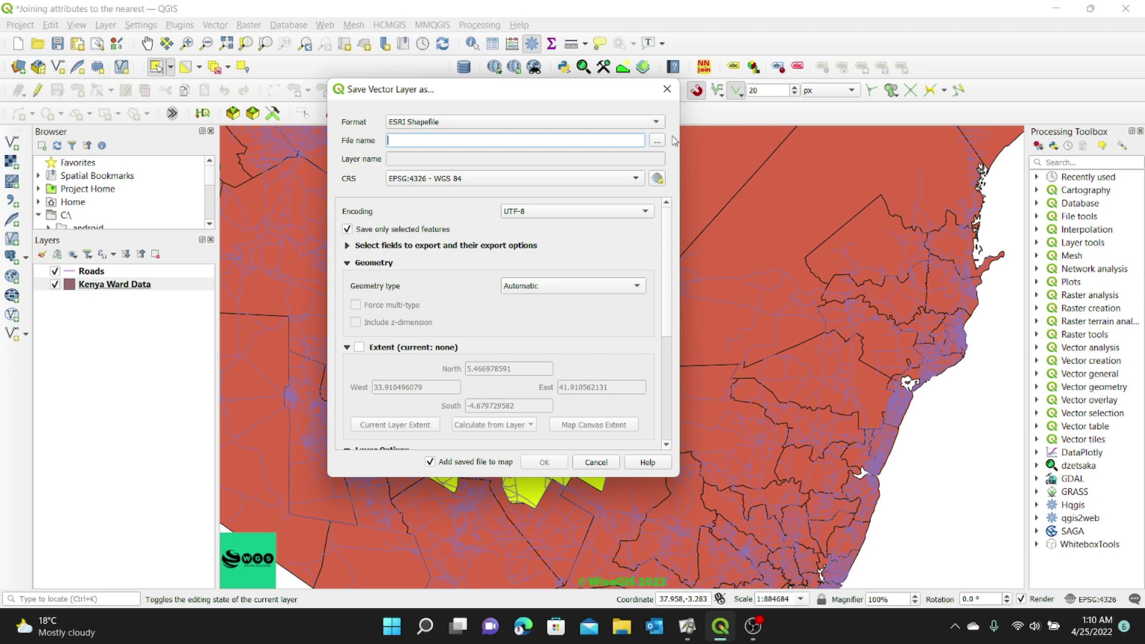
{"action": "left_click", "coordinate": [657, 140]}
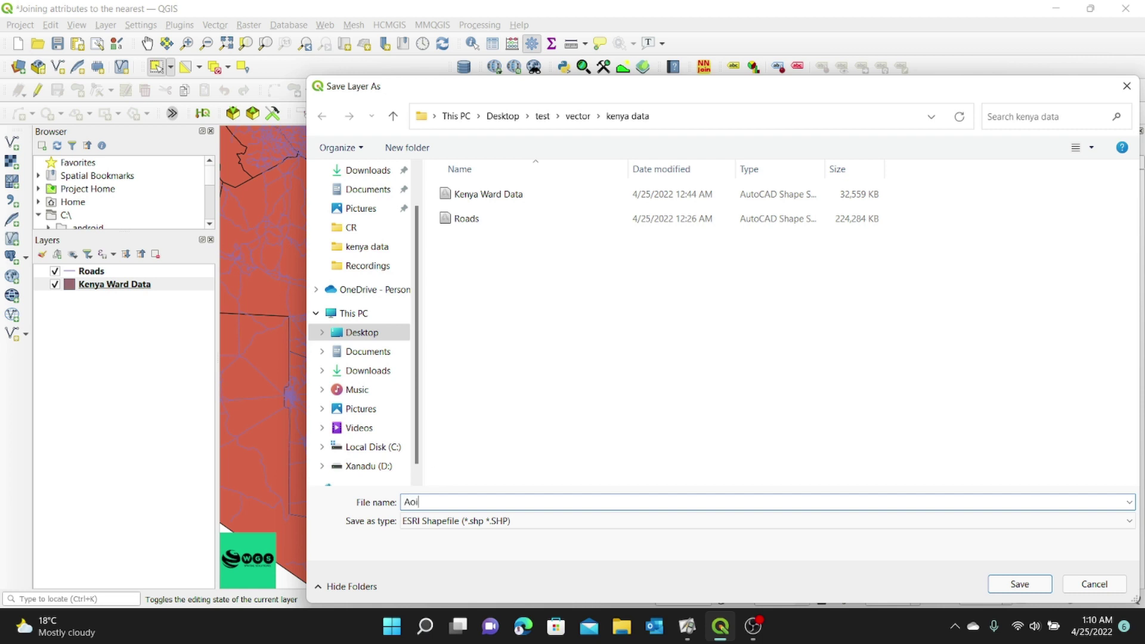
{"action": "type", "text": "Aoi"}
{"action": "left_click", "coordinate": [1019, 583]}
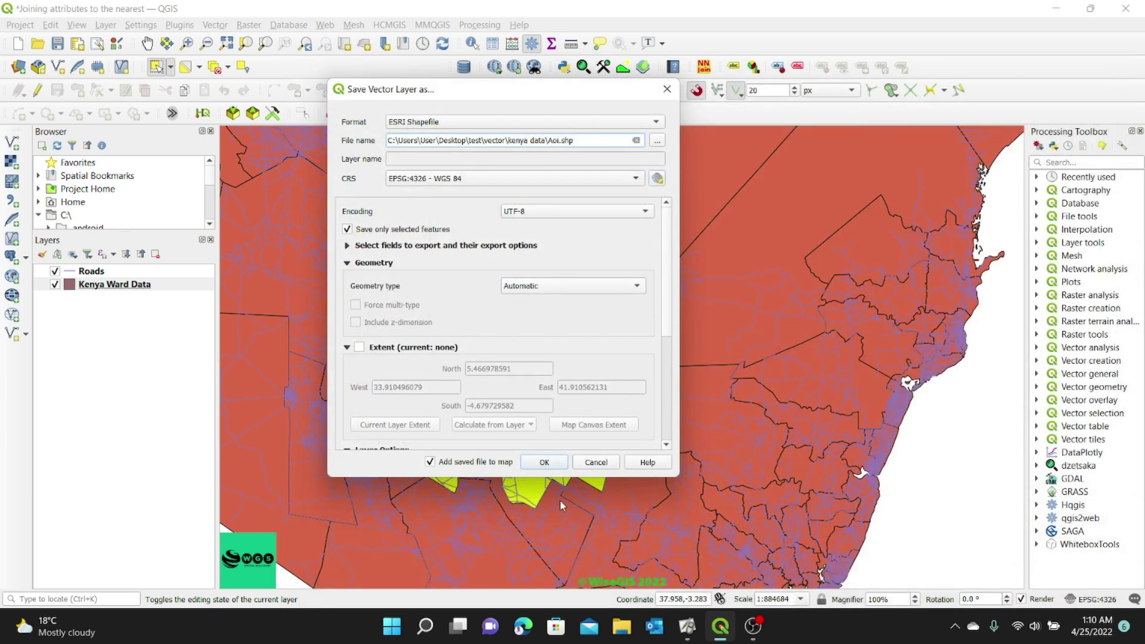
{"action": "left_click", "coordinate": [544, 463]}
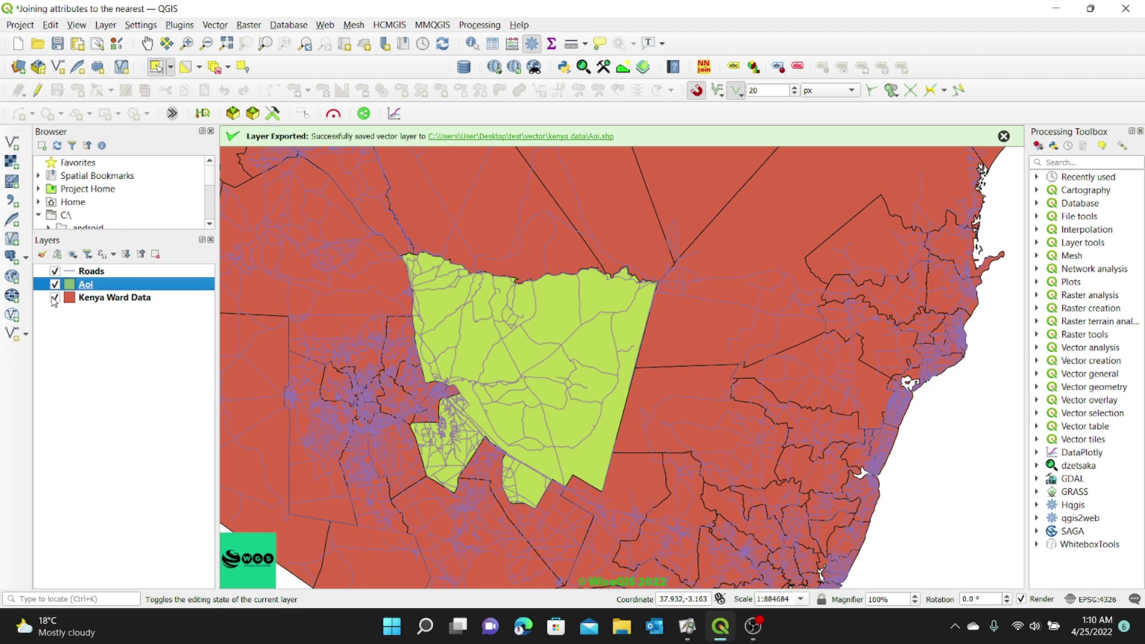
Remove the Kenya Ward Data layer from the project
{"action": "right_click", "coordinate": [93, 301]}
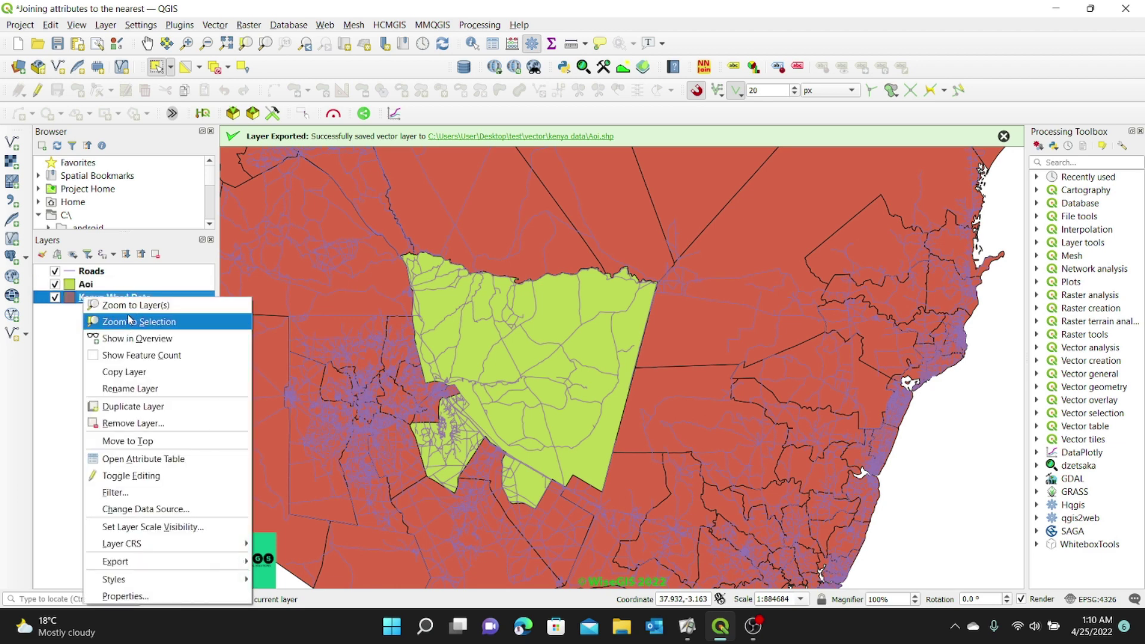
{"action": "left_click", "coordinate": [133, 424]}
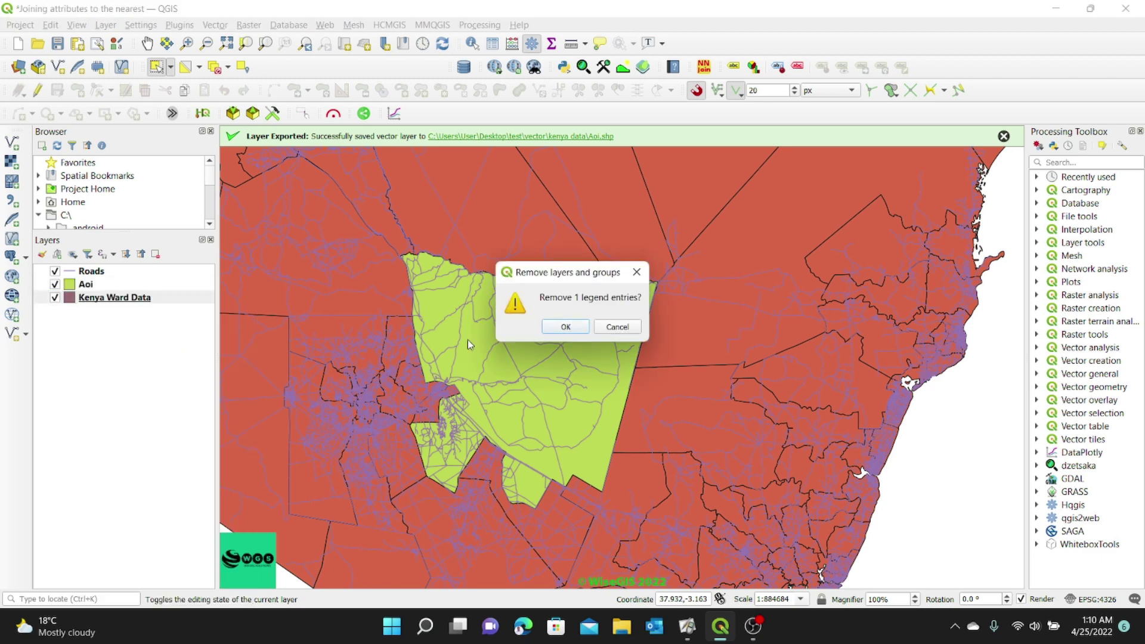
{"action": "left_click", "coordinate": [566, 327]}
Run the Clip geoprocessing tool with Roads as the input layer and Aoi as the overlay, output to a temporary layer
{"action": "scroll", "coordinate": [537, 332], "scroll_direction": "up", "scroll_amount": 2}
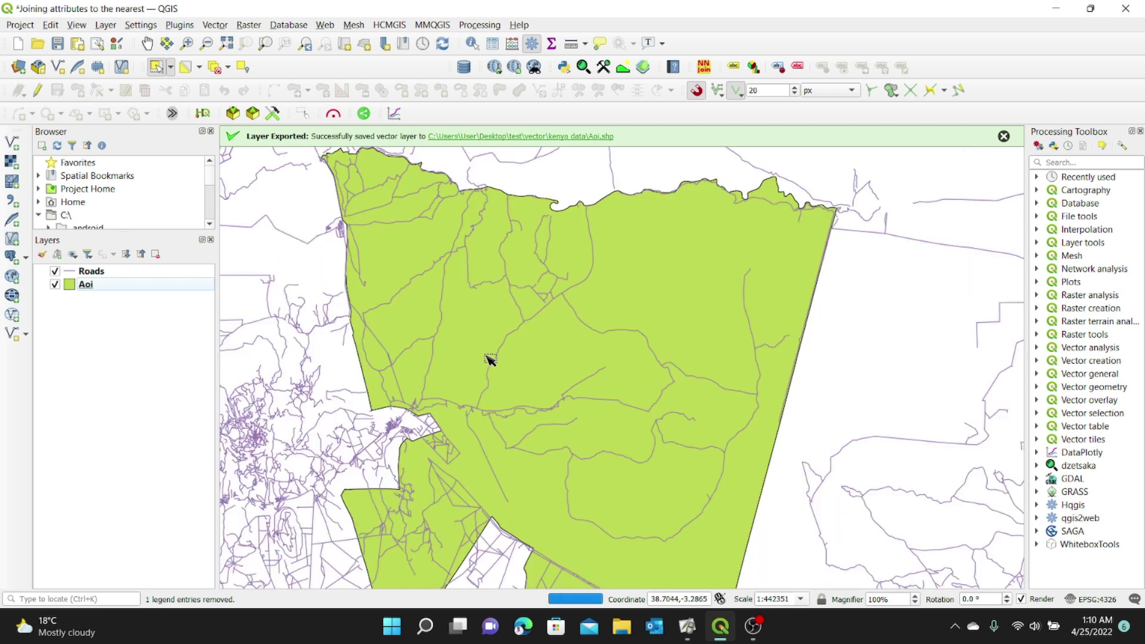
{"action": "scroll", "coordinate": [485, 358], "scroll_direction": "down", "scroll_amount": 2}
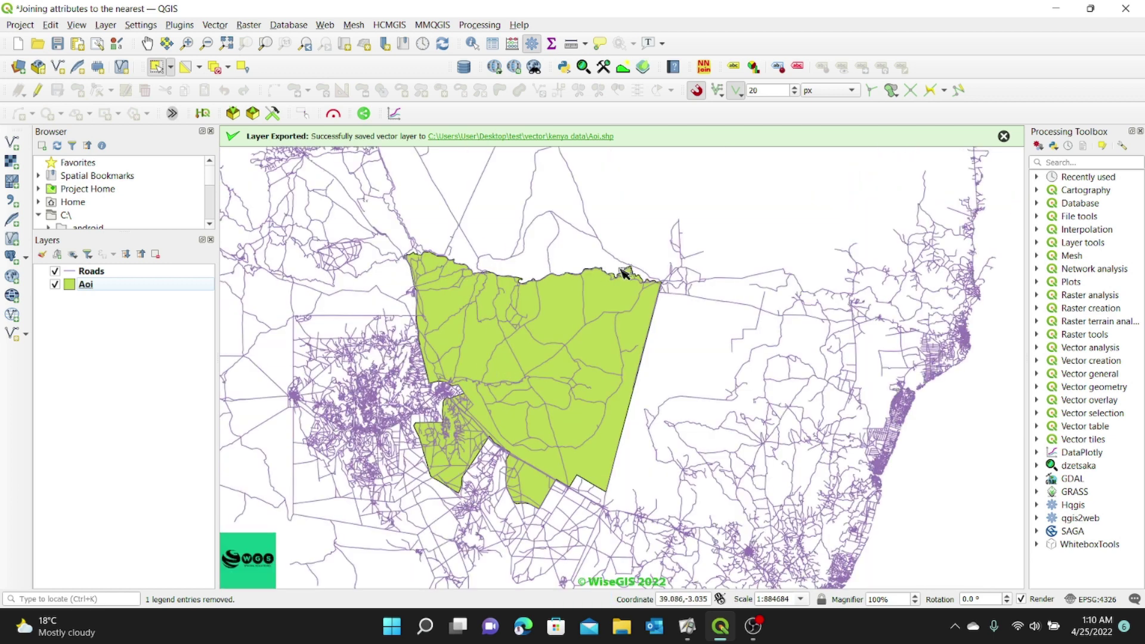
{"action": "left_click_drag", "start_coordinate": [442, 409], "coordinate": [568, 382]}
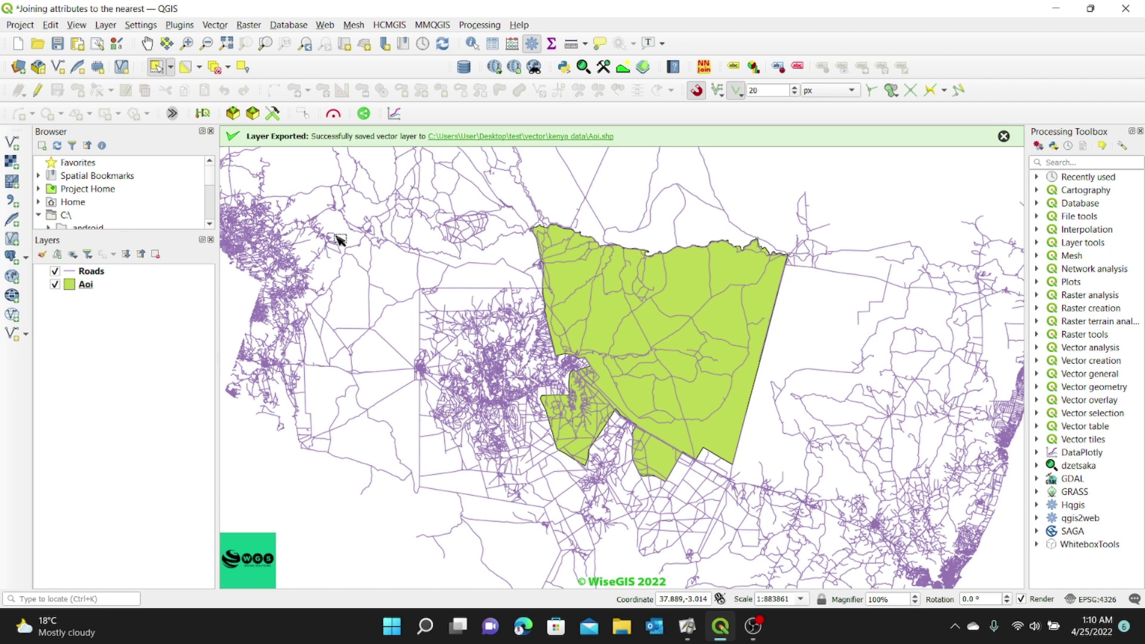
{"action": "left_click", "coordinate": [218, 25]}
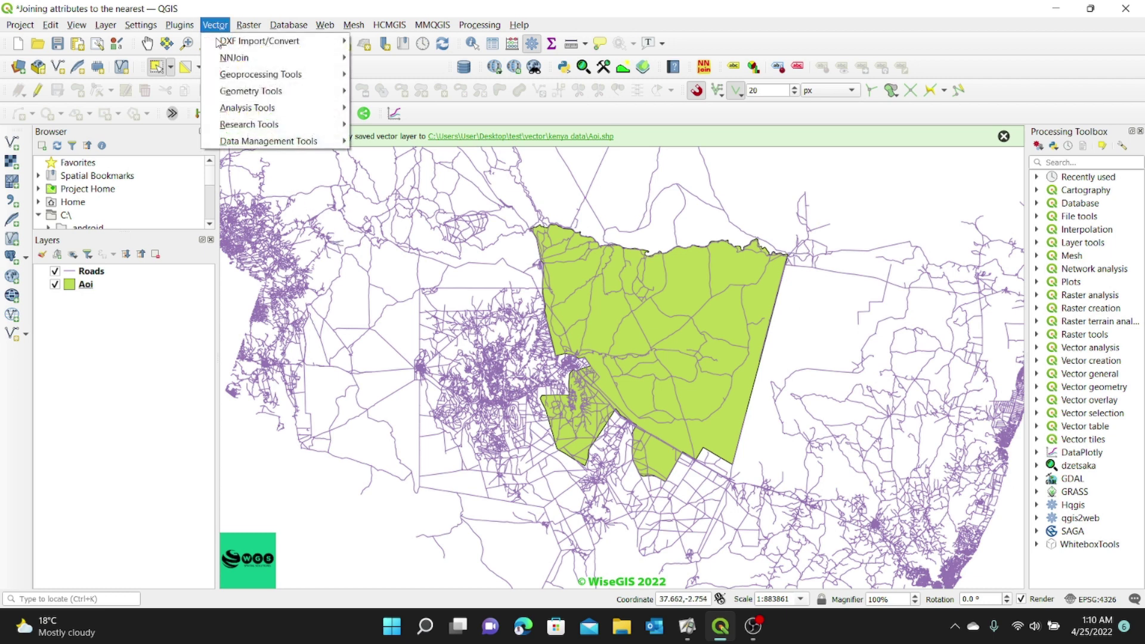
{"action": "mouse_move", "coordinate": [225, 80]}
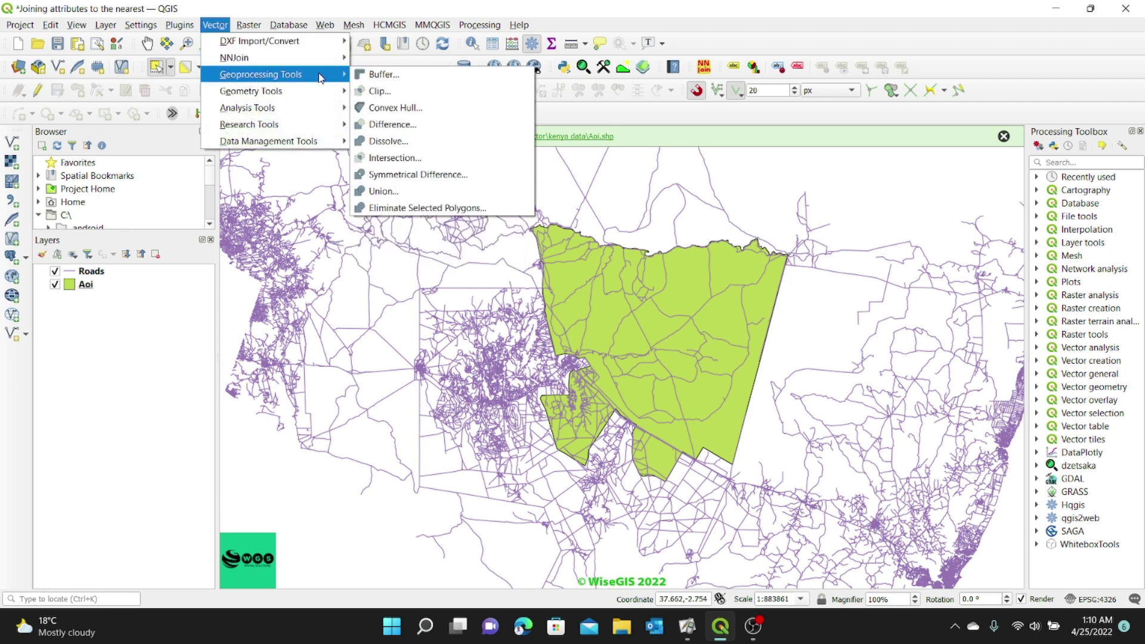
{"action": "left_click", "coordinate": [382, 93]}
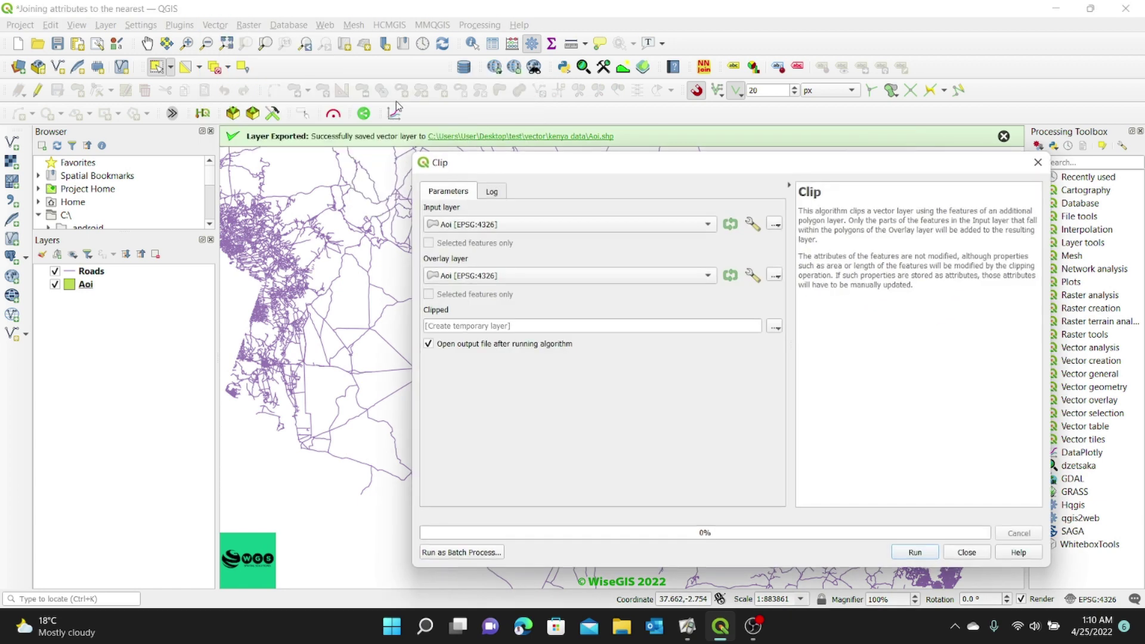
{"action": "left_click_drag", "start_coordinate": [534, 156], "coordinate": [466, 90]}
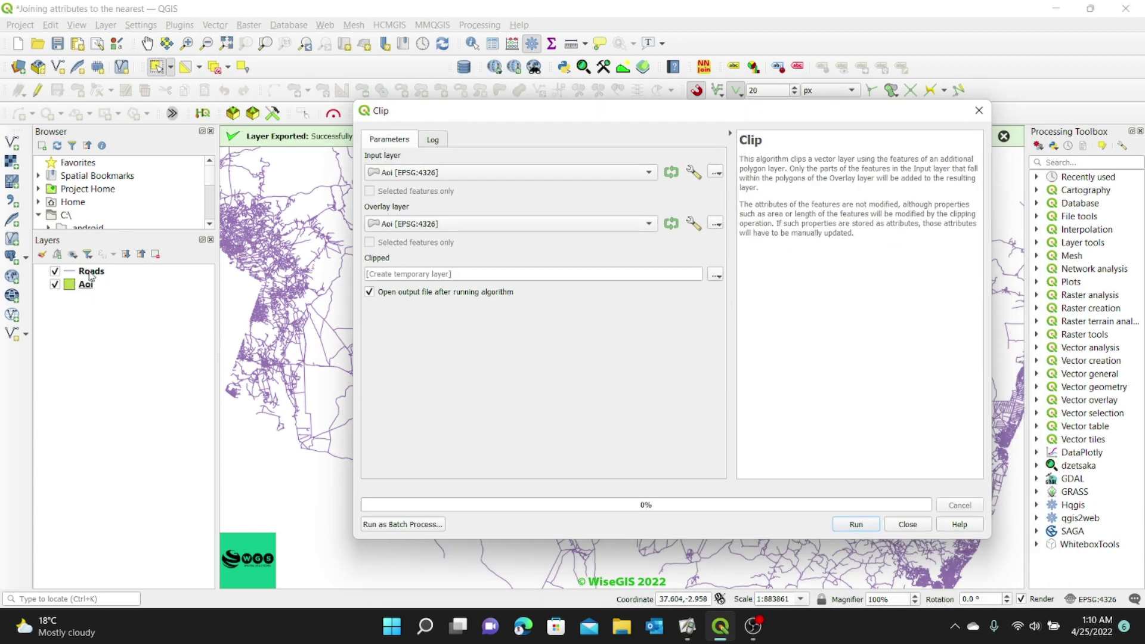
{"action": "left_click_drag", "start_coordinate": [87, 273], "coordinate": [420, 176]}
{"action": "left_click_drag", "start_coordinate": [87, 285], "coordinate": [429, 231]}
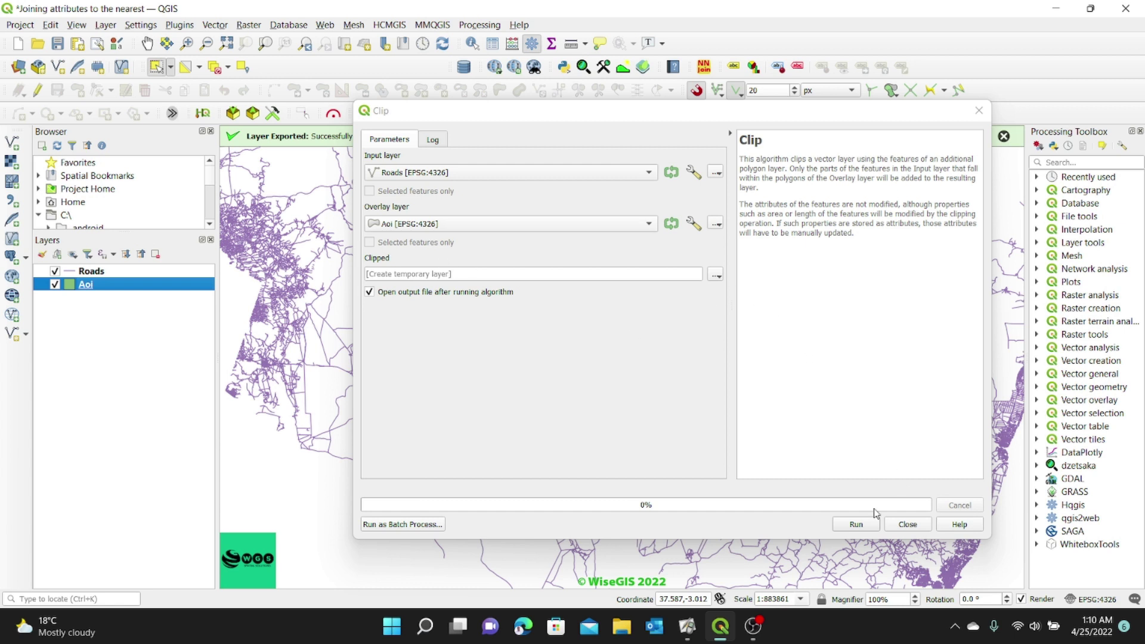
{"action": "left_click", "coordinate": [855, 526]}
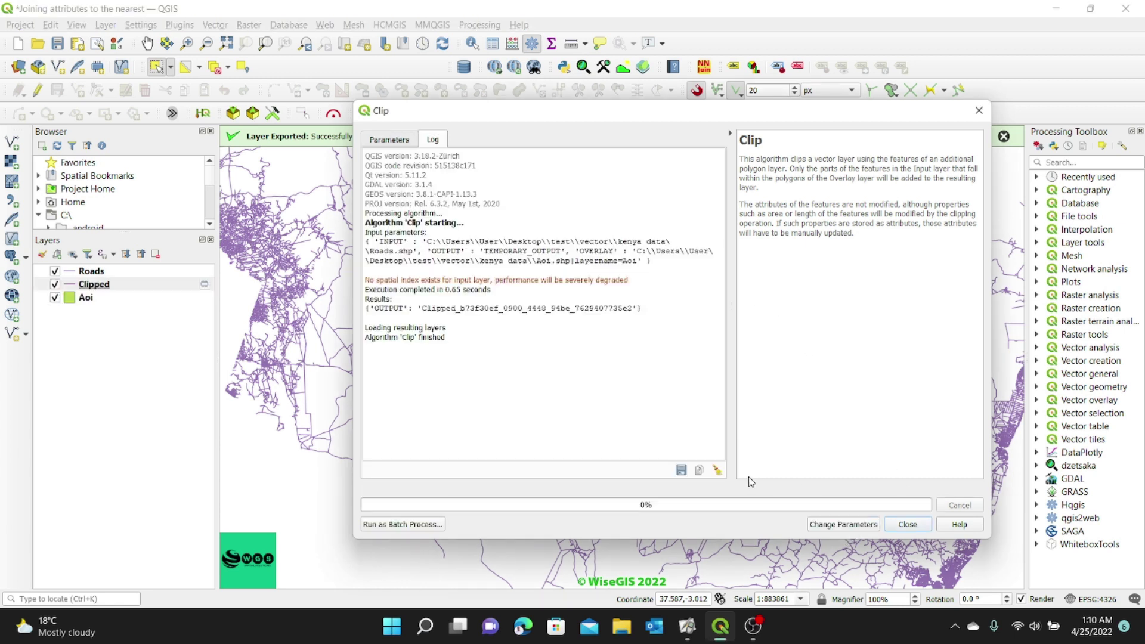
Close the finished Clip tool and remove the original Roads layer from the project
{"action": "left_click_drag", "start_coordinate": [448, 339], "coordinate": [365, 329]}
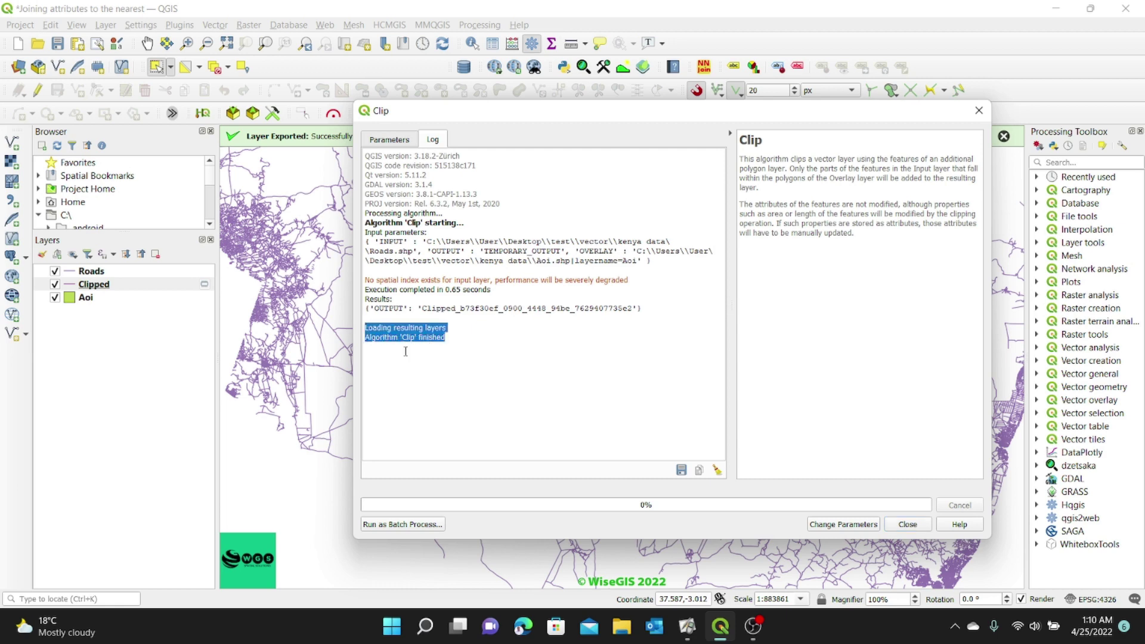
{"action": "left_click", "coordinate": [907, 525]}
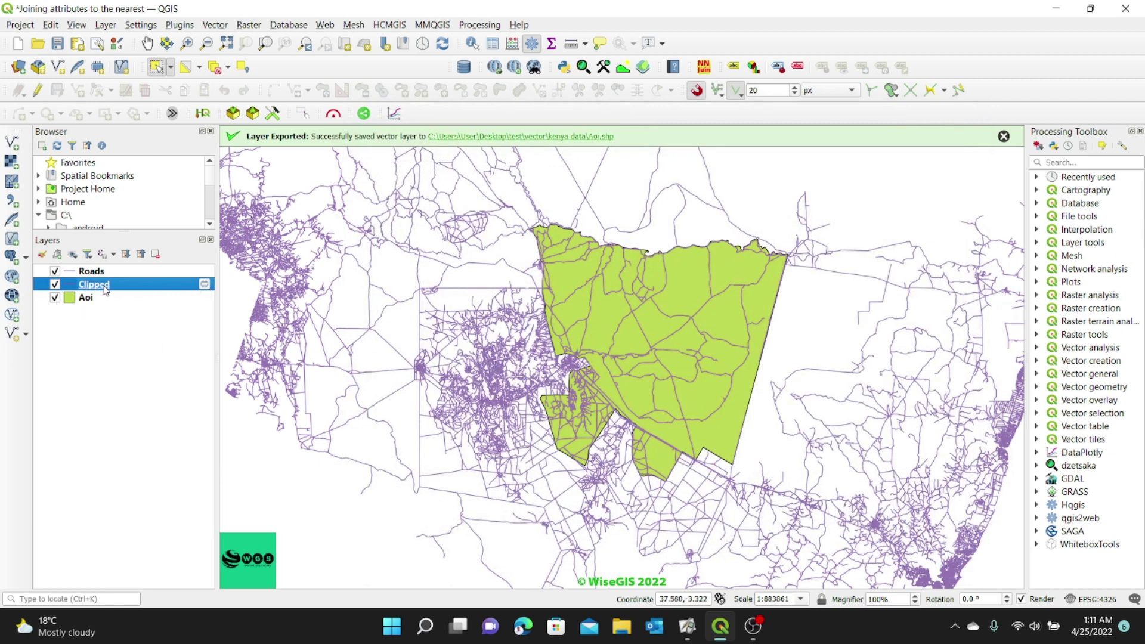
{"action": "left_click", "coordinate": [81, 298]}
{"action": "right_click", "coordinate": [81, 298]}
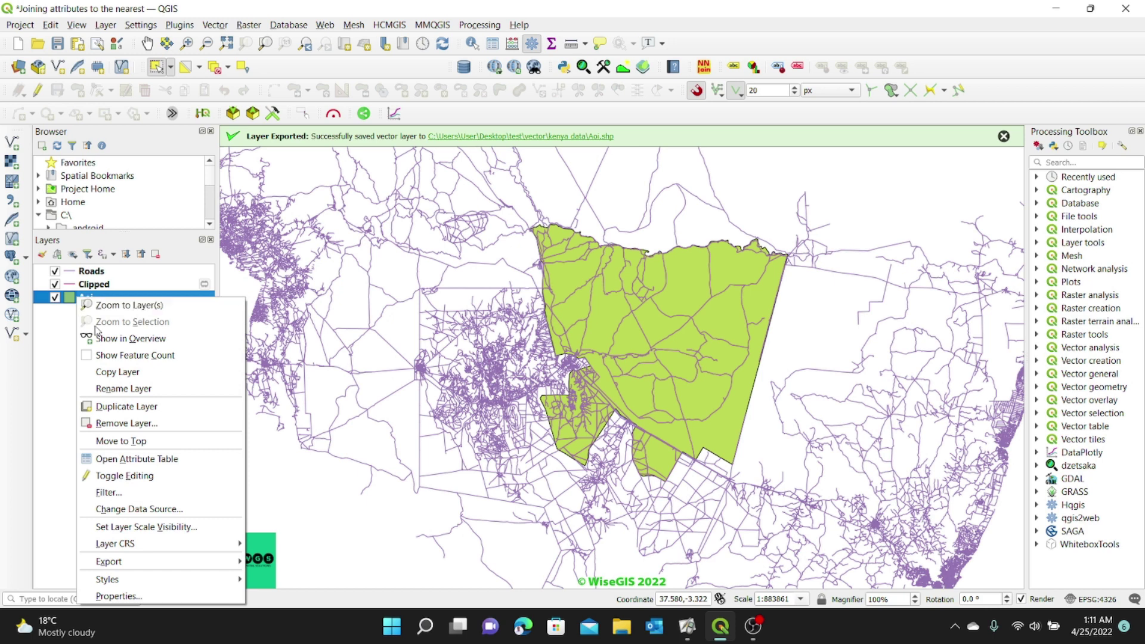
{"action": "left_click", "coordinate": [84, 273]}
{"action": "right_click", "coordinate": [82, 275]}
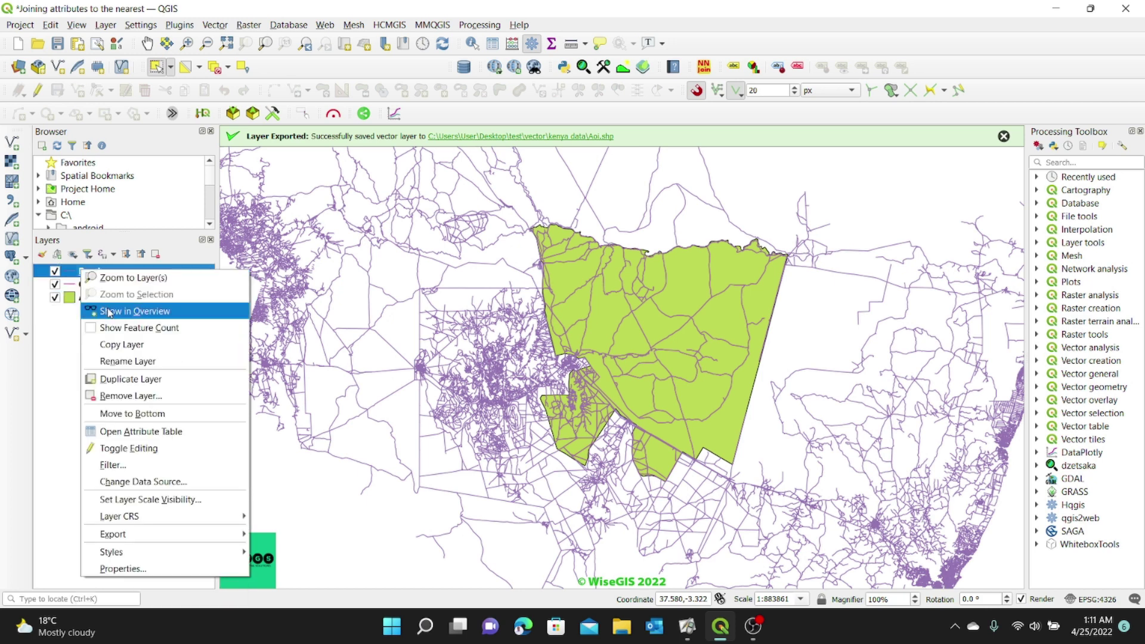
{"action": "left_click", "coordinate": [130, 396]}
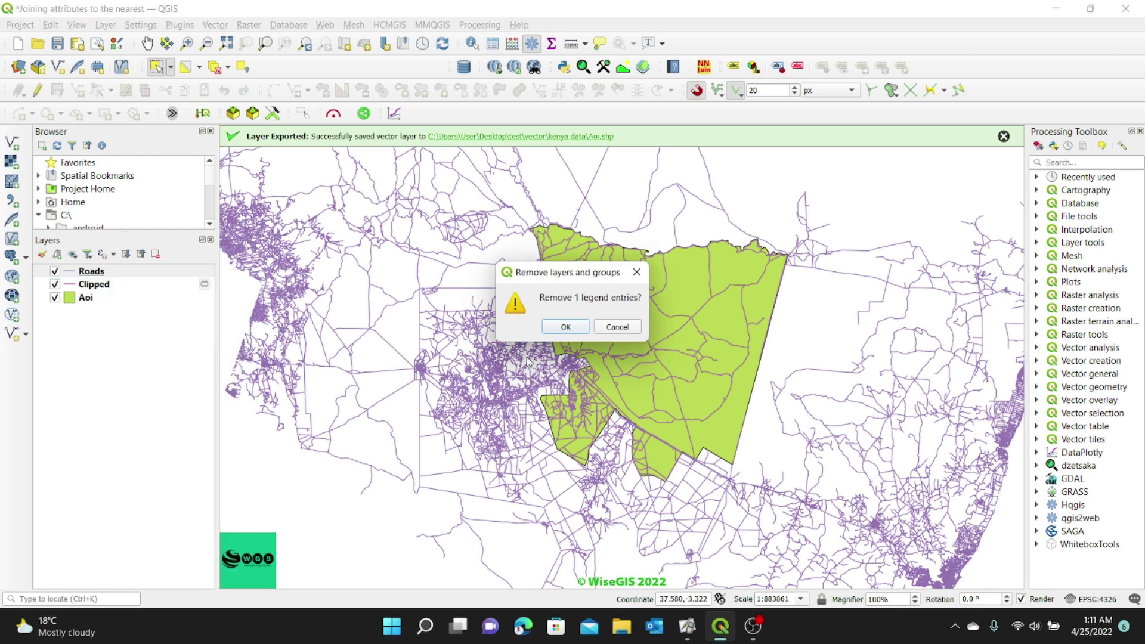
{"action": "left_click", "coordinate": [555, 327]}
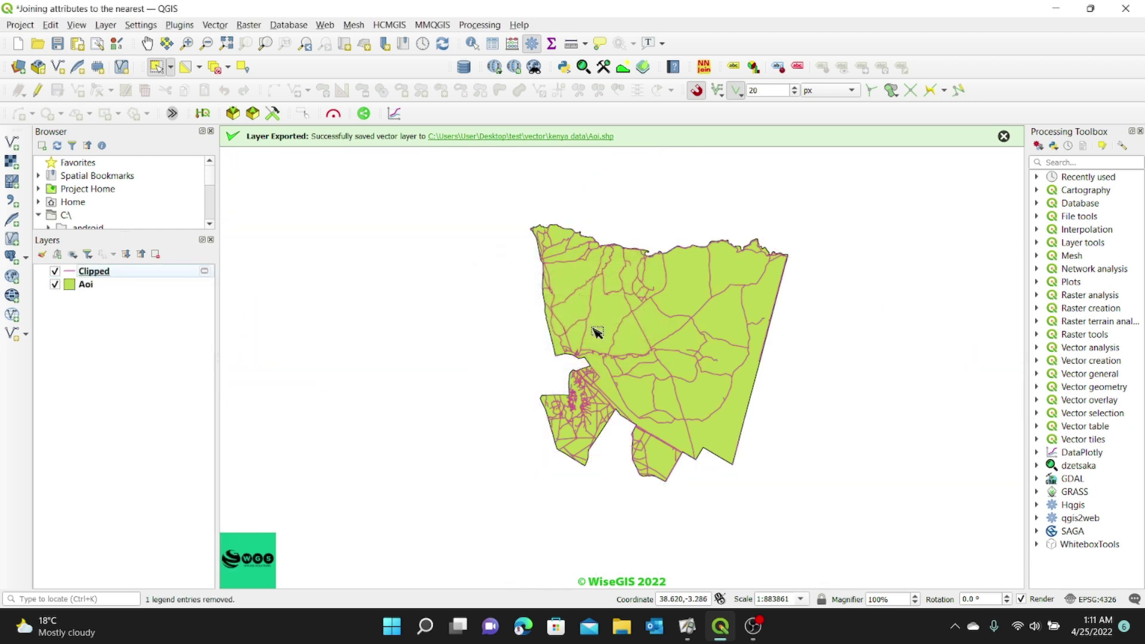
Zoom the map to the extent of the Aoi layer and dismiss the export message
{"action": "left_click", "coordinate": [87, 285]}
{"action": "right_click", "coordinate": [88, 289]}
{"action": "left_click", "coordinate": [124, 297]}
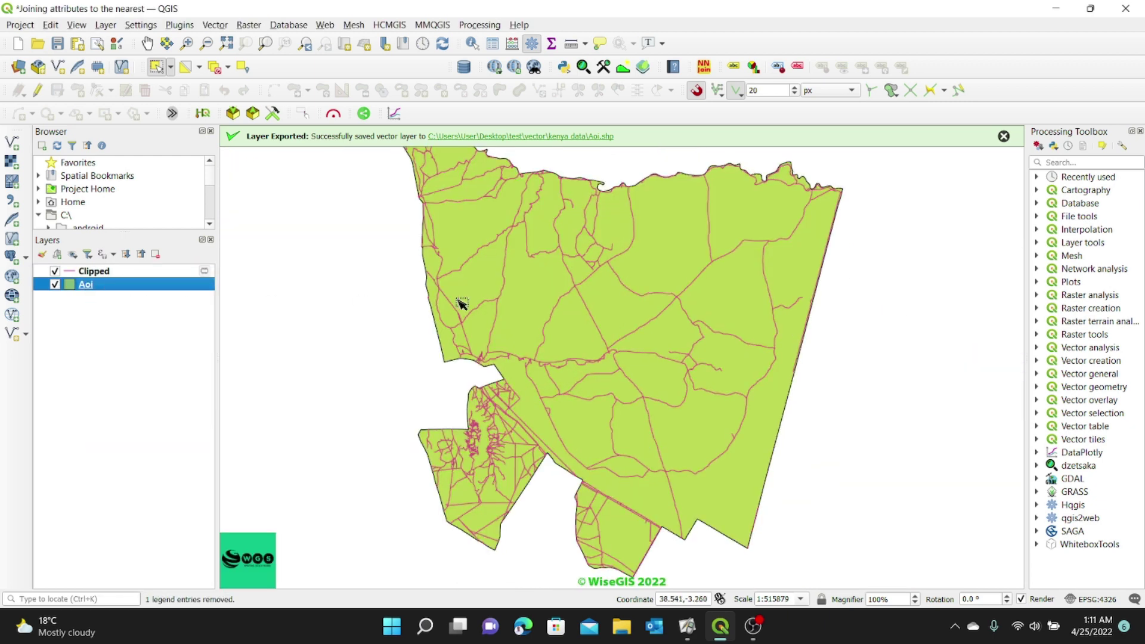
{"action": "left_click", "coordinate": [1005, 137]}
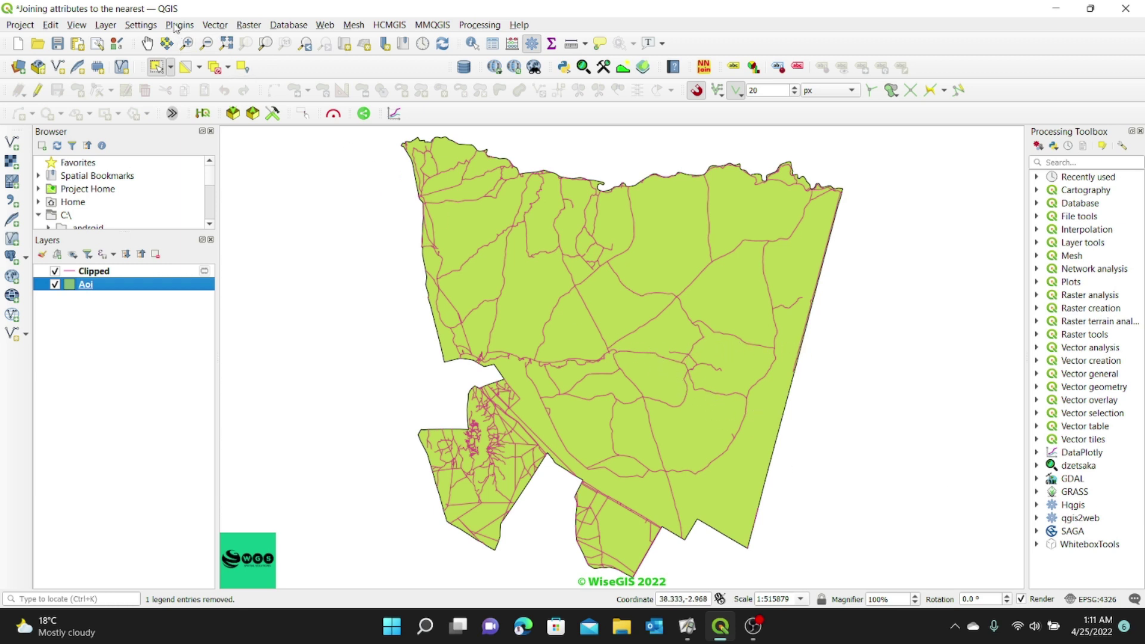
Start the Reproject Layer tool for Aoi and pick WGS 84 / UTM zone 37S (EPSG:32737) among the coordinate reference systems
{"action": "left_click", "coordinate": [213, 26]}
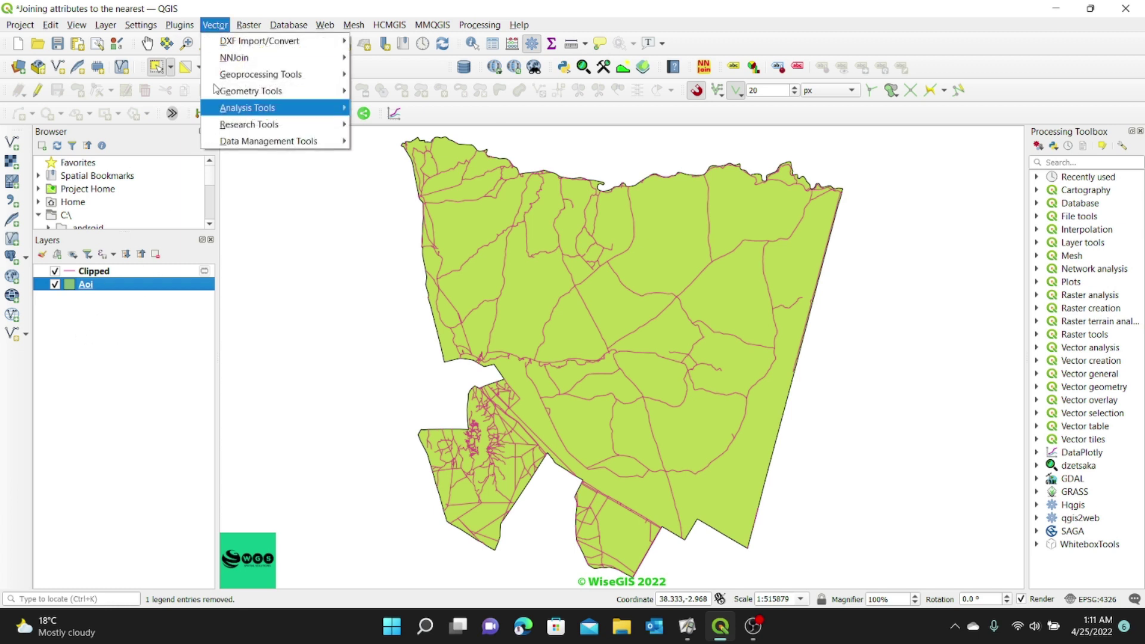
{"action": "mouse_move", "coordinate": [229, 117]}
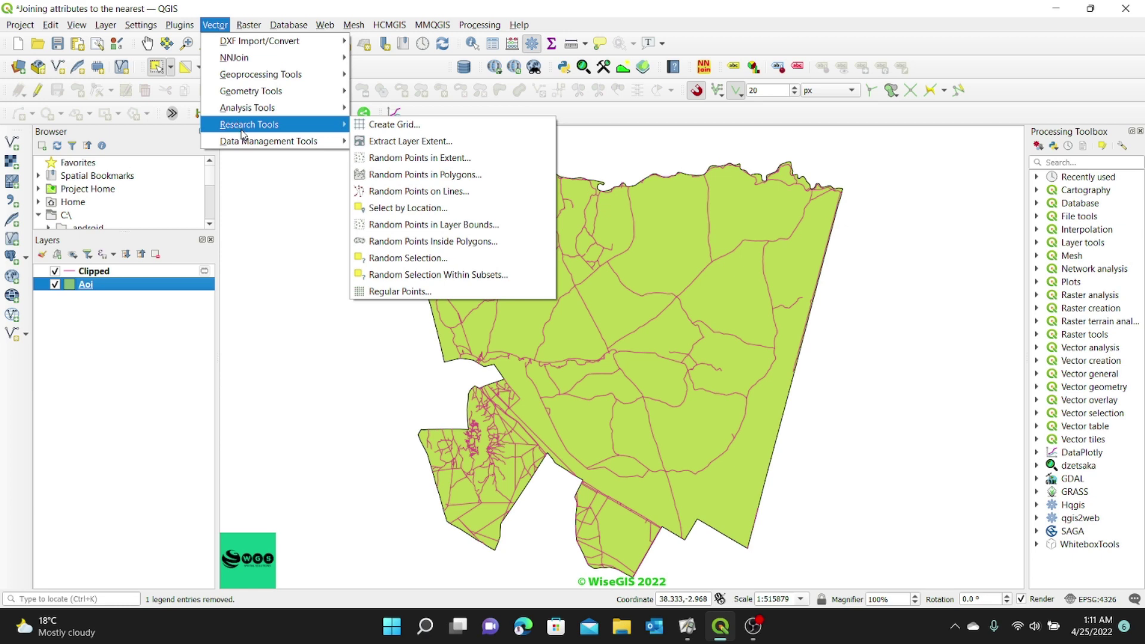
{"action": "mouse_move", "coordinate": [268, 141]}
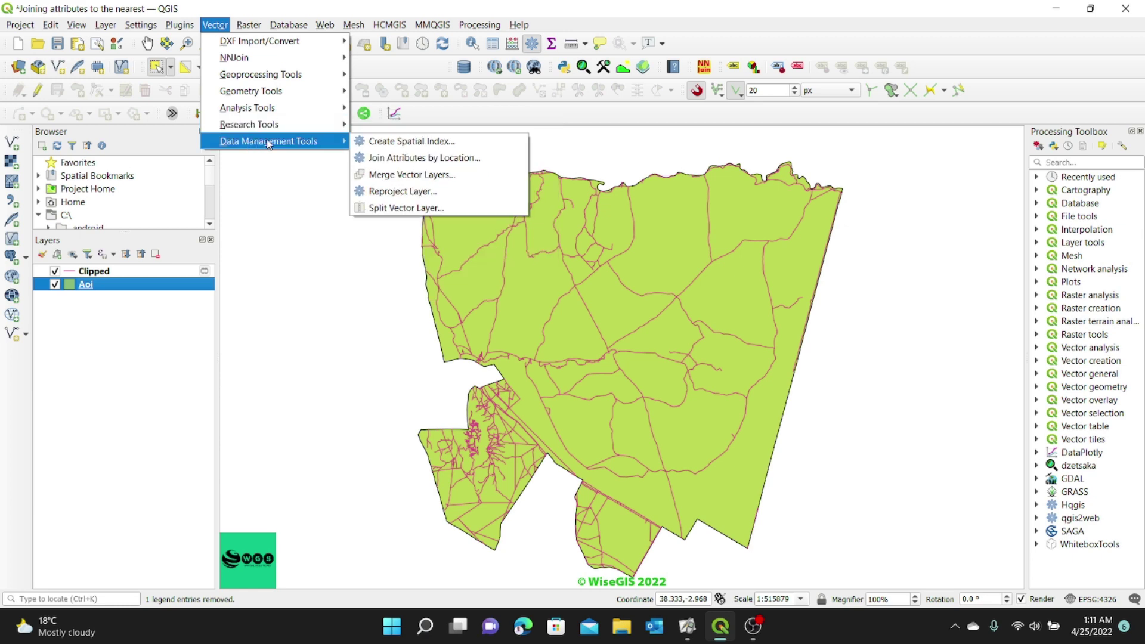
{"action": "left_click", "coordinate": [421, 192]}
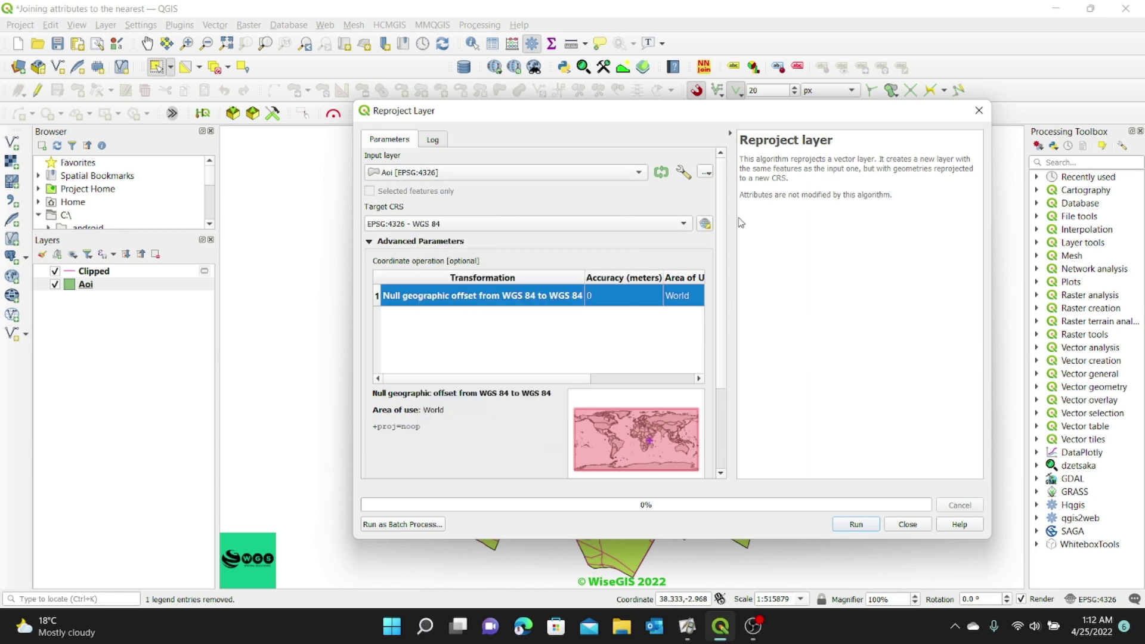
{"action": "left_click", "coordinate": [704, 225]}
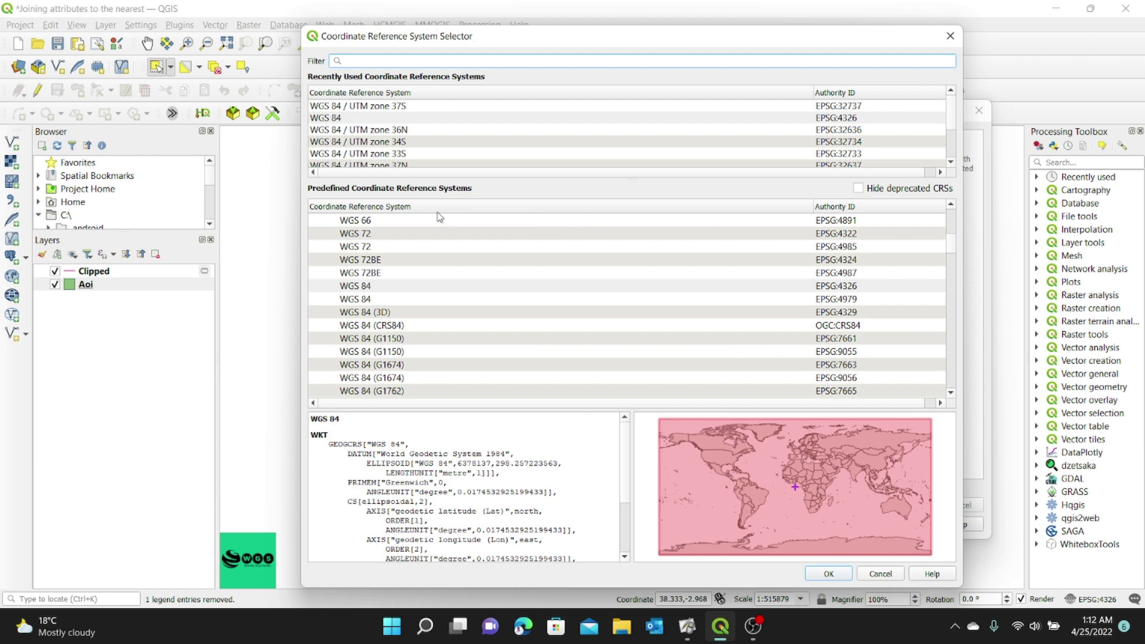
{"action": "left_click", "coordinate": [391, 108]}
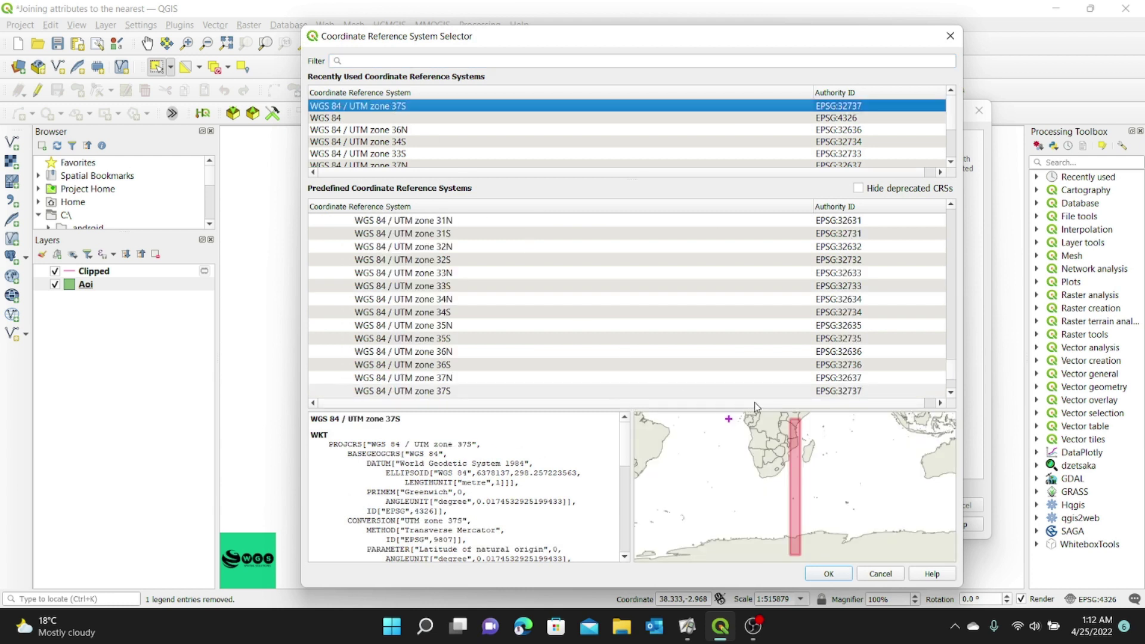
Examine on the preview map which part of East Africa UTM zone 37S covers
{"action": "scroll", "coordinate": [791, 459], "scroll_direction": "up", "scroll_amount": 3}
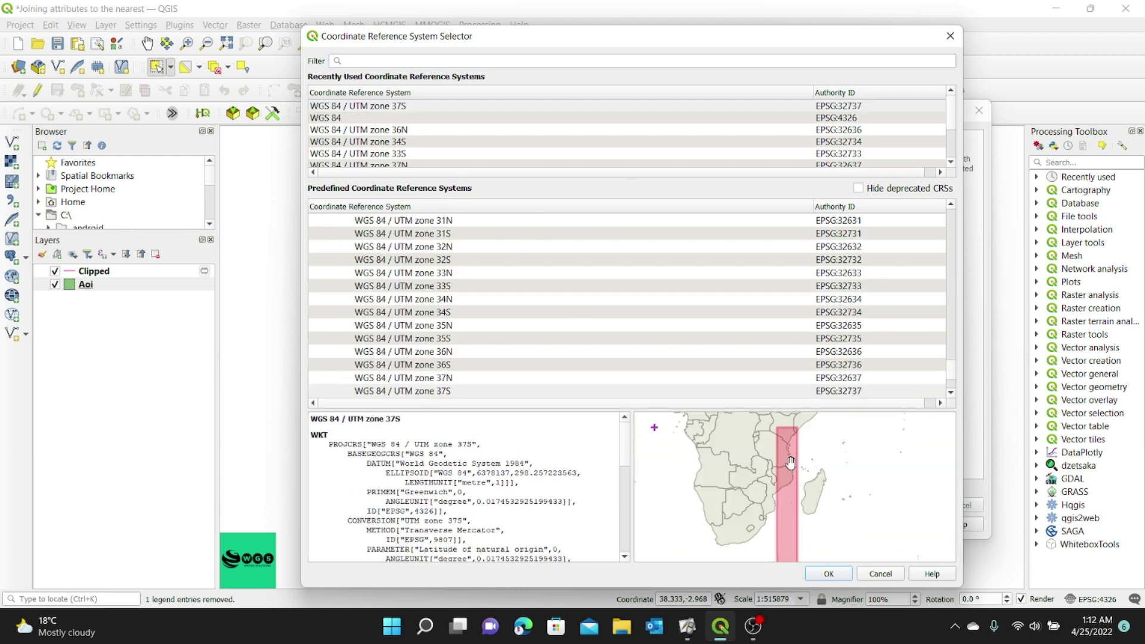
{"action": "scroll", "coordinate": [791, 461], "scroll_direction": "up", "scroll_amount": 3}
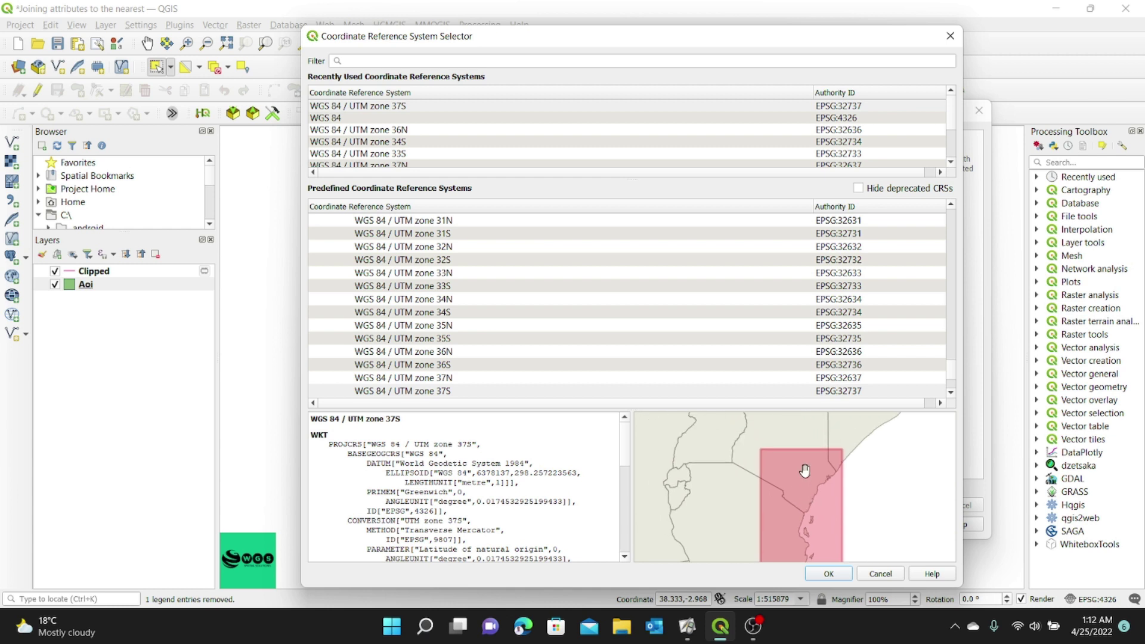
{"action": "mouse_move", "coordinate": [805, 489]}
{"action": "left_mouse_down"}
{"action": "mouse_move", "coordinate": [811, 465]}
{"action": "mouse_move", "coordinate": [803, 485]}
{"action": "left_mouse_up"}
{"action": "scroll", "coordinate": [805, 486], "scroll_direction": "up", "scroll_amount": 3}
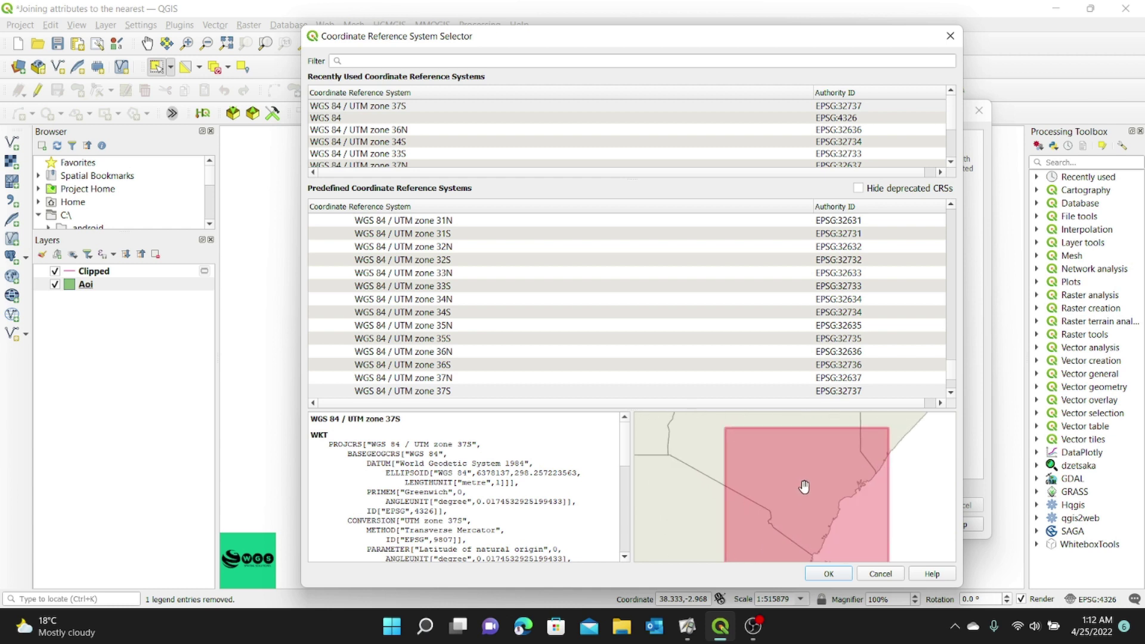
{"action": "left_click_drag", "start_coordinate": [797, 497], "coordinate": [787, 478]}
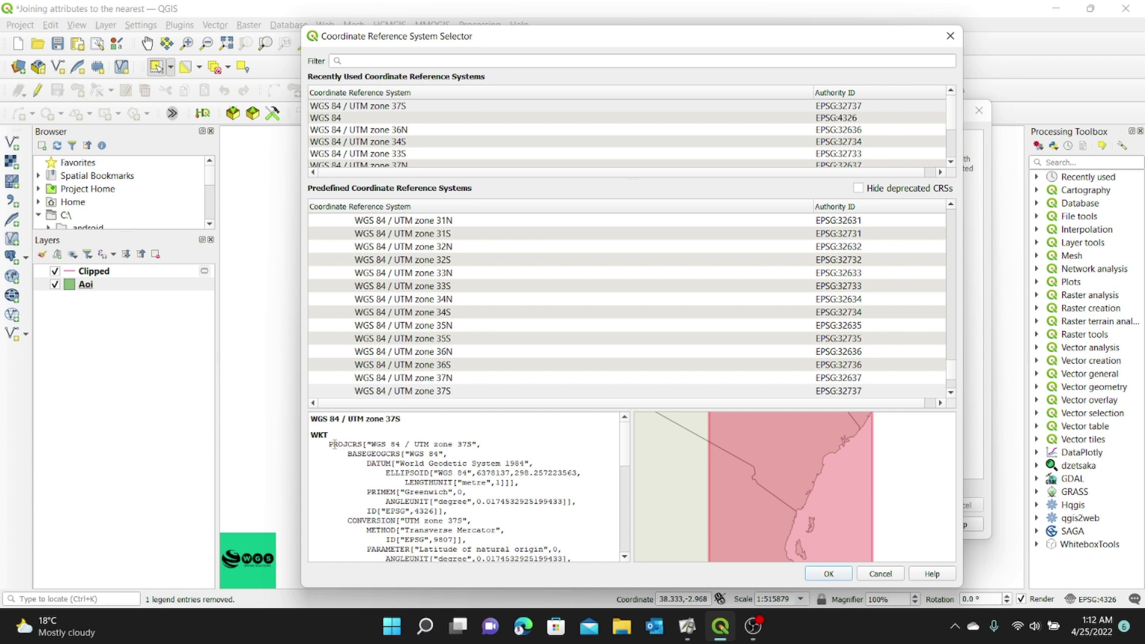
{"action": "scroll", "coordinate": [385, 444], "scroll_direction": "down", "scroll_amount": 5}
{"action": "scroll", "coordinate": [418, 477], "scroll_direction": "up", "scroll_amount": 5}
{"action": "left_click_drag", "start_coordinate": [797, 468], "coordinate": [797, 475]}
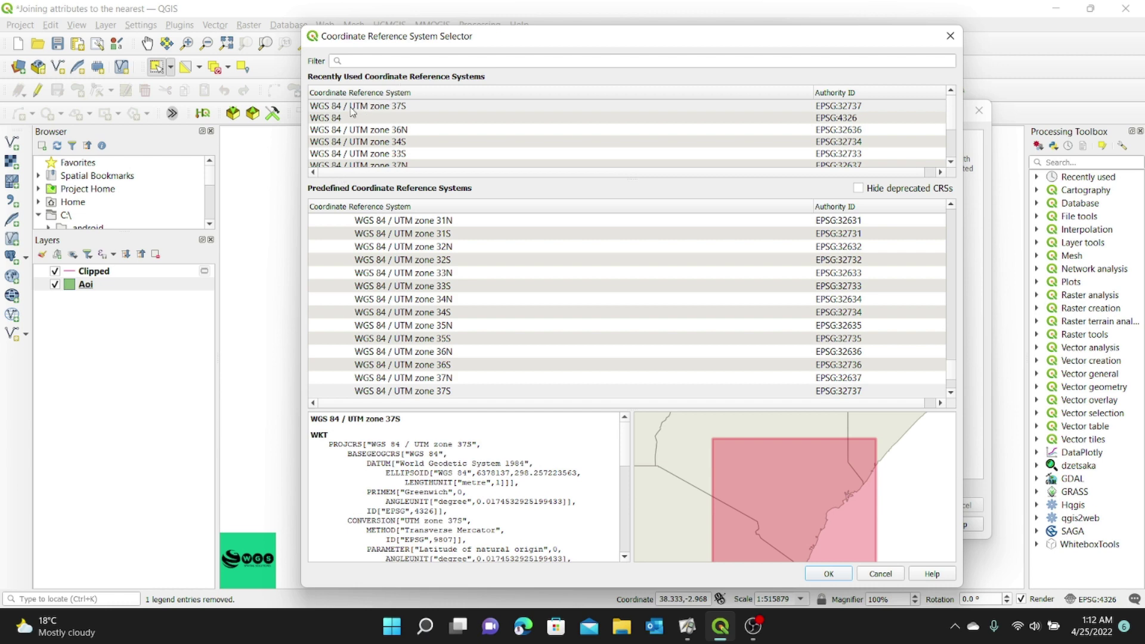
Accept WGS 84 / UTM zone 37S as the target CRS and reproject Aoi to a temporary layer
{"action": "left_click", "coordinate": [382, 108]}
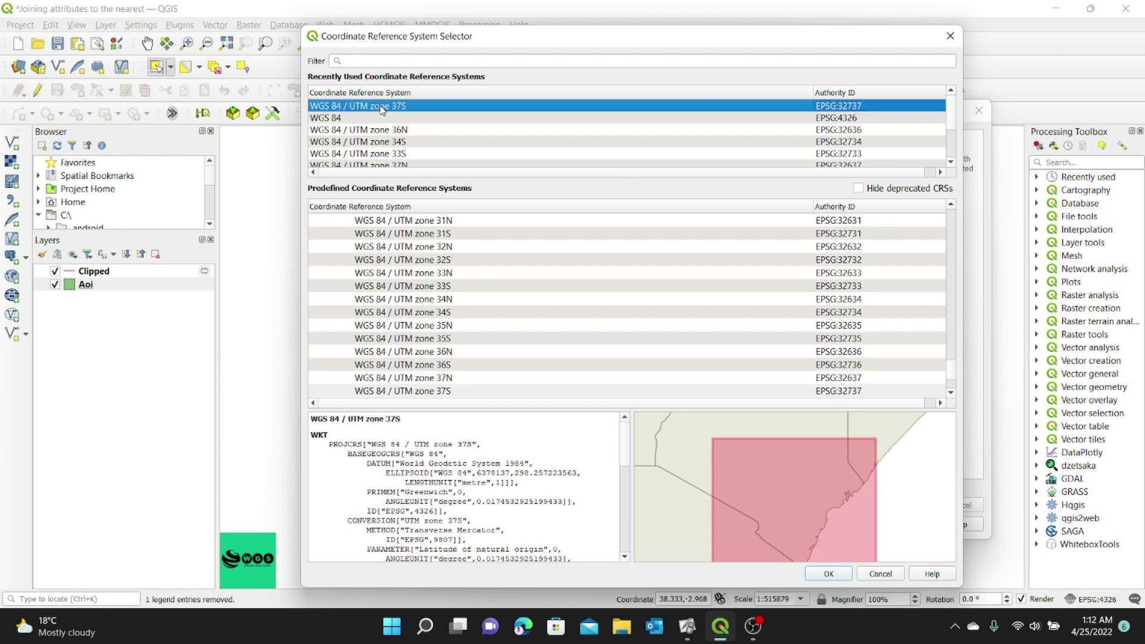
{"action": "left_click", "coordinate": [847, 576]}
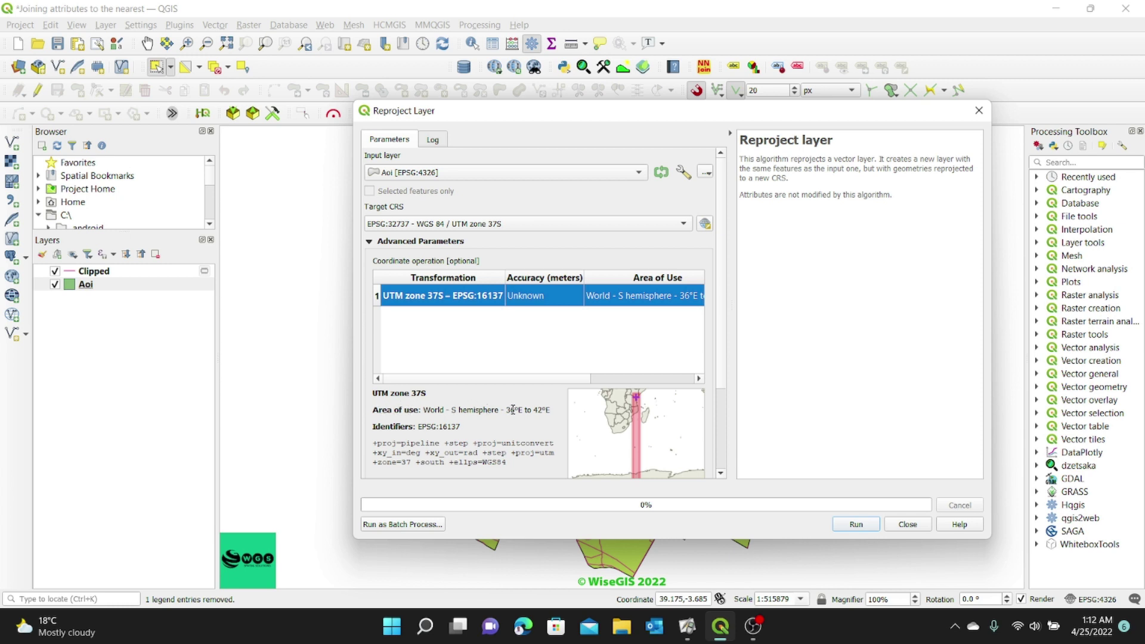
{"action": "left_click_drag", "start_coordinate": [507, 408], "coordinate": [555, 409]}
{"action": "scroll", "coordinate": [636, 407], "scroll_direction": "up", "scroll_amount": 3}
{"action": "left_click_drag", "start_coordinate": [640, 456], "coordinate": [642, 473]}
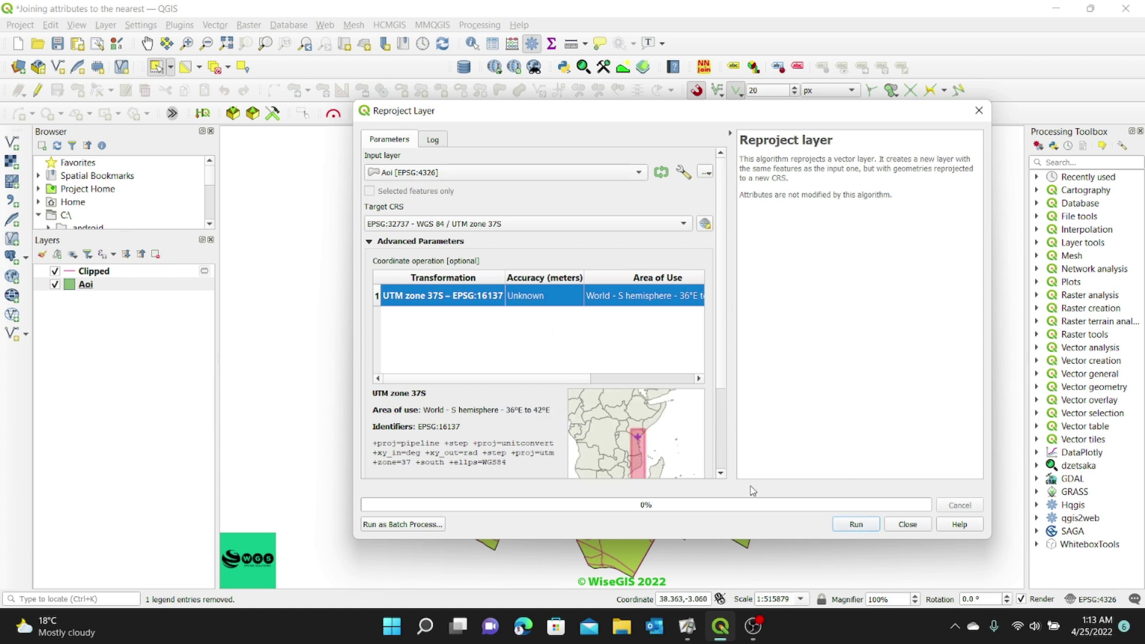
{"action": "left_click", "coordinate": [859, 525]}
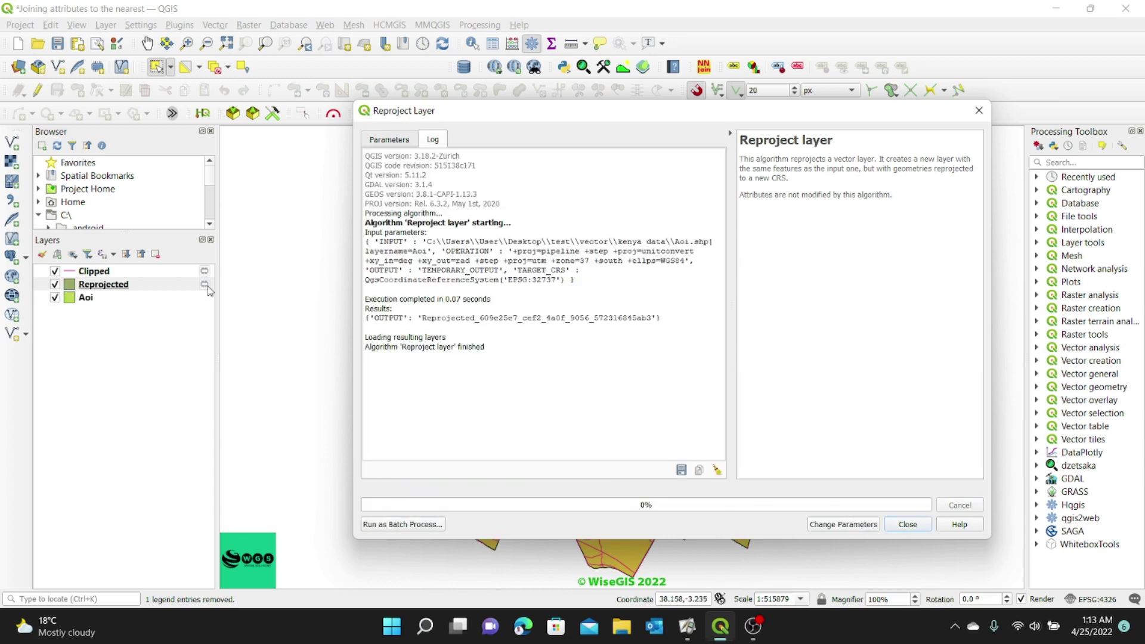
{"action": "left_click", "coordinate": [908, 525]}
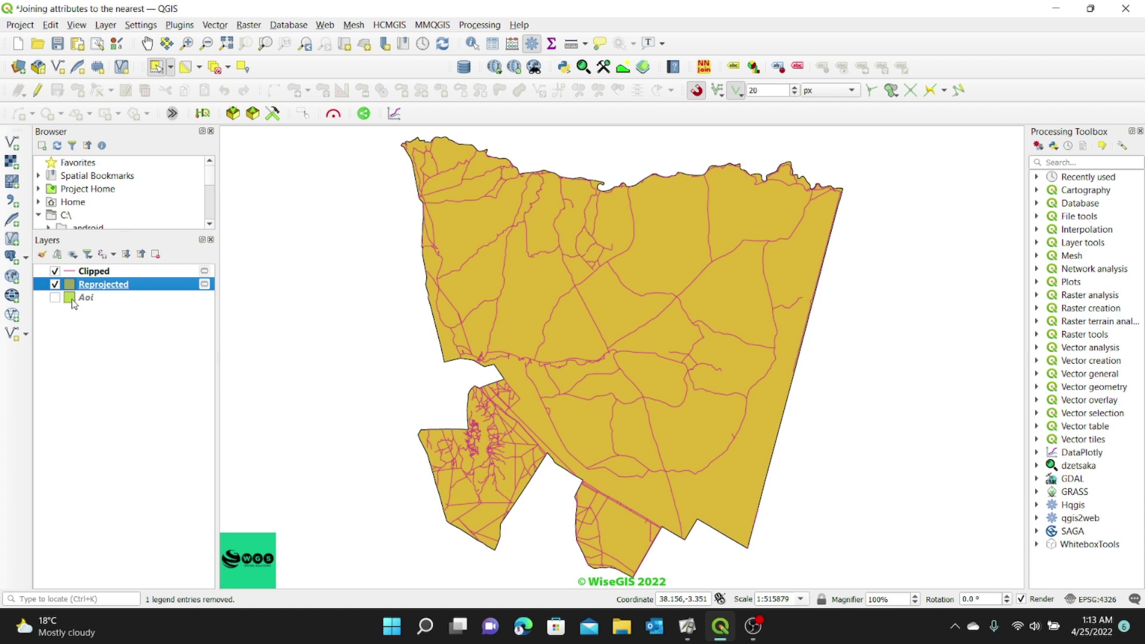
Remove the original Aoi layer from the project
{"action": "right_click", "coordinate": [71, 298]}
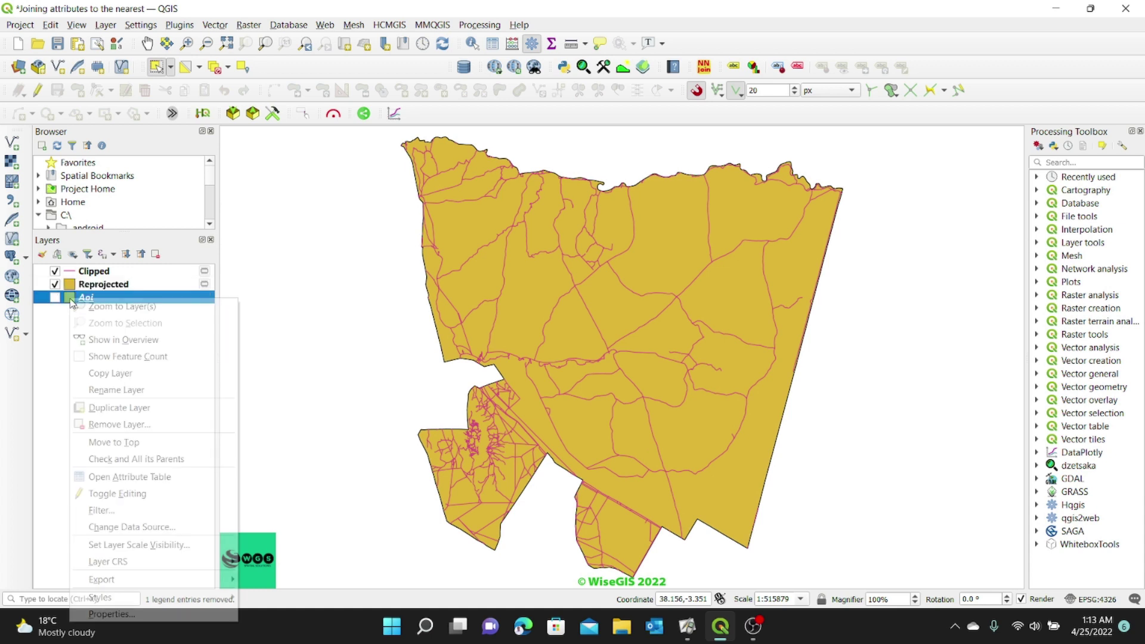
{"action": "left_click", "coordinate": [123, 424]}
{"action": "left_click", "coordinate": [565, 328]}
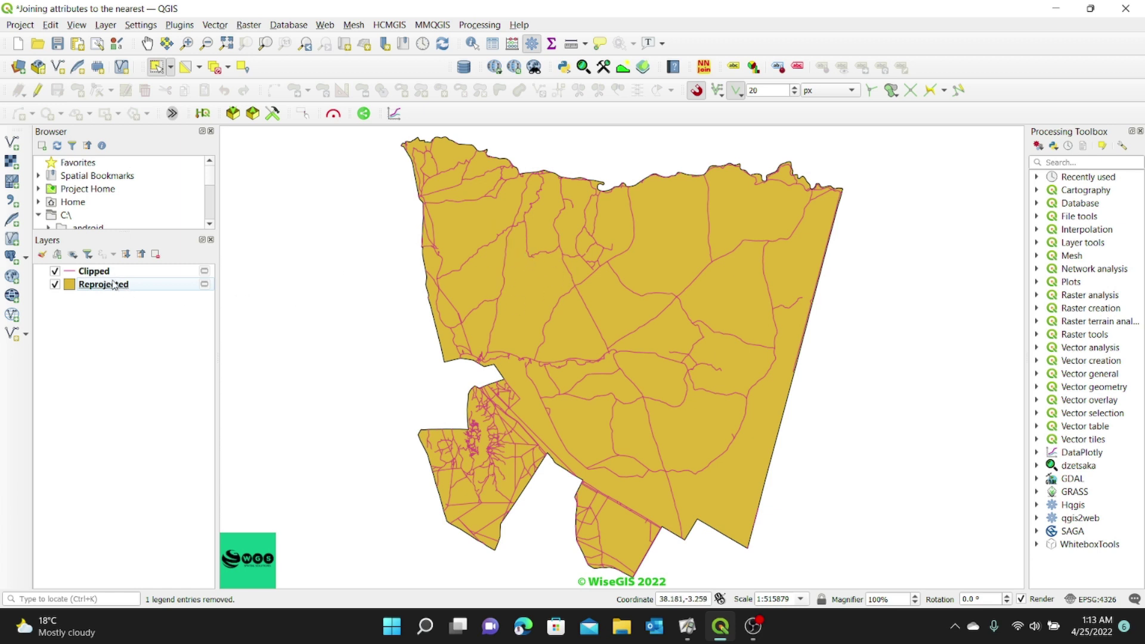
Reproject the Clipped roads layer to EPSG:32737 - WGS 84 / UTM zone 37S as a temporary layer, and select the reprojected polygon layer
{"action": "left_click", "coordinate": [215, 25]}
{"action": "mouse_move", "coordinate": [234, 144]}
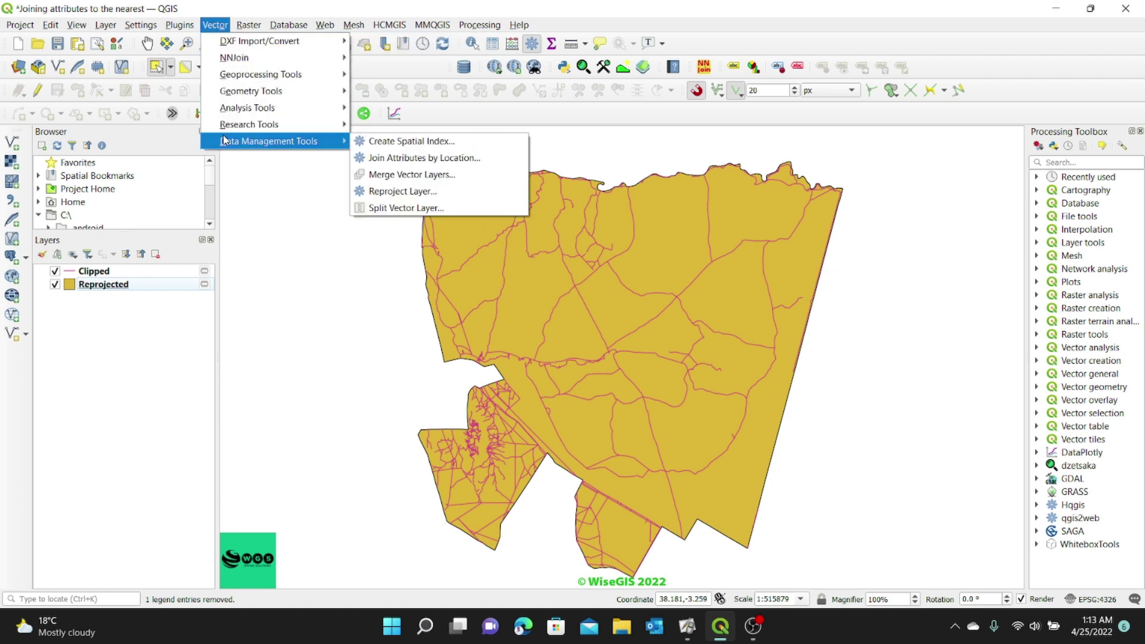
{"action": "left_click", "coordinate": [407, 192]}
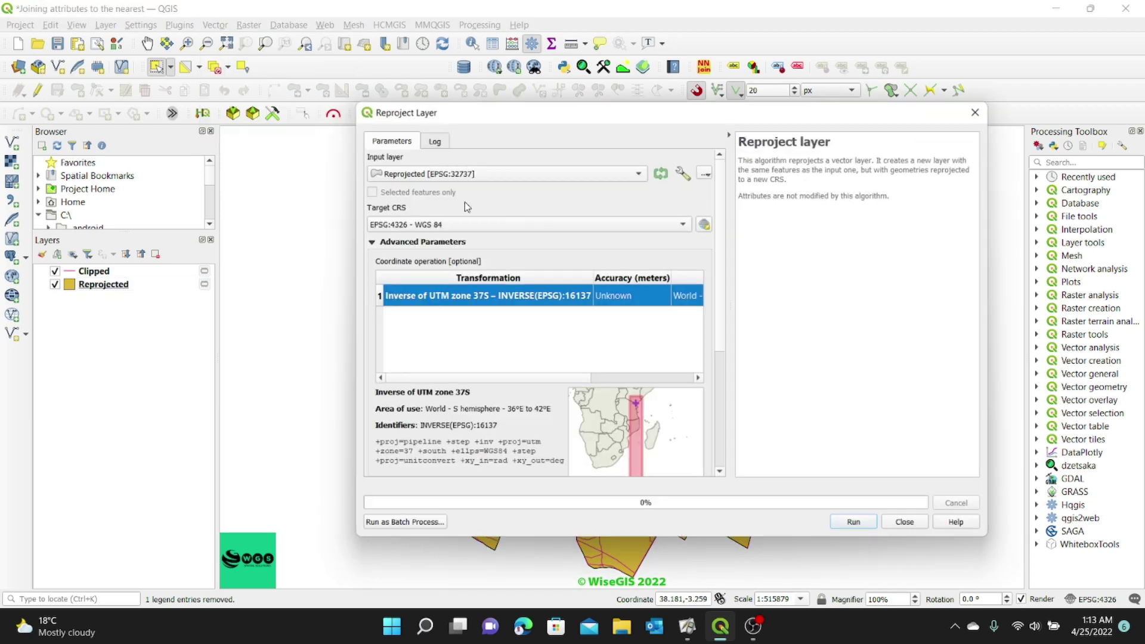
{"action": "left_click_drag", "start_coordinate": [98, 271], "coordinate": [450, 191]}
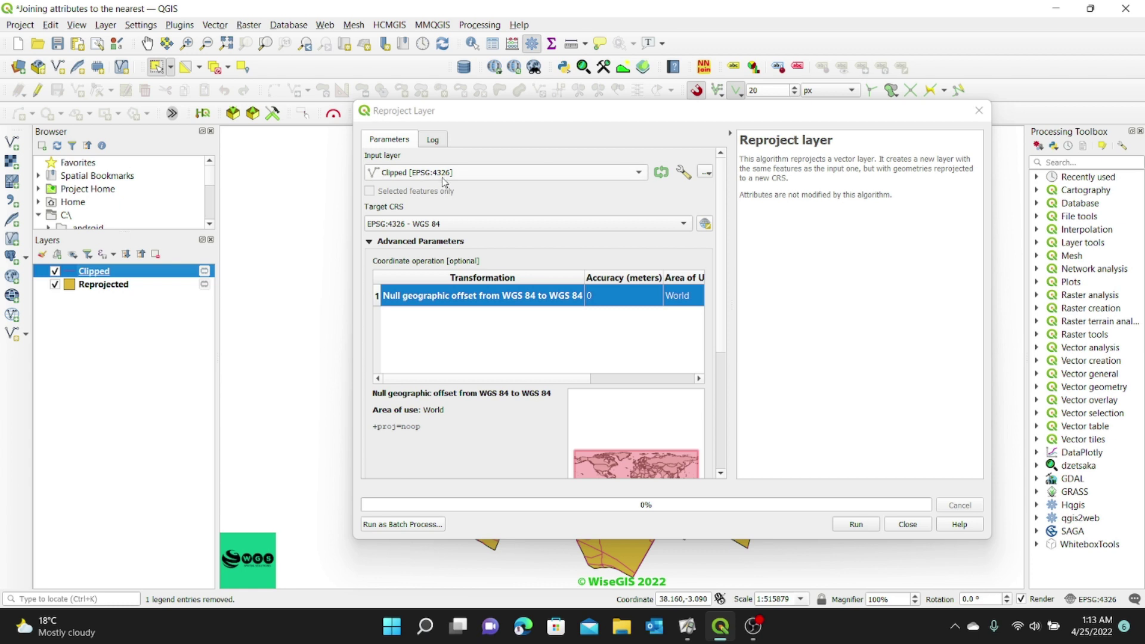
{"action": "left_click", "coordinate": [683, 224]}
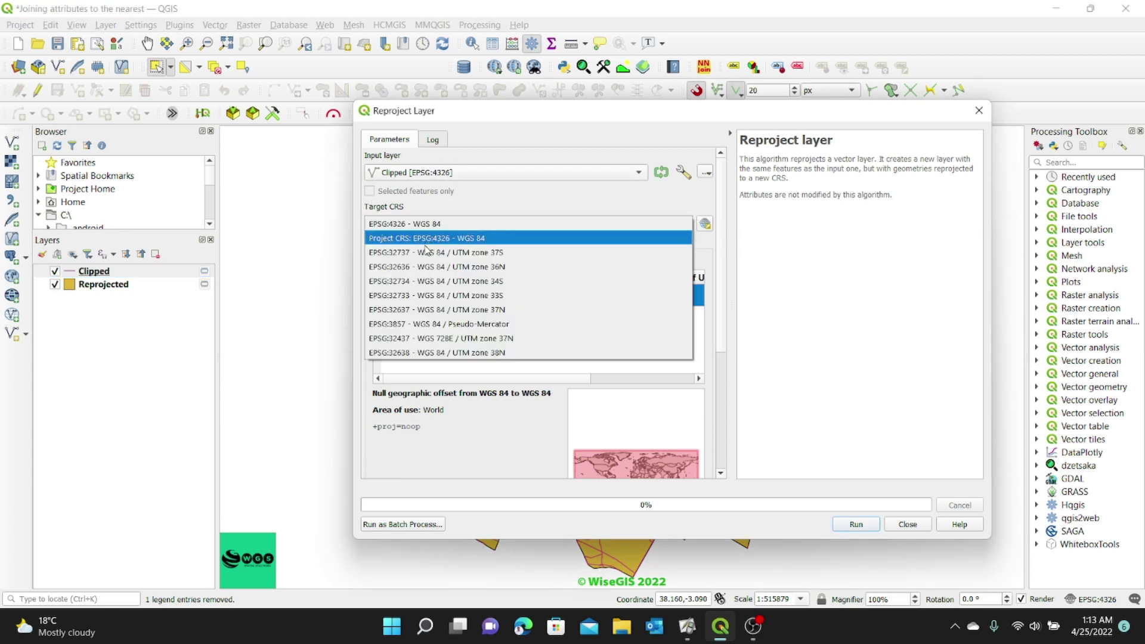
{"action": "left_click", "coordinate": [491, 258]}
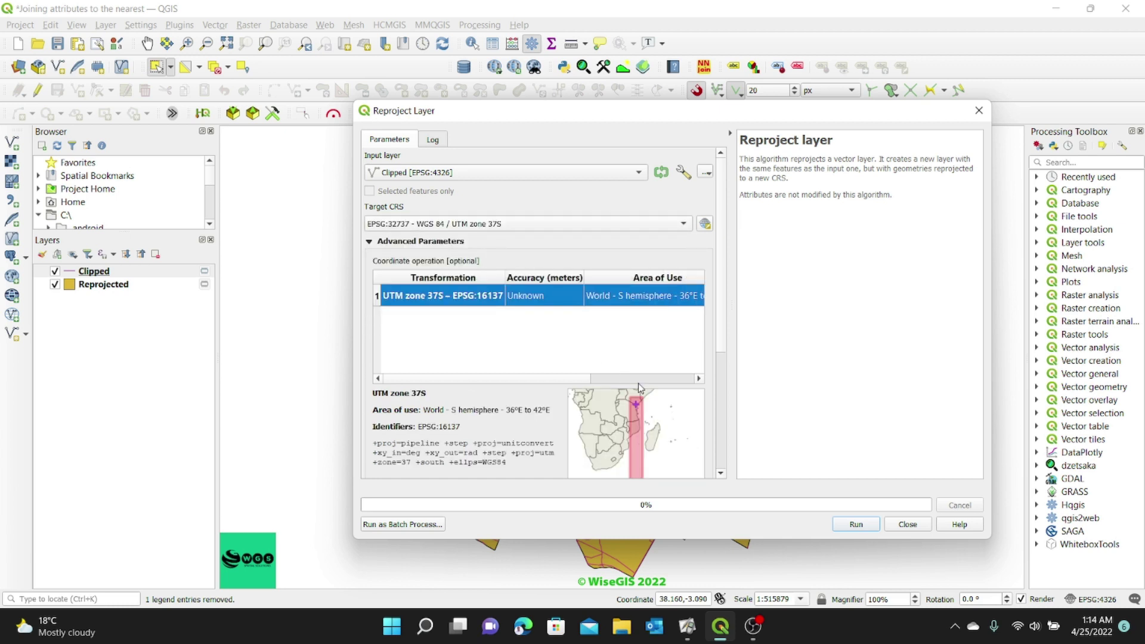
{"action": "scroll", "coordinate": [647, 428], "scroll_direction": "up", "scroll_amount": 4}
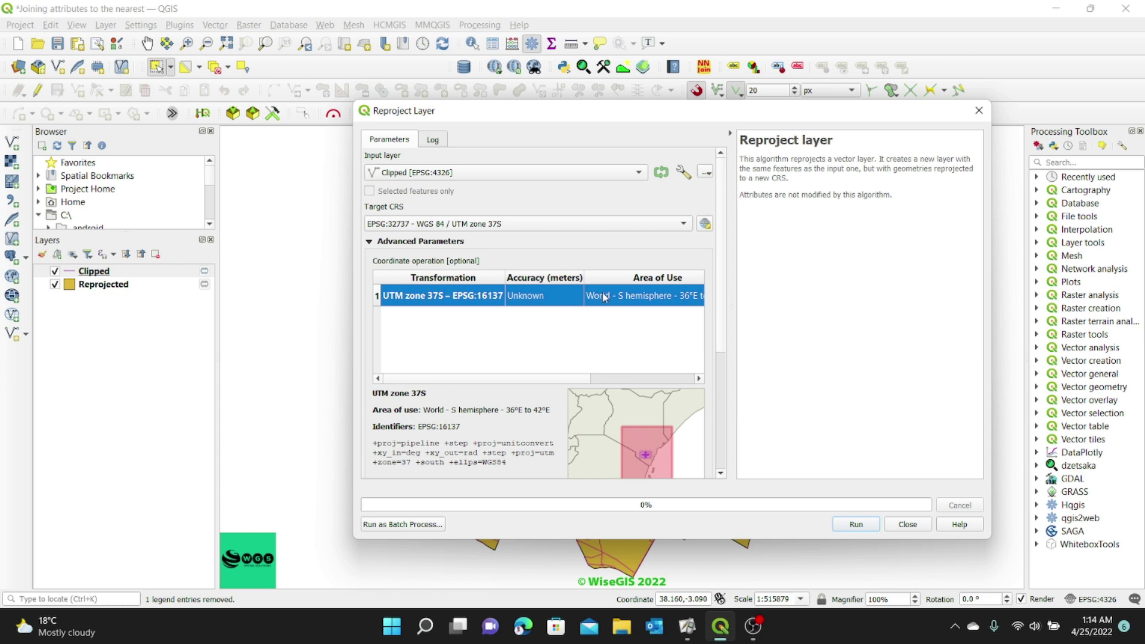
{"action": "left_click", "coordinate": [854, 525]}
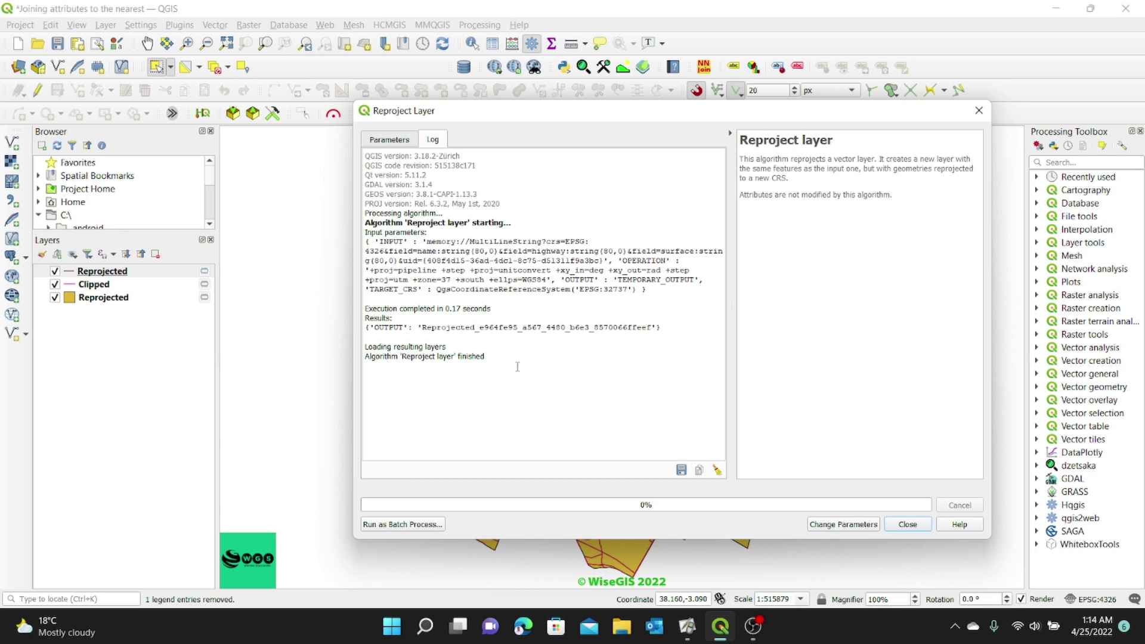
{"action": "left_click", "coordinate": [908, 525]}
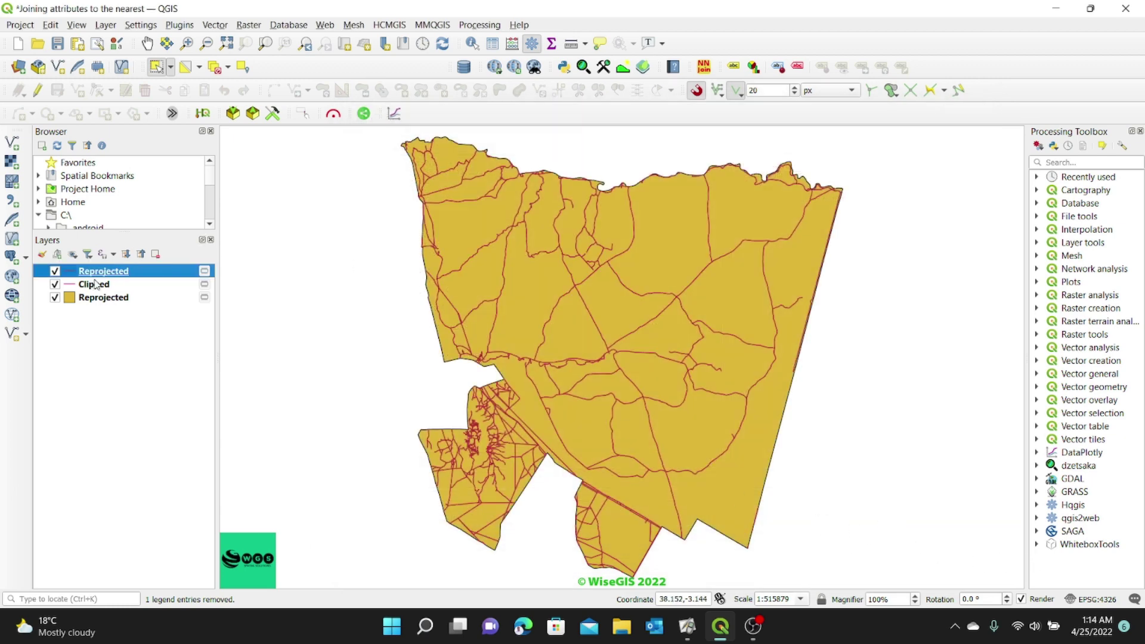
{"action": "left_click", "coordinate": [84, 301]}
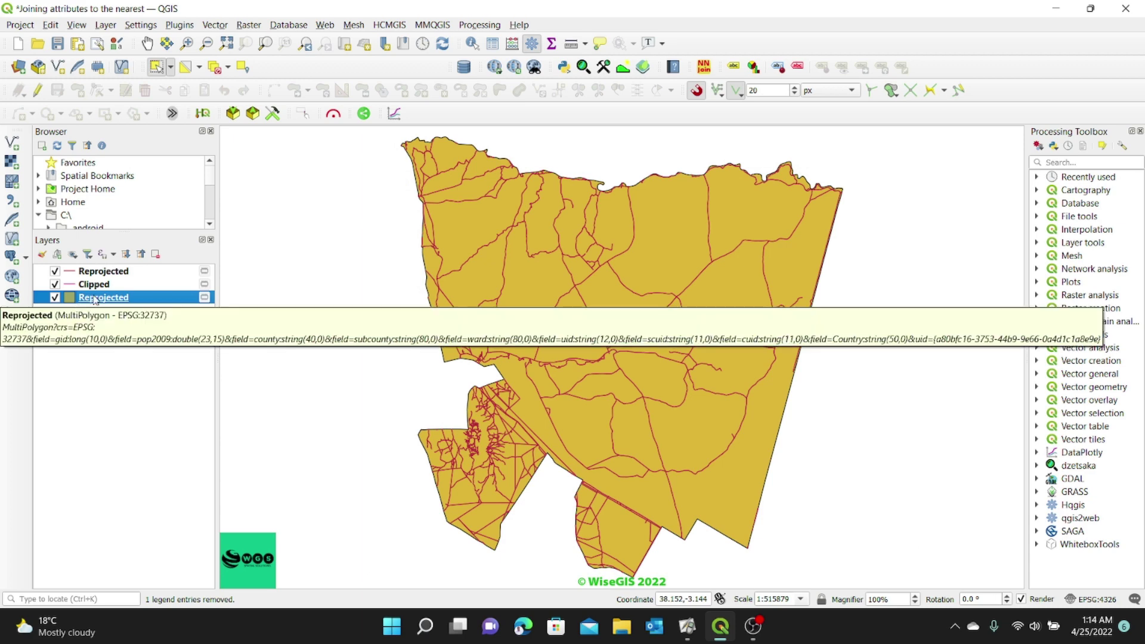
Remove the unprojected Clipped roads layer from the project
{"action": "left_click", "coordinate": [95, 284]}
{"action": "right_click", "coordinate": [95, 284]}
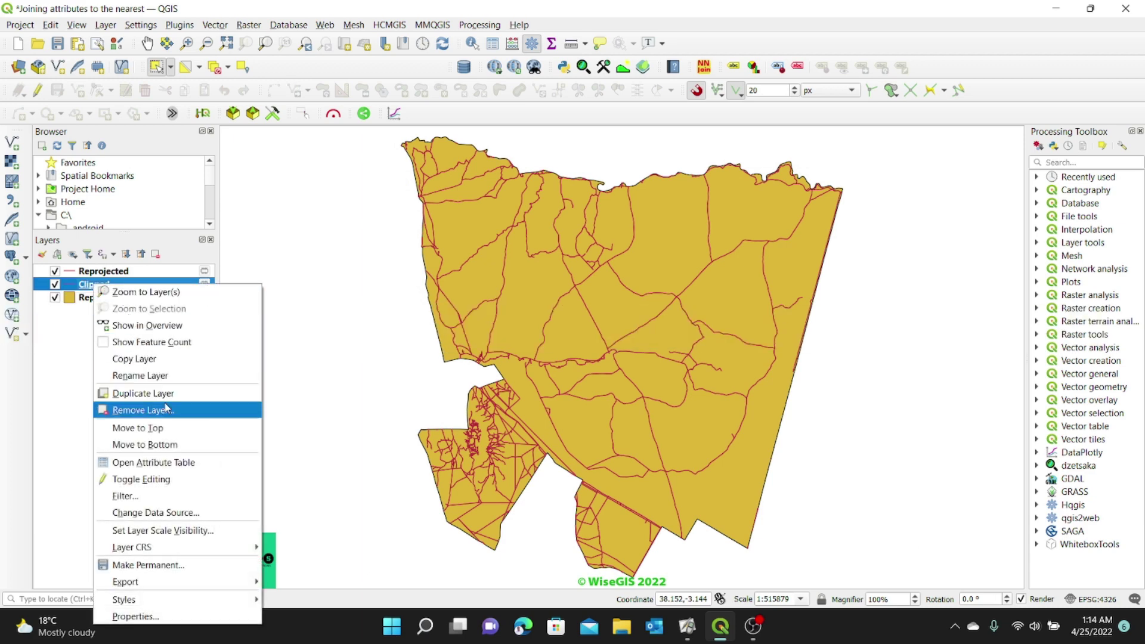
{"action": "left_click", "coordinate": [145, 412]}
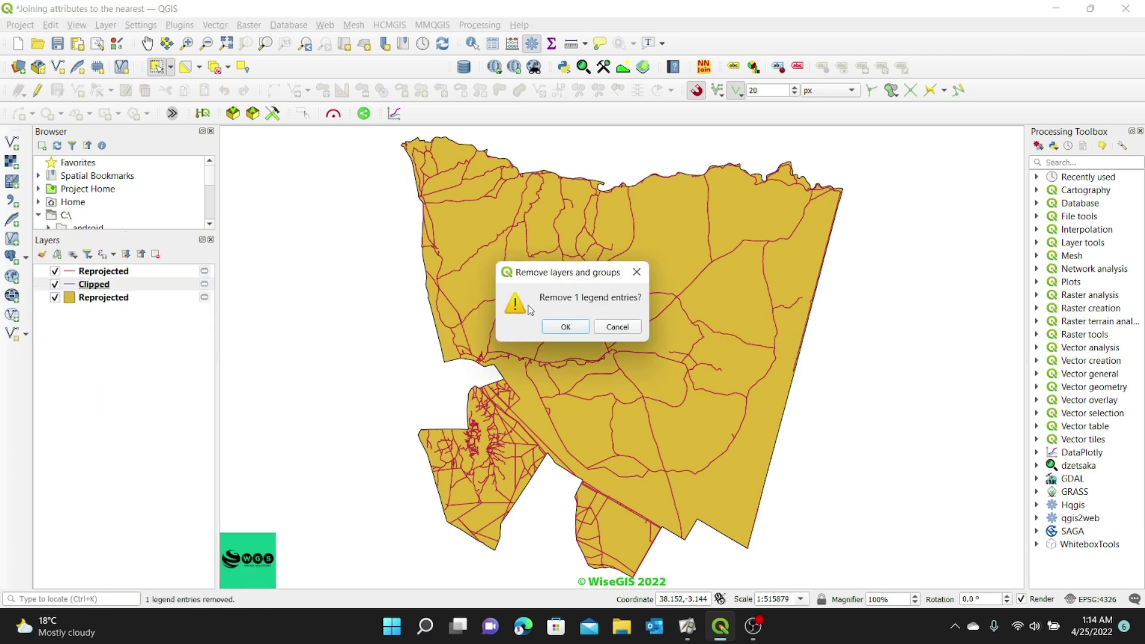
{"action": "left_click", "coordinate": [561, 327]}
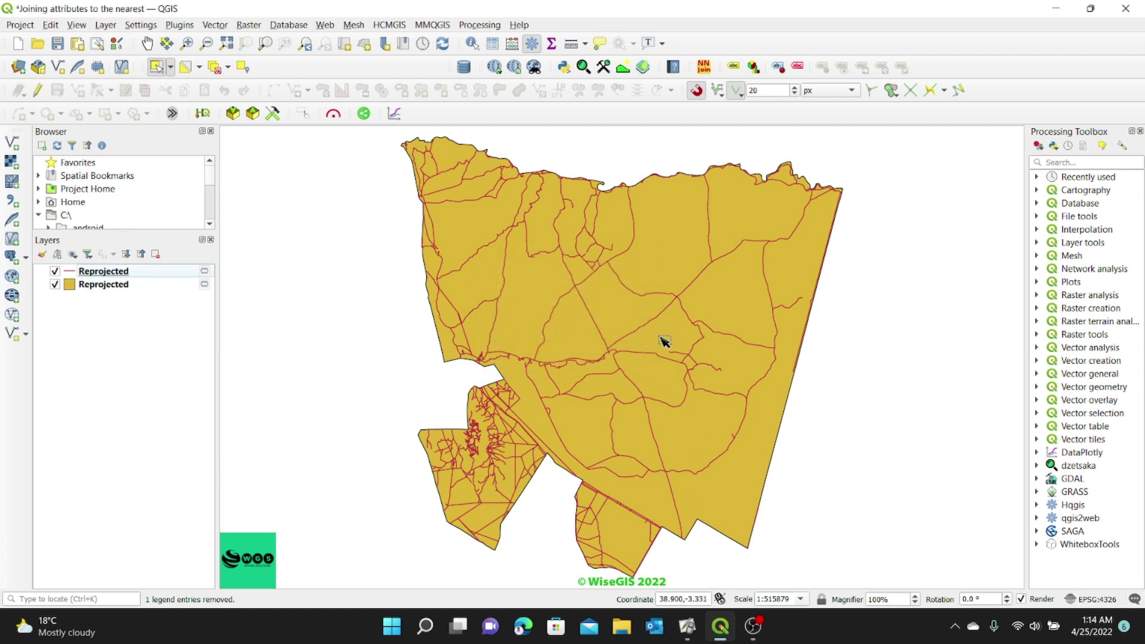
Set the project CRS to WGS 84 / UTM zone 37S (EPSG:32737) and save the project
{"action": "left_click", "coordinate": [1099, 599]}
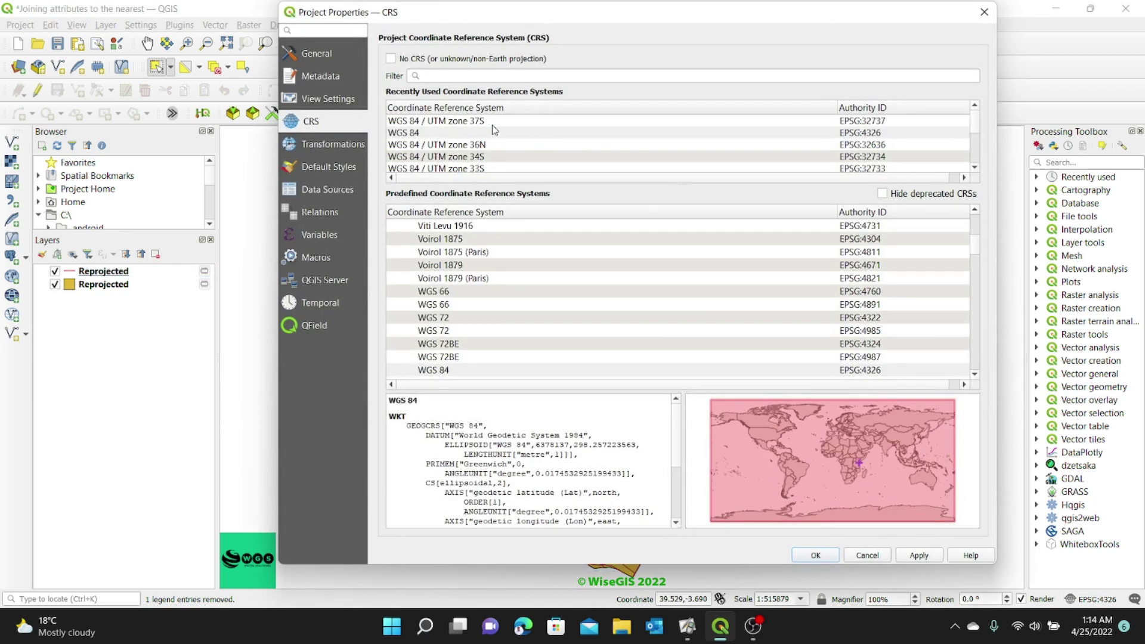
{"action": "left_click", "coordinate": [461, 121]}
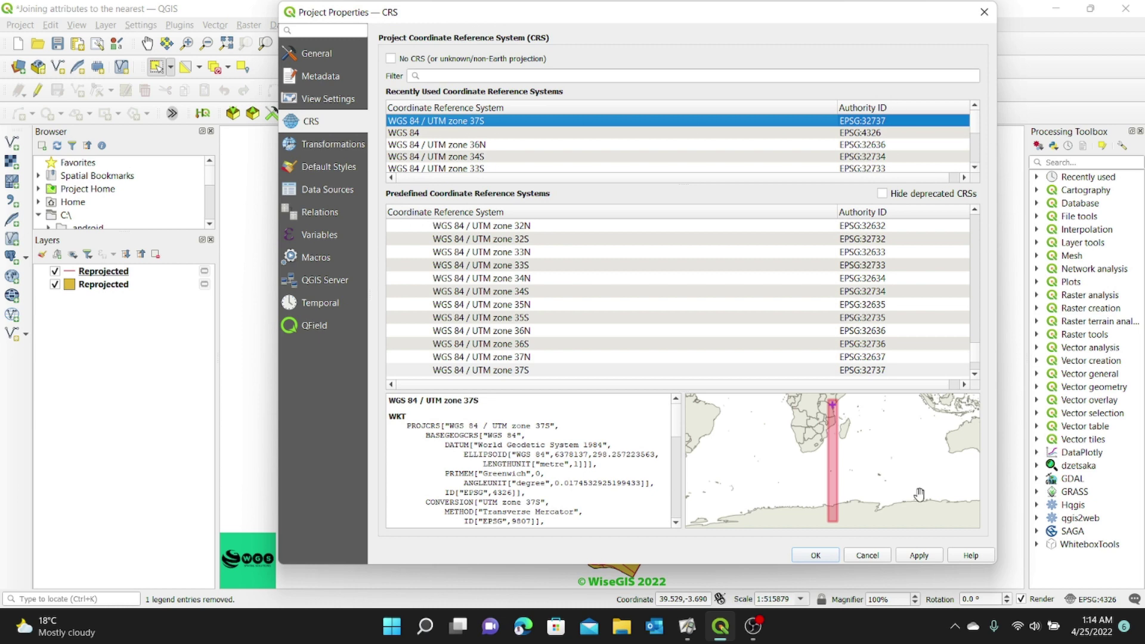
{"action": "scroll", "coordinate": [830, 414], "scroll_direction": "up", "scroll_amount": 3}
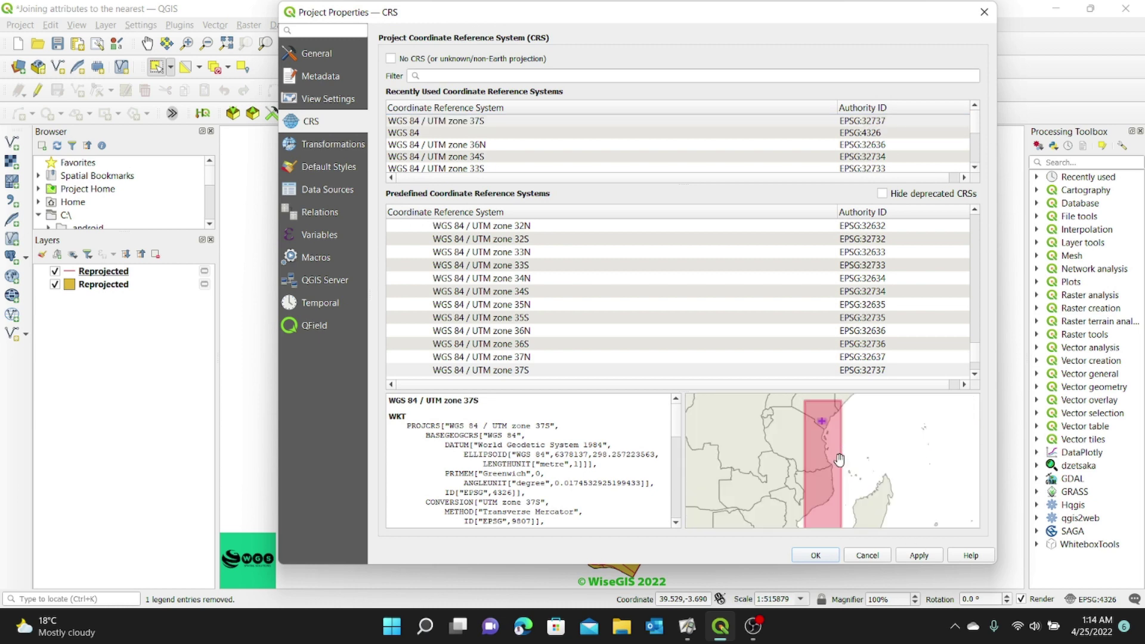
{"action": "left_click", "coordinate": [919, 555]}
{"action": "left_click", "coordinate": [827, 556]}
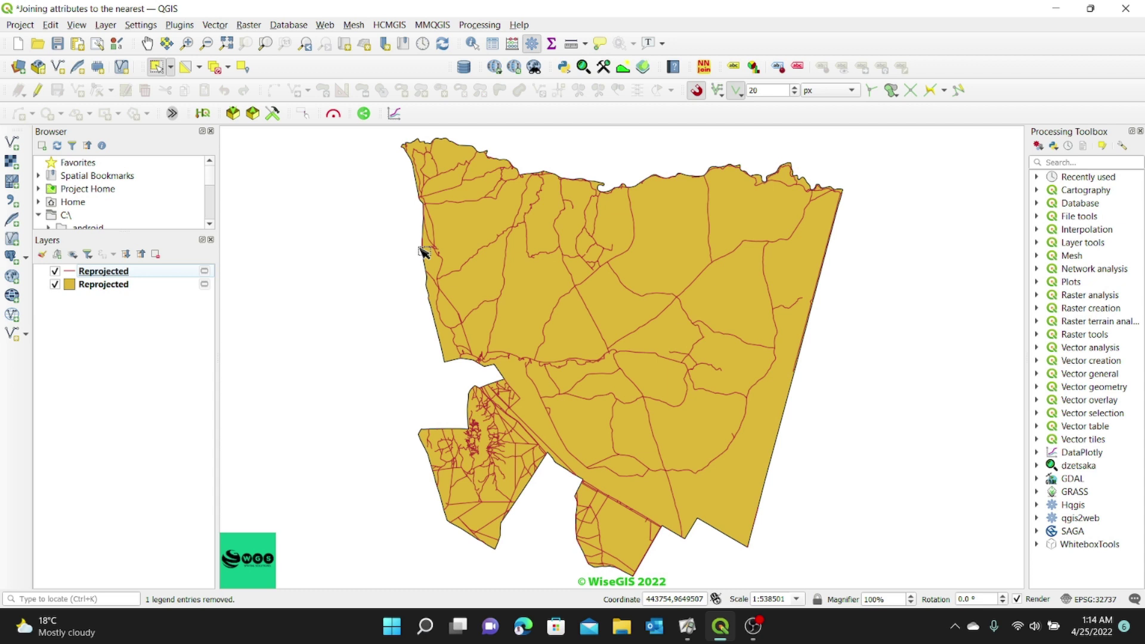
{"action": "left_click", "coordinate": [57, 43]}
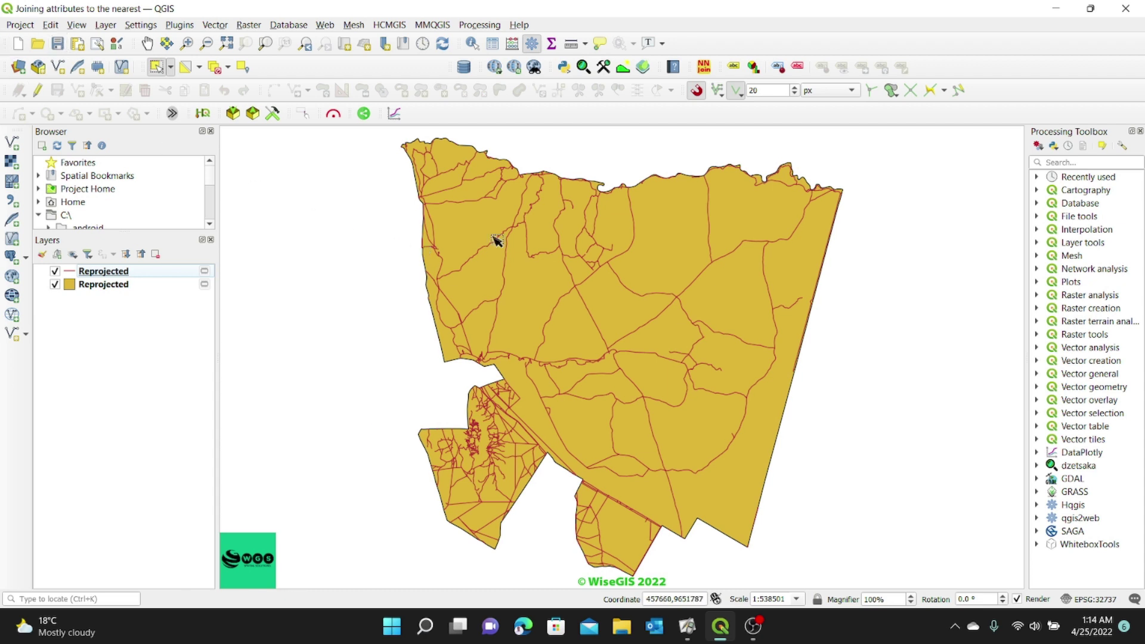
Rename the reprojected polygon layer as aoi
{"action": "left_click", "coordinate": [113, 285]}
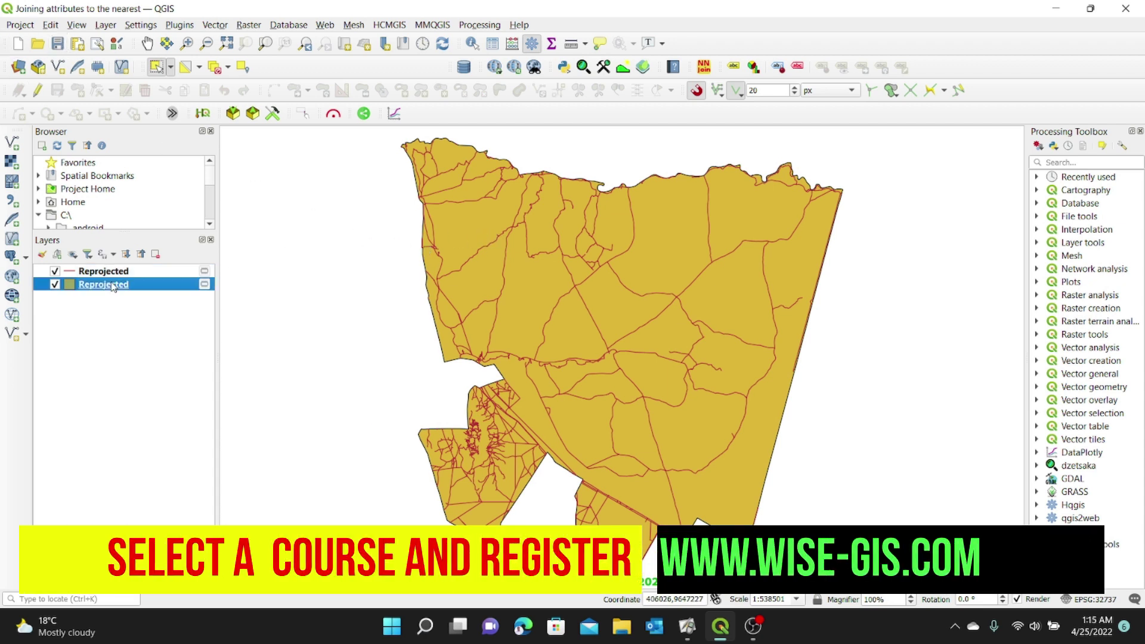
{"action": "right_click", "coordinate": [114, 286]}
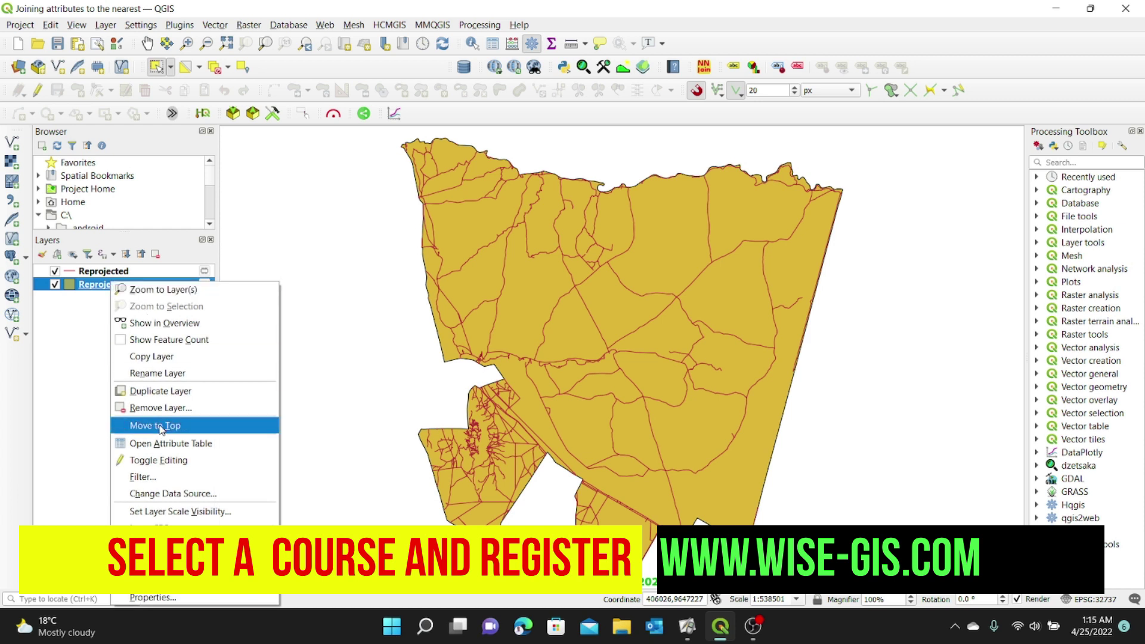
{"action": "left_click", "coordinate": [167, 376]}
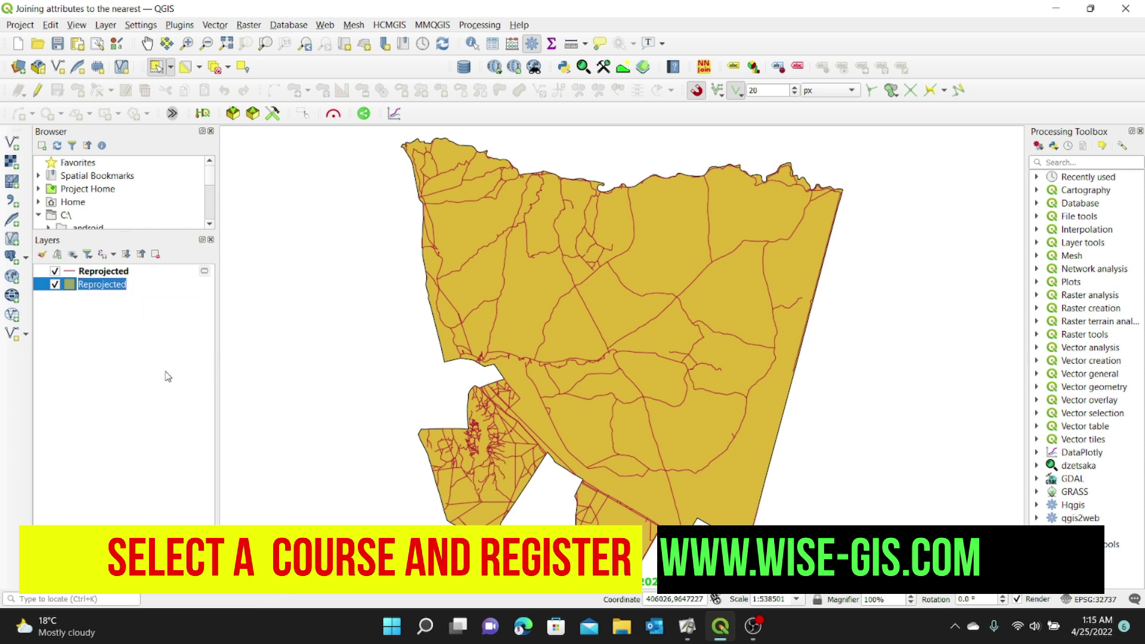
{"action": "type", "text": "aoi"}
{"action": "key", "text": "Return"}
Rename the reprojected line layer as roads
{"action": "left_click", "coordinate": [104, 276]}
{"action": "right_click", "coordinate": [103, 276]}
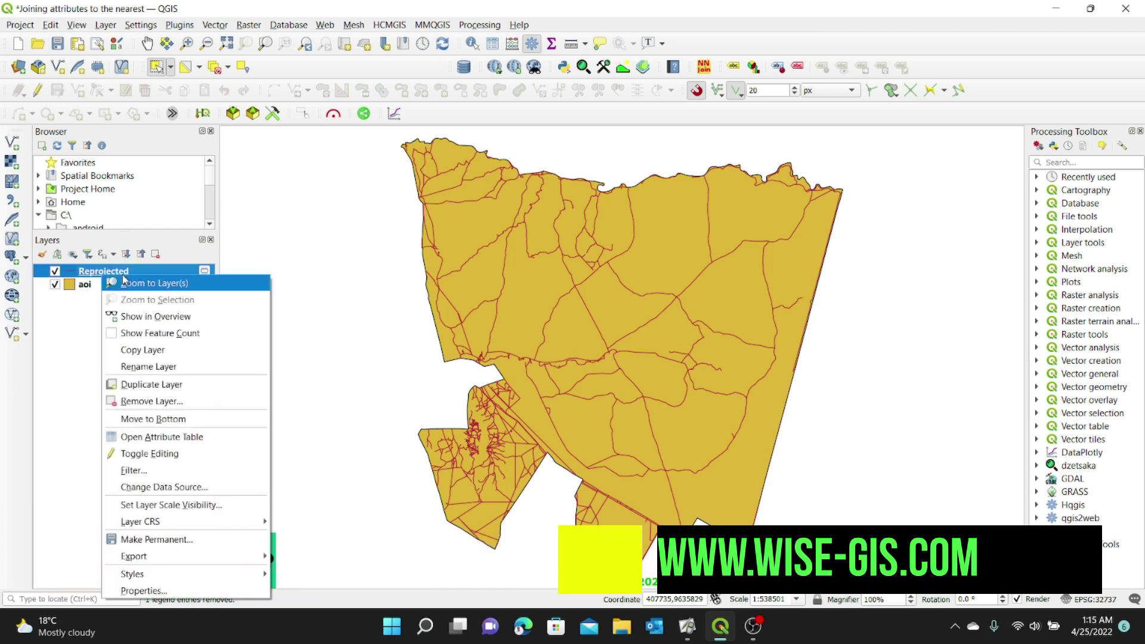
{"action": "left_click", "coordinate": [154, 367]}
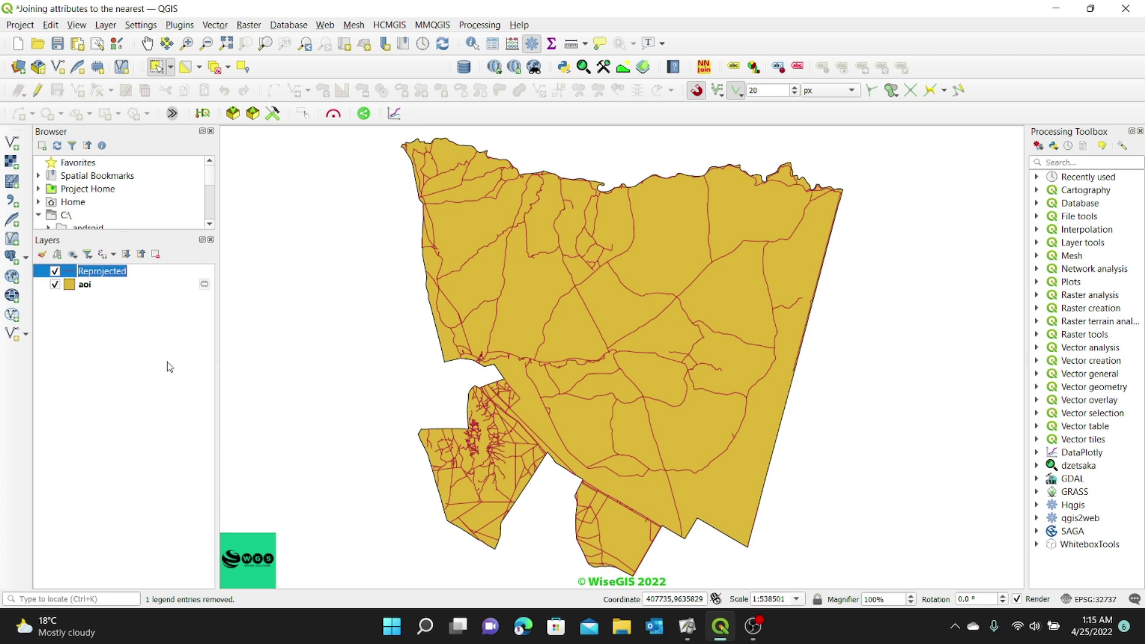
{"action": "type", "text": "roads"}
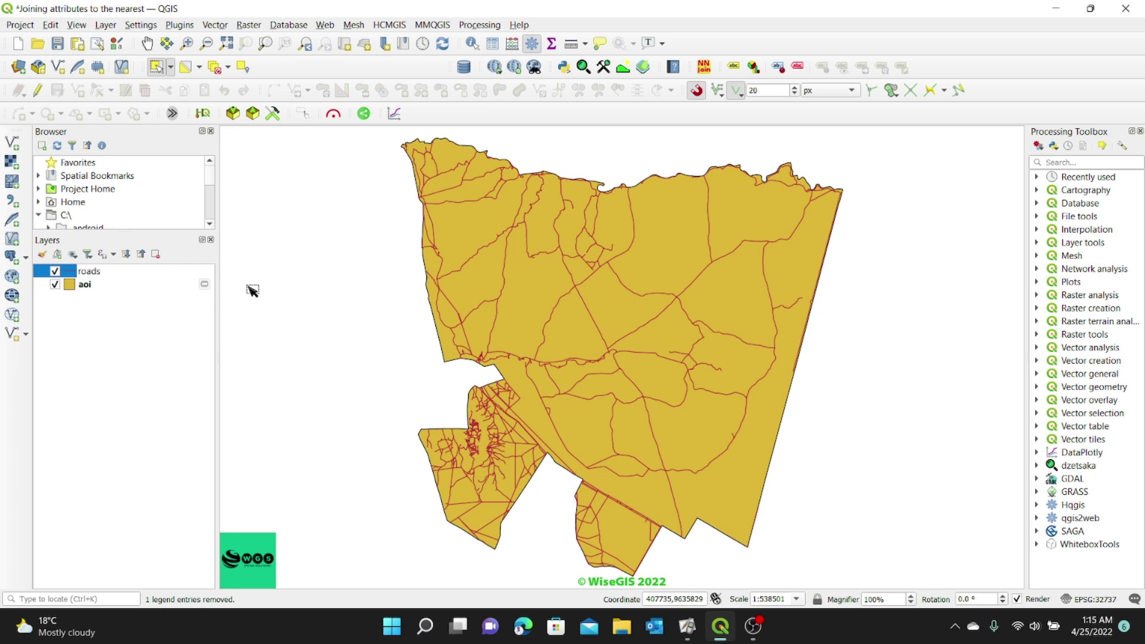
{"action": "left_click", "coordinate": [163, 320]}
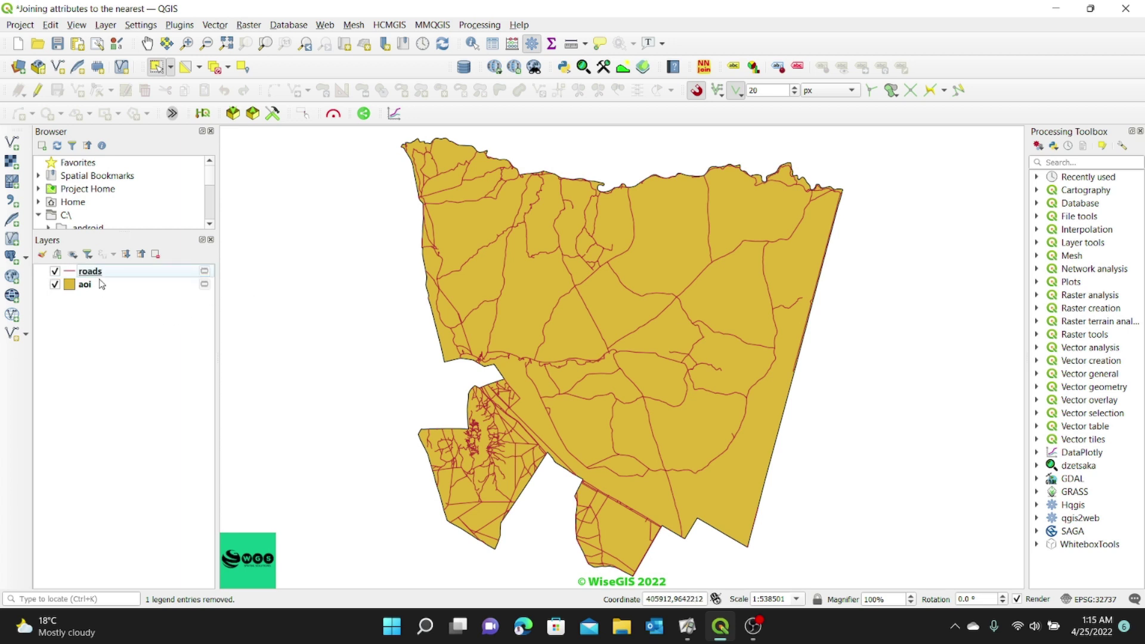
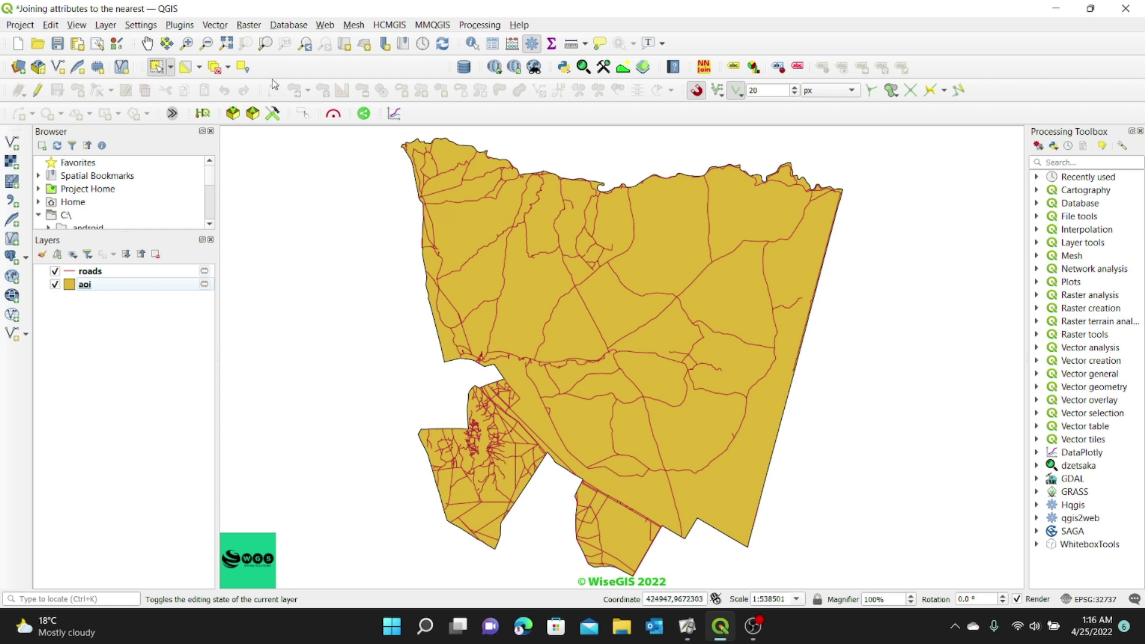
Generate 170 random points inside the aoi polygon with a minimum distance of 400 meters, as a temporary layer
{"action": "left_click", "coordinate": [211, 24]}
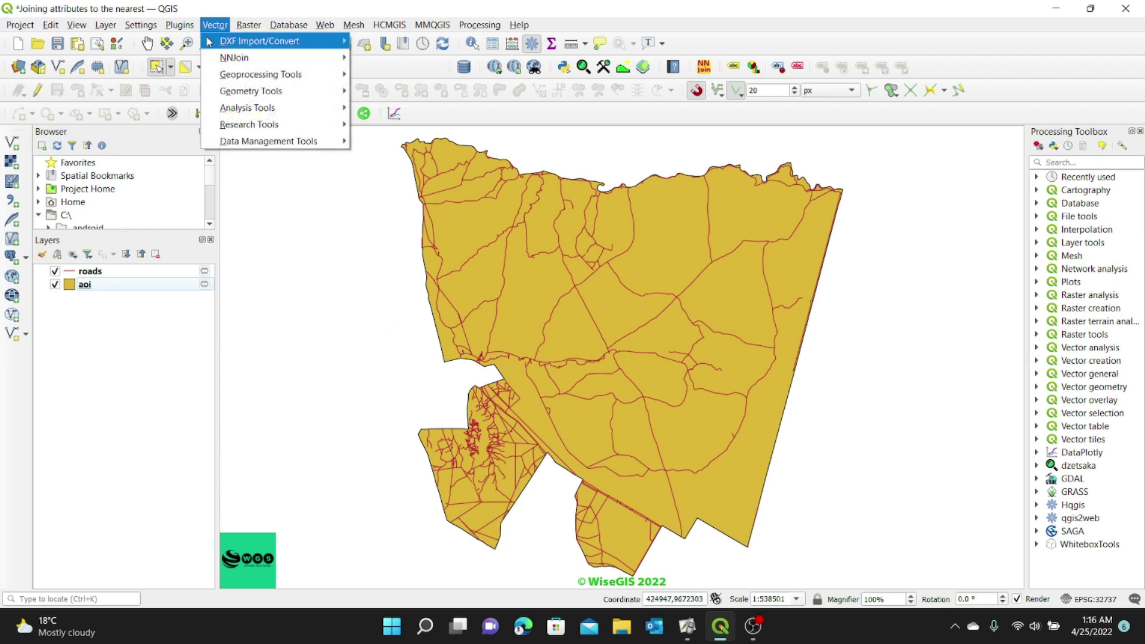
{"action": "mouse_move", "coordinate": [237, 90]}
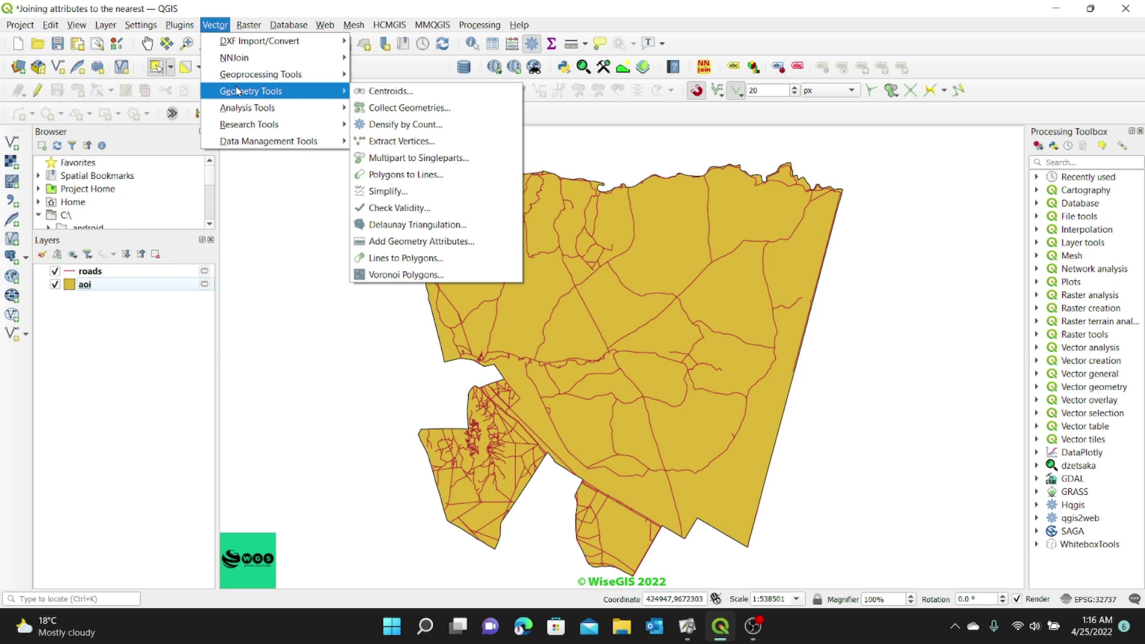
{"action": "mouse_move", "coordinate": [237, 124]}
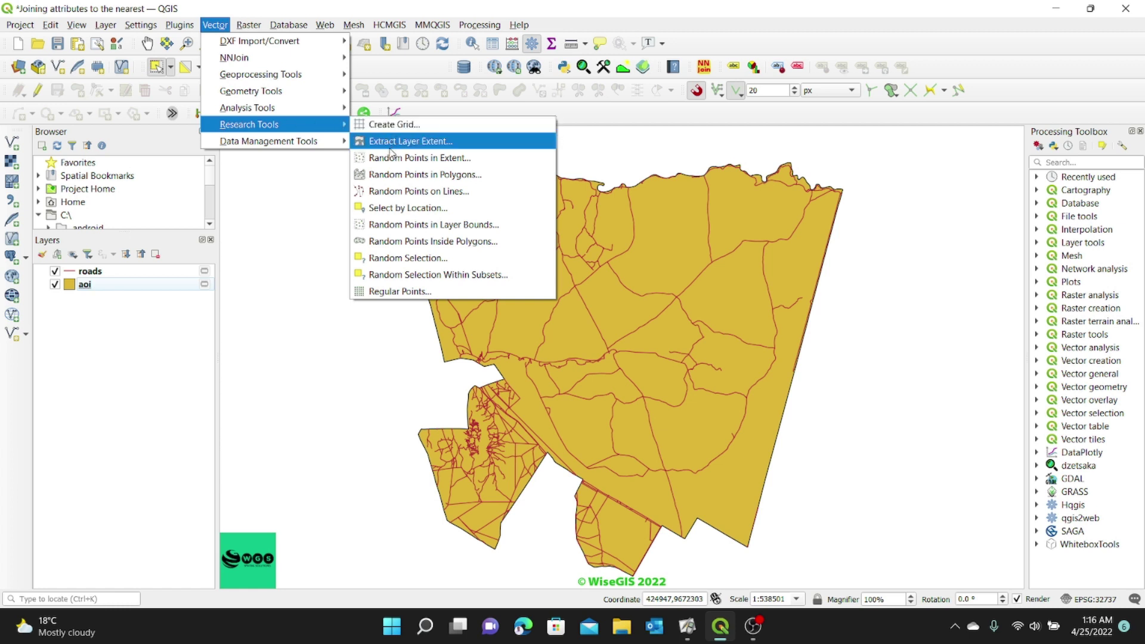
{"action": "left_click", "coordinate": [429, 179]}
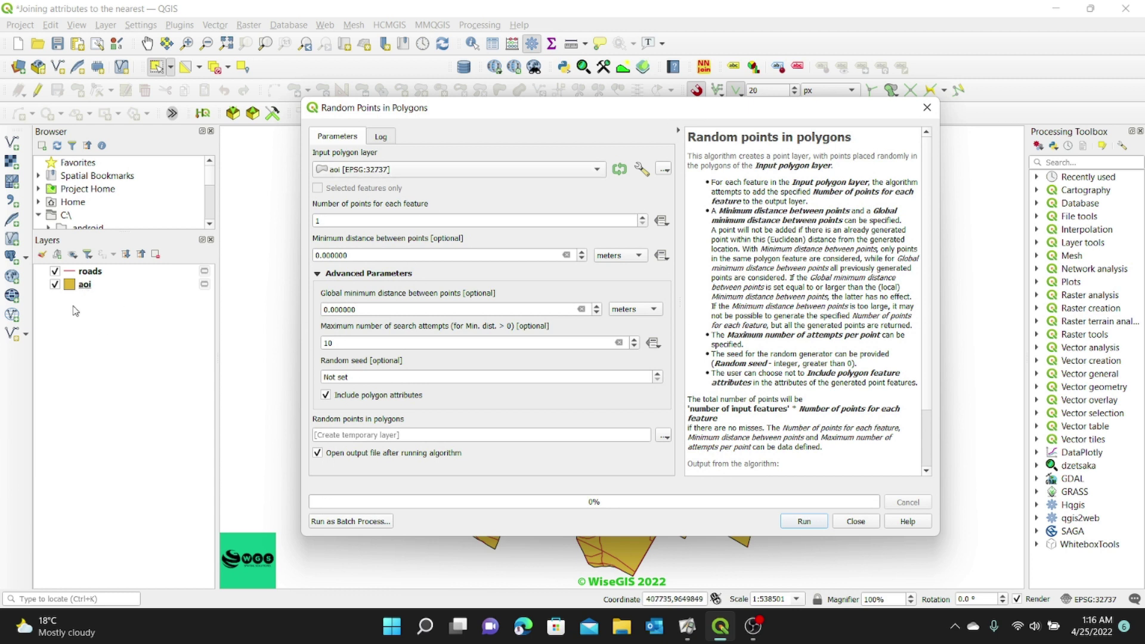
{"action": "left_click_drag", "start_coordinate": [70, 290], "coordinate": [346, 172]}
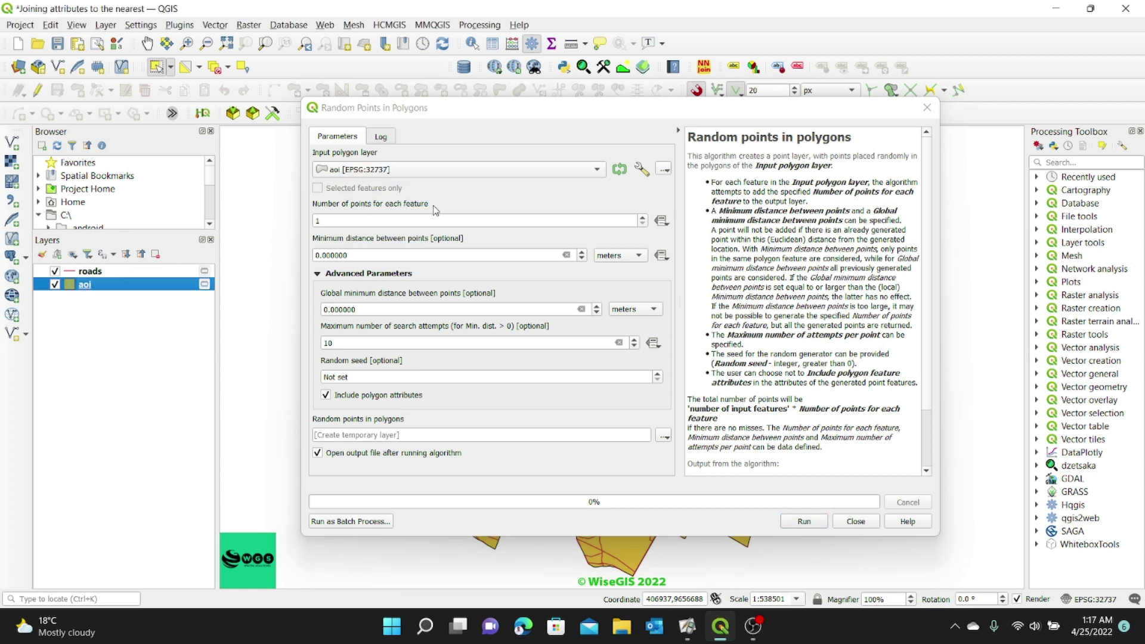
{"action": "double_click", "coordinate": [337, 220]}
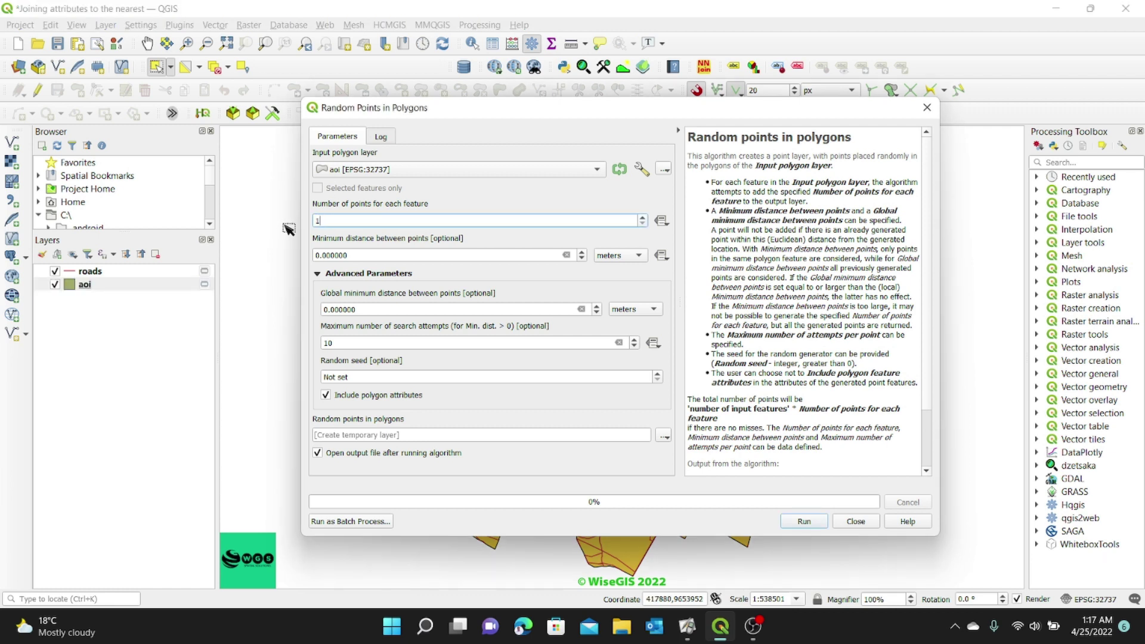
{"action": "type", "text": "170"}
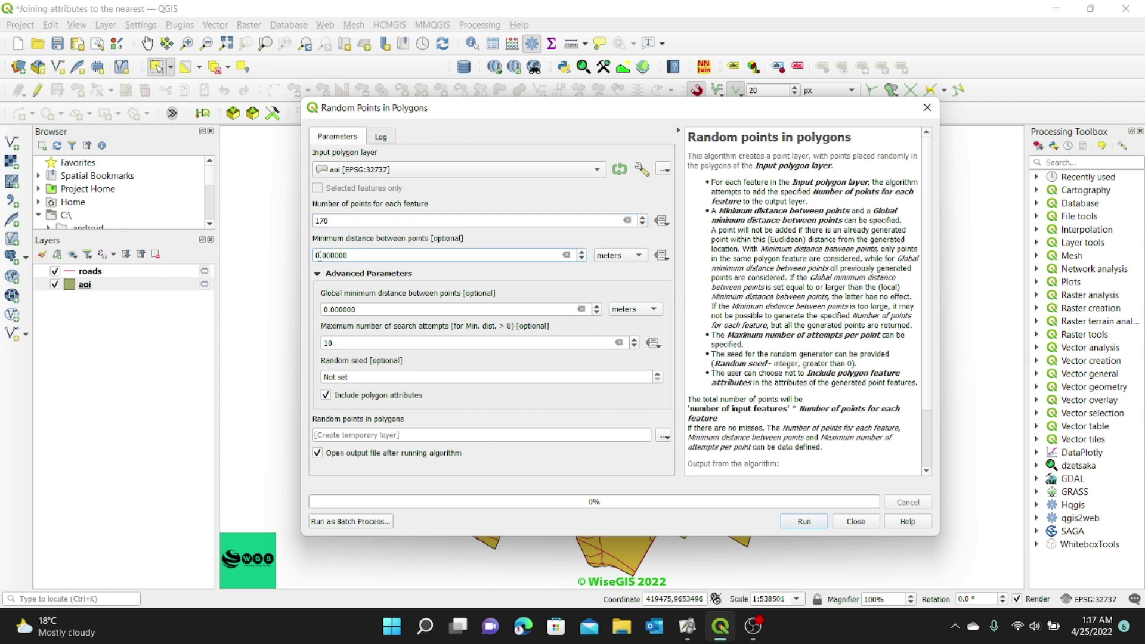
{"action": "left_click", "coordinate": [332, 256]}
{"action": "left_click", "coordinate": [329, 257]}
{"action": "left_click", "coordinate": [805, 521]}
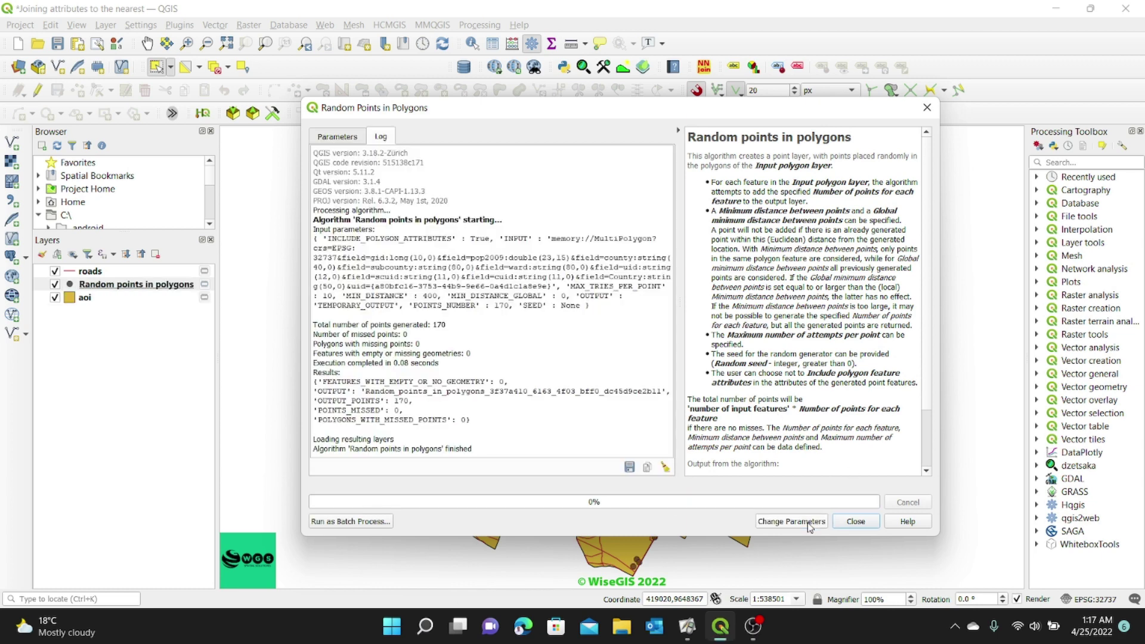
{"action": "left_click", "coordinate": [856, 522]}
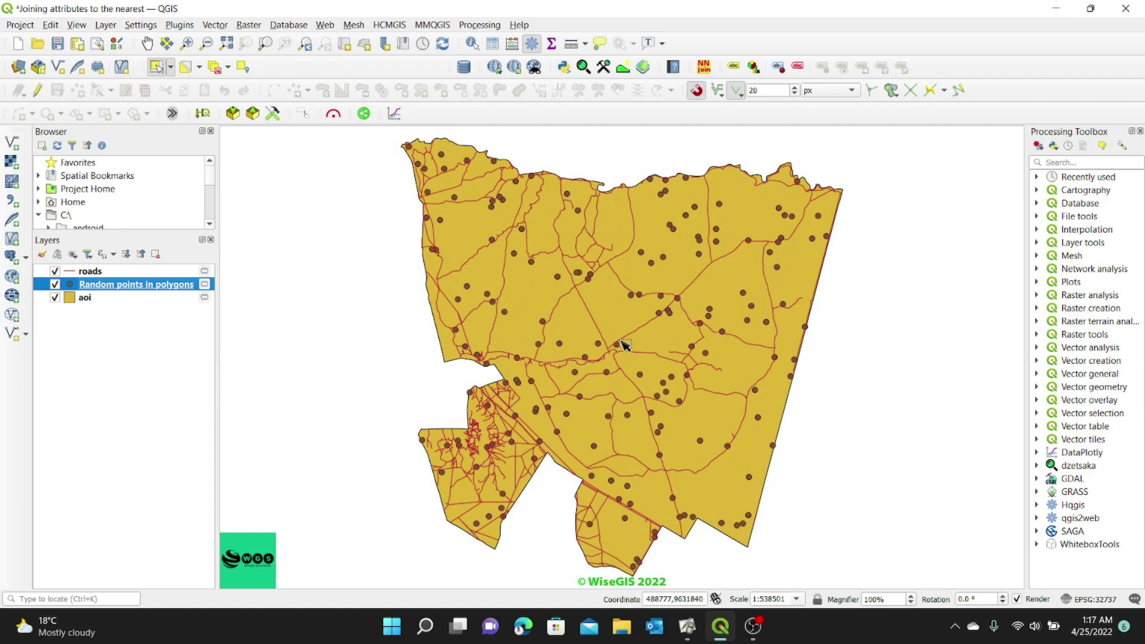
Delete all fields from gid to Country in the random points layer's attribute table, keeping only rand_point_id, and save the edits
{"action": "right_click", "coordinate": [105, 290]}
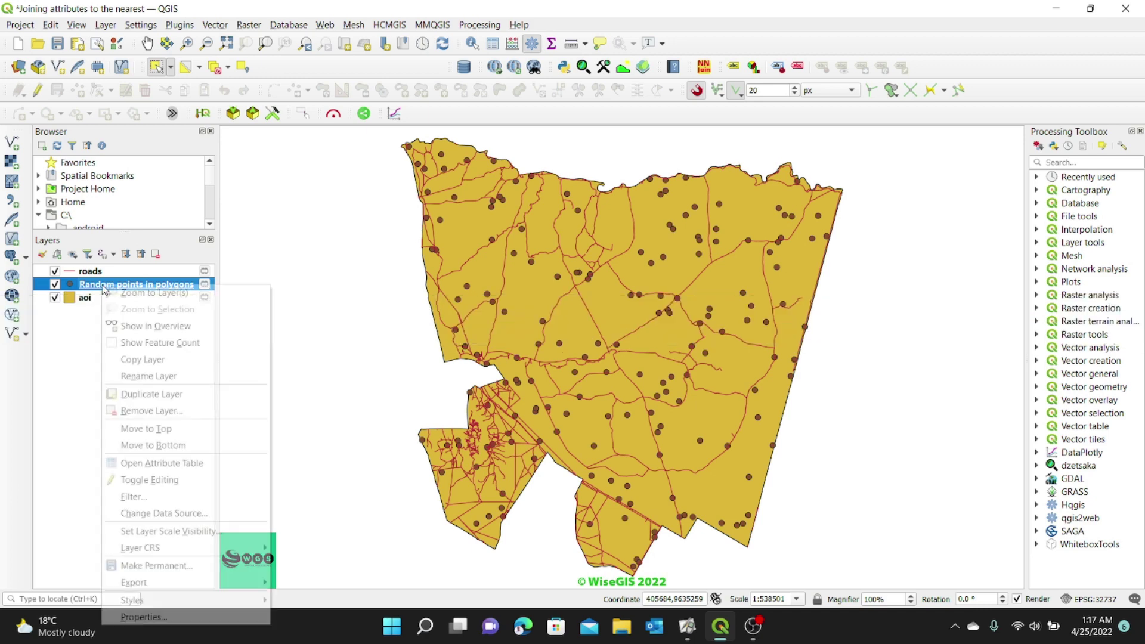
{"action": "left_click", "coordinate": [171, 466]}
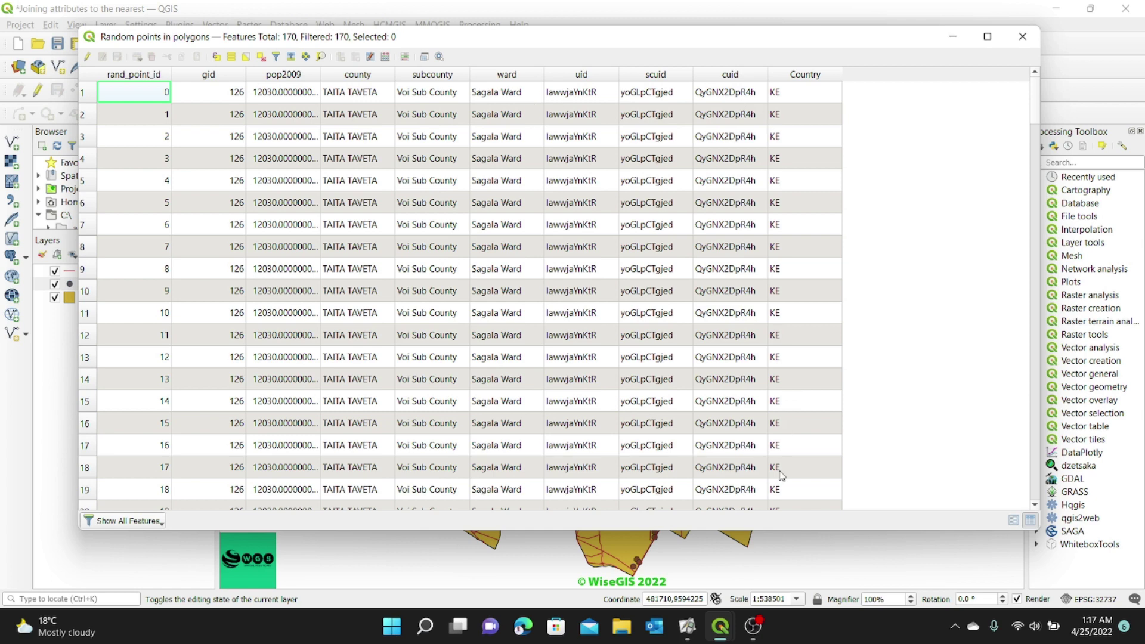
{"action": "scroll", "coordinate": [450, 203], "scroll_direction": "down", "scroll_amount": 5}
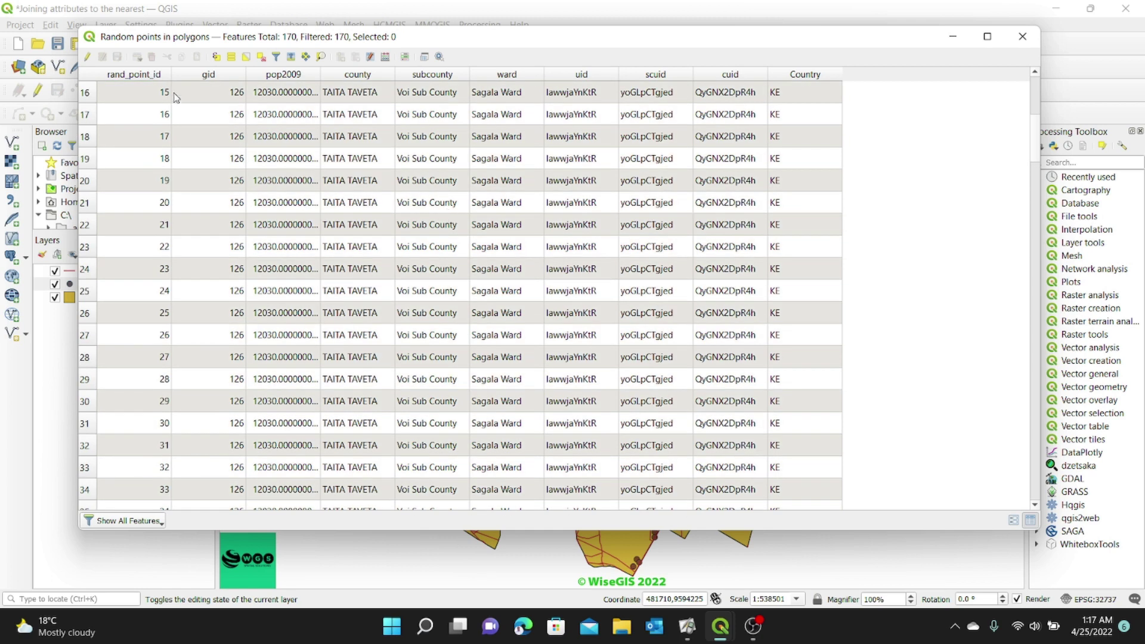
{"action": "left_click", "coordinate": [87, 57]}
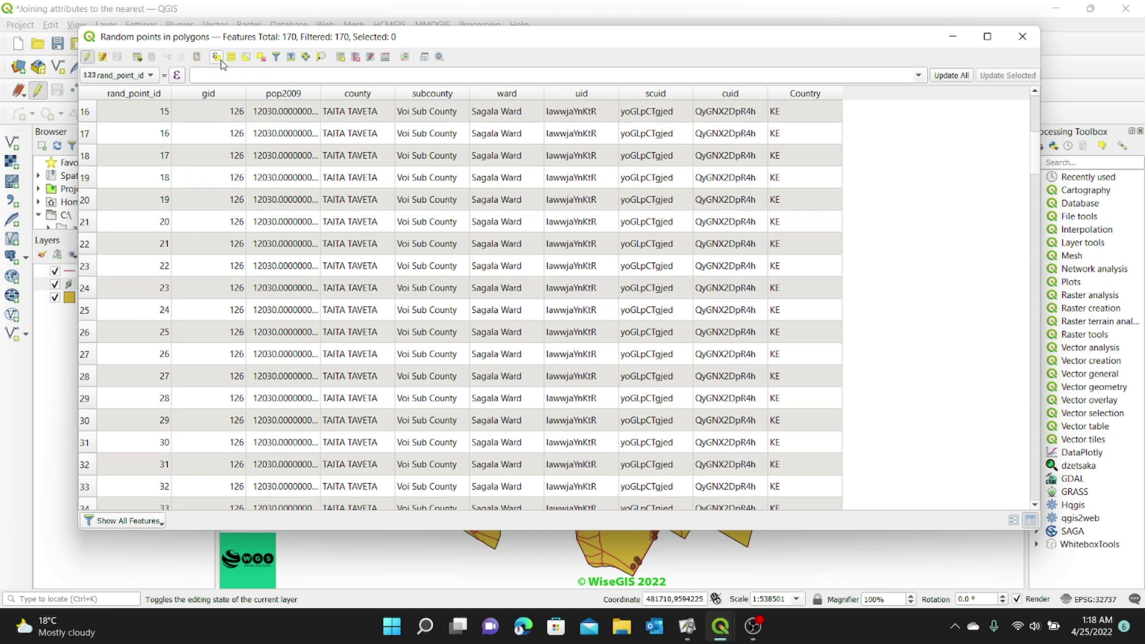
{"action": "left_click", "coordinate": [356, 58]}
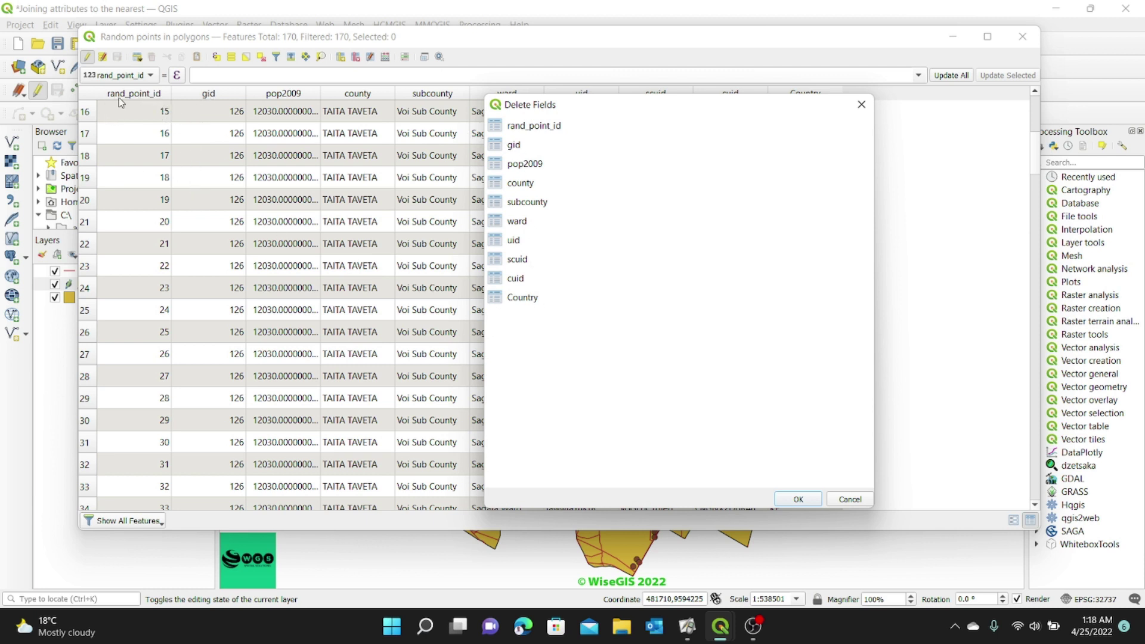
{"action": "left_click_drag", "start_coordinate": [552, 335], "coordinate": [502, 146]}
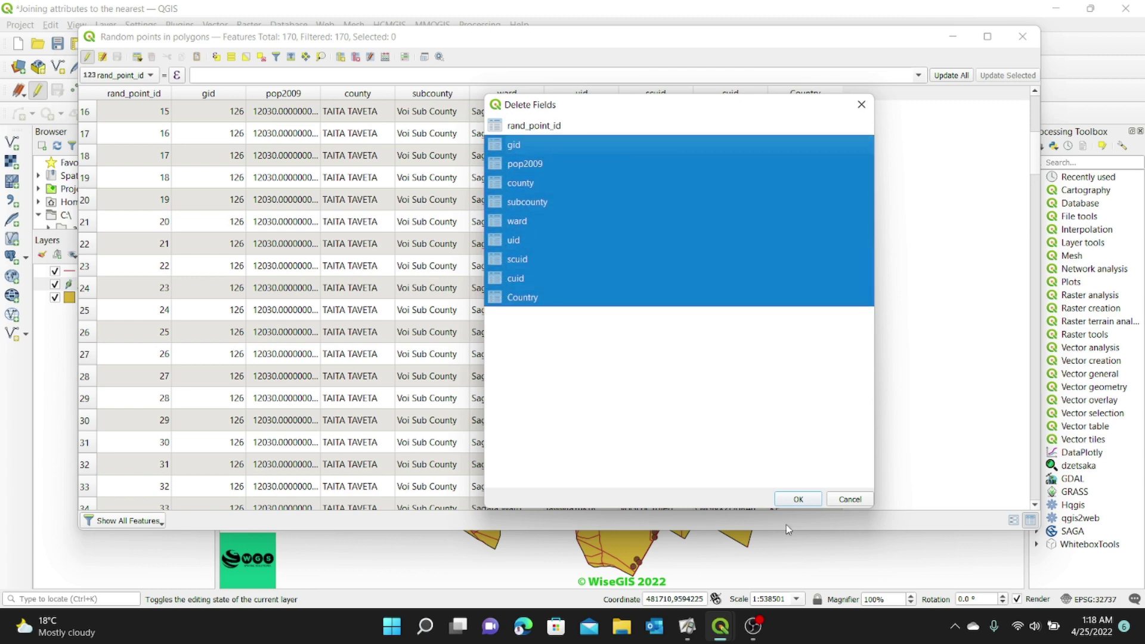
{"action": "left_click", "coordinate": [799, 499]}
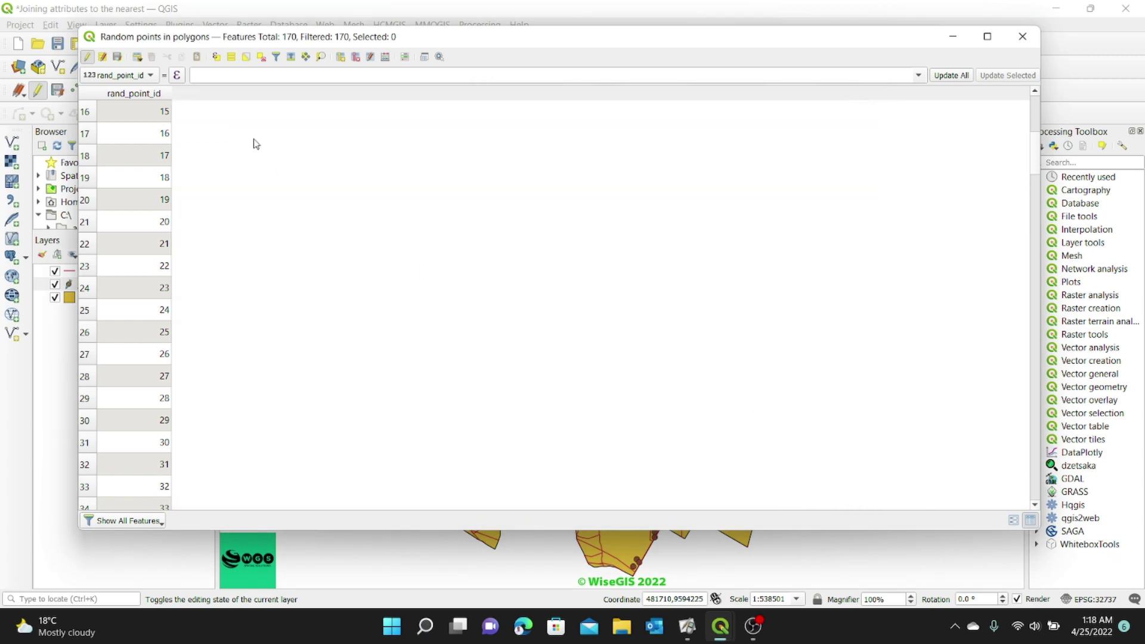
{"action": "left_click", "coordinate": [118, 57]}
{"action": "left_click", "coordinate": [88, 57]}
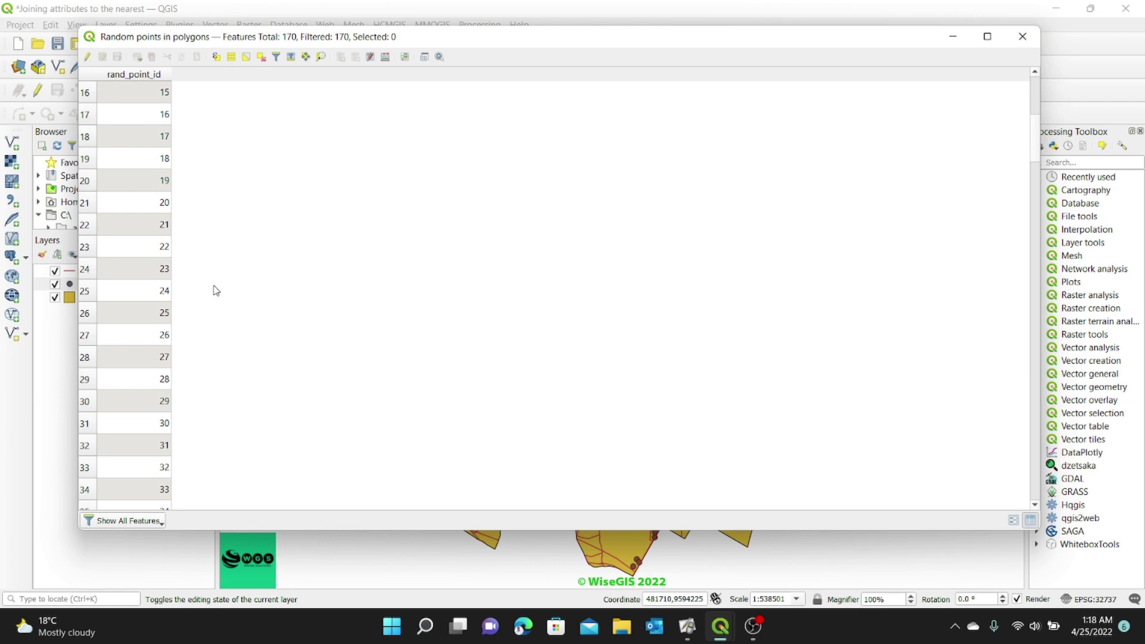
{"action": "scroll", "coordinate": [202, 286], "scroll_direction": "up", "scroll_amount": 5}
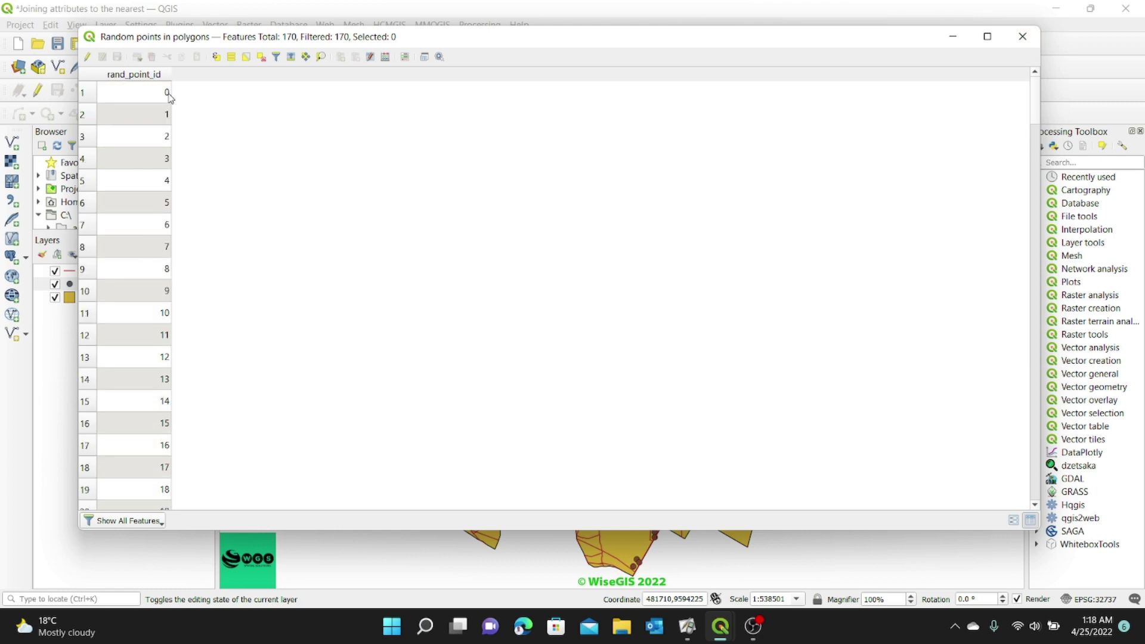
{"action": "scroll", "coordinate": [134, 233], "scroll_direction": "down", "scroll_amount": 20}
{"action": "scroll", "coordinate": [134, 234], "scroll_direction": "down", "scroll_amount": 20}
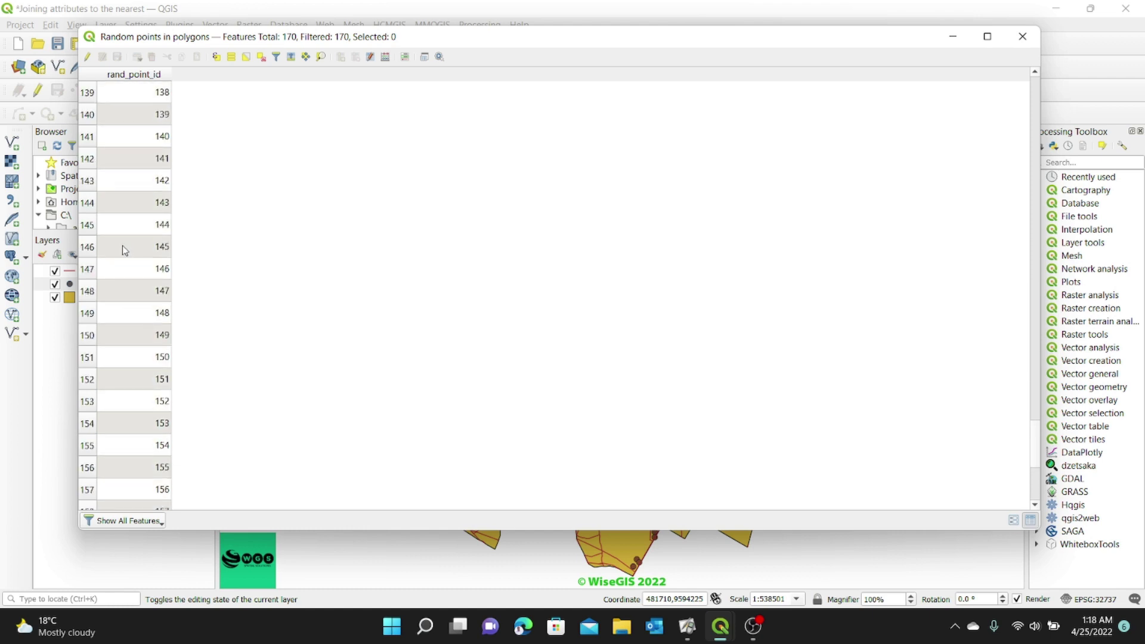
Set the first random point's rand_point_id to 170, save the edit and close the attribute table
{"action": "scroll", "coordinate": [155, 328], "scroll_direction": "up", "scroll_amount": 20}
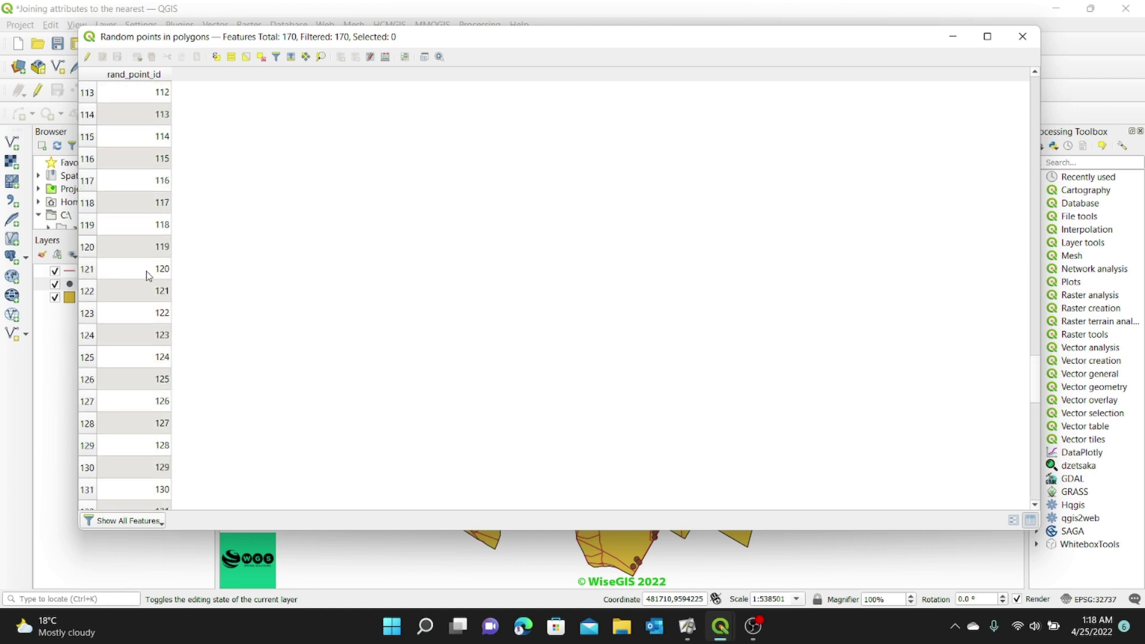
{"action": "scroll", "coordinate": [150, 202], "scroll_direction": "up", "scroll_amount": 20}
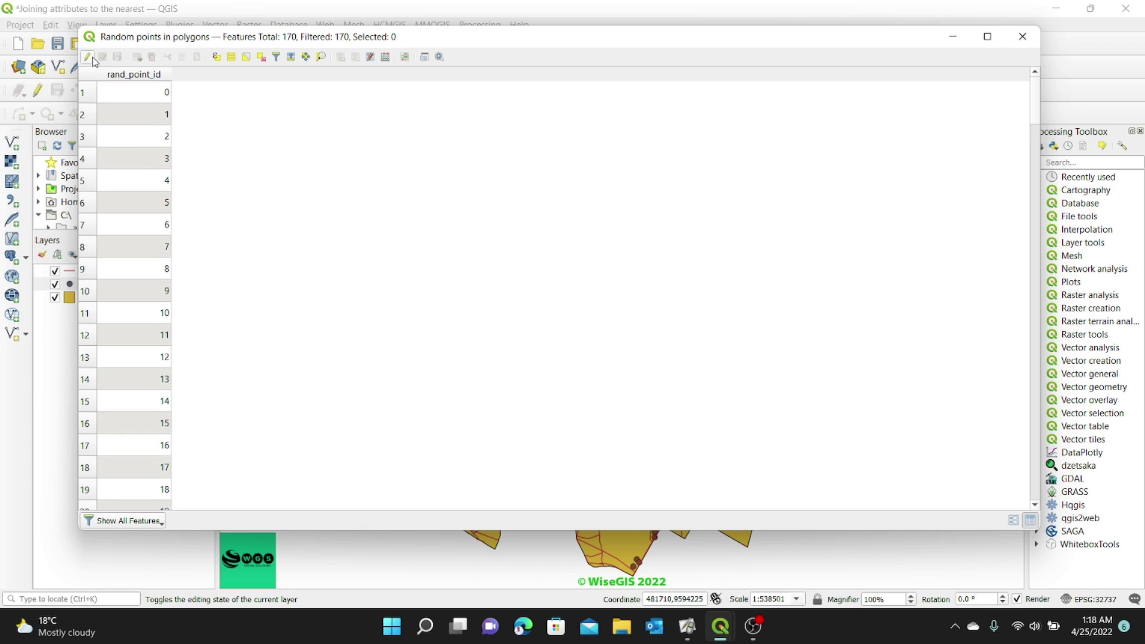
{"action": "left_click", "coordinate": [87, 56]}
{"action": "double_click", "coordinate": [161, 118]}
{"action": "left_click", "coordinate": [132, 115]}
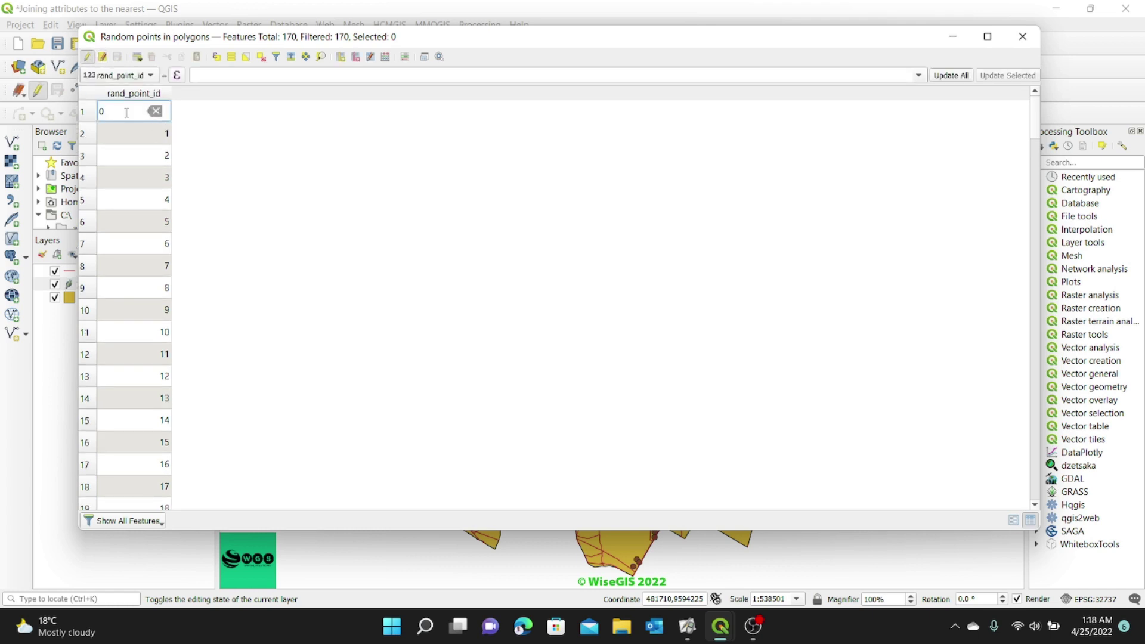
{"action": "key", "text": "BackSpace"}
{"action": "type", "text": "17"}
{"action": "left_click", "coordinate": [222, 148]}
{"action": "left_click", "coordinate": [88, 57]}
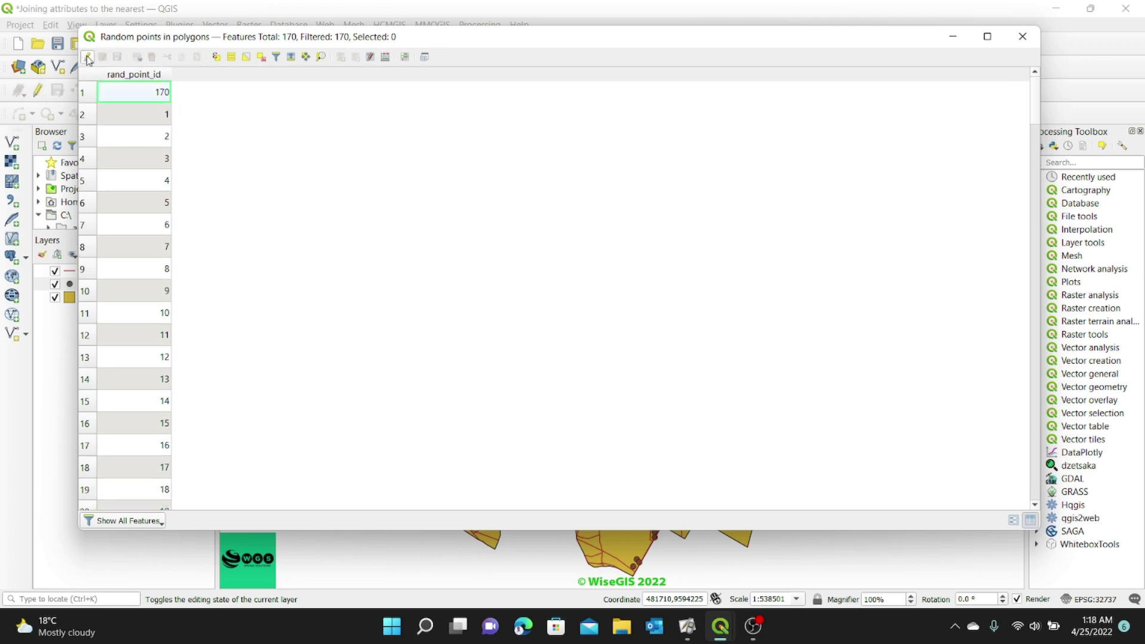
{"action": "left_click", "coordinate": [1023, 37]}
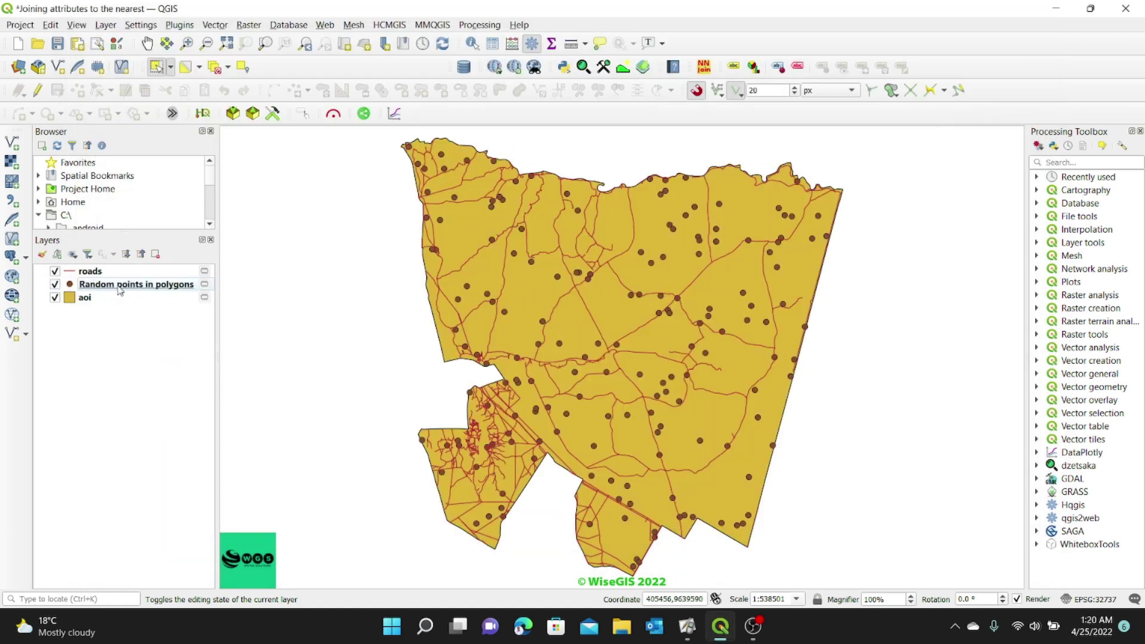
Rename the random points layer as ATM
{"action": "left_click", "coordinate": [100, 287]}
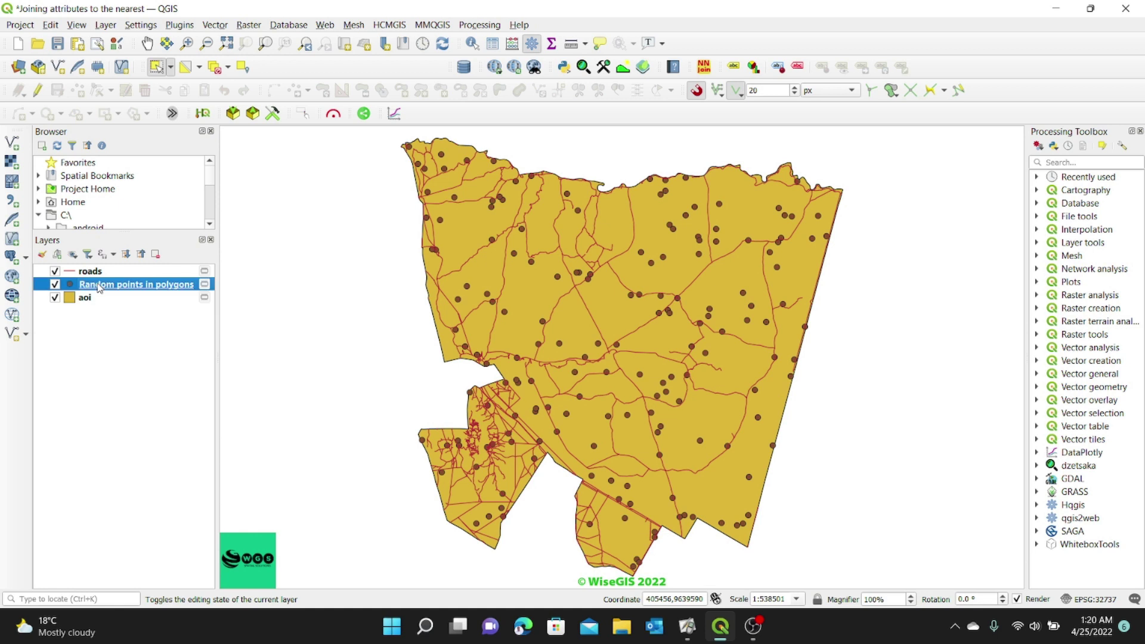
{"action": "right_click", "coordinate": [100, 287]}
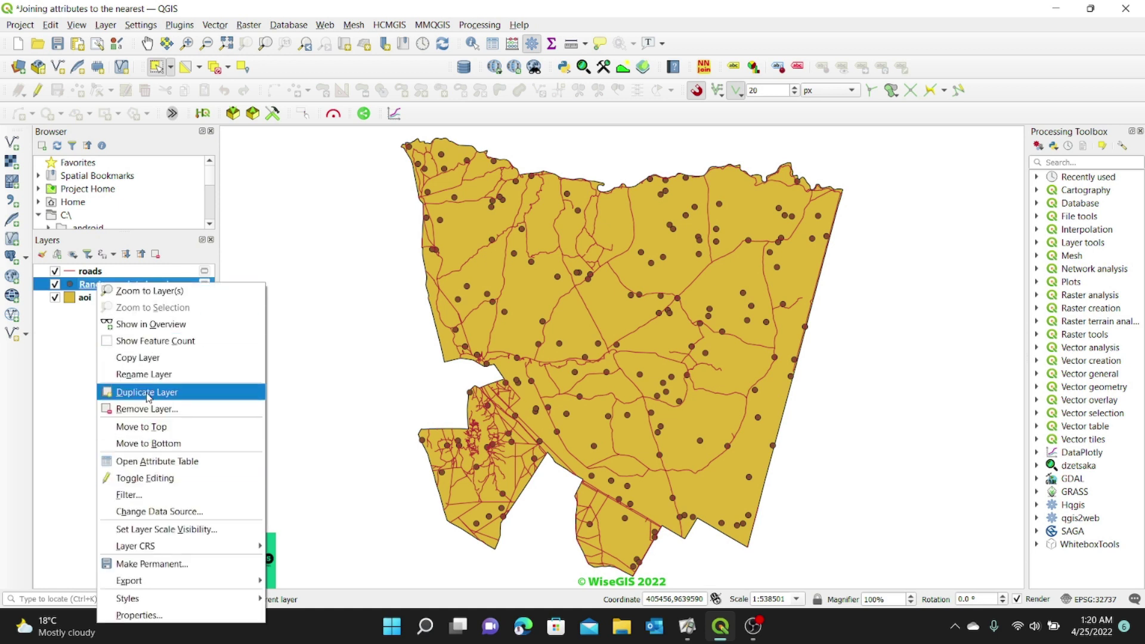
{"action": "left_click", "coordinate": [152, 374]}
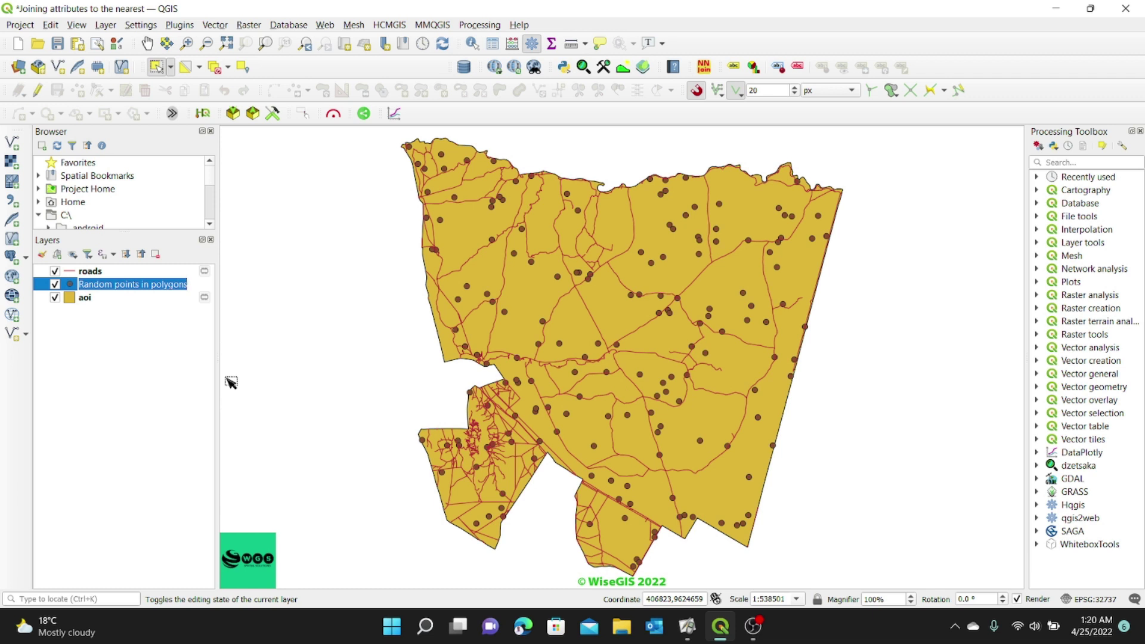
{"action": "type", "text": "ATM"}
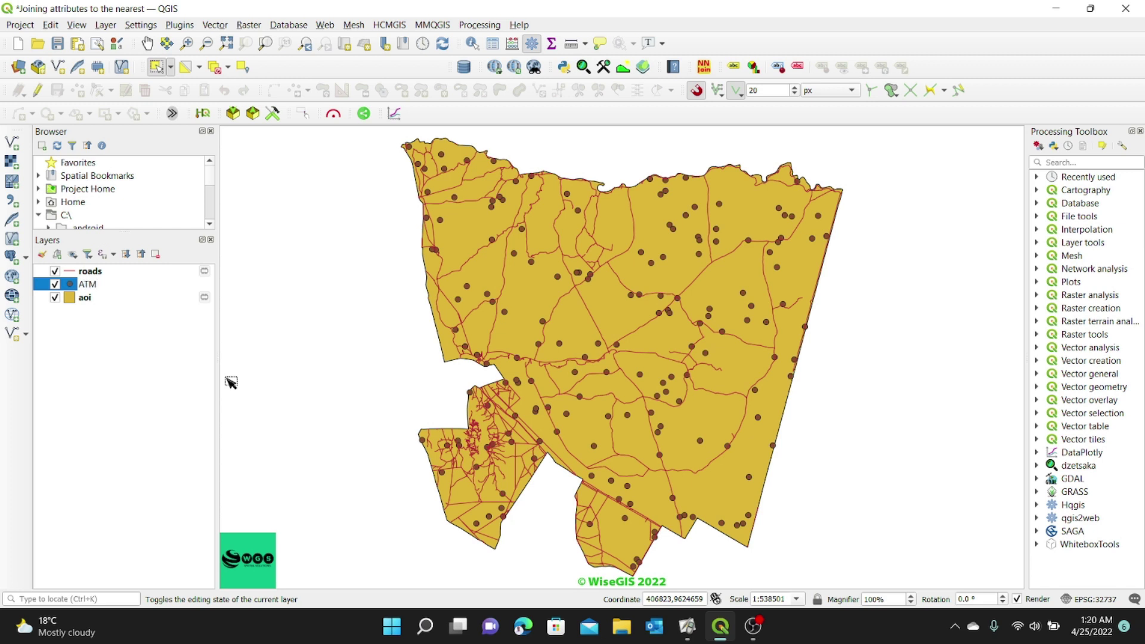
{"action": "left_click", "coordinate": [88, 367]}
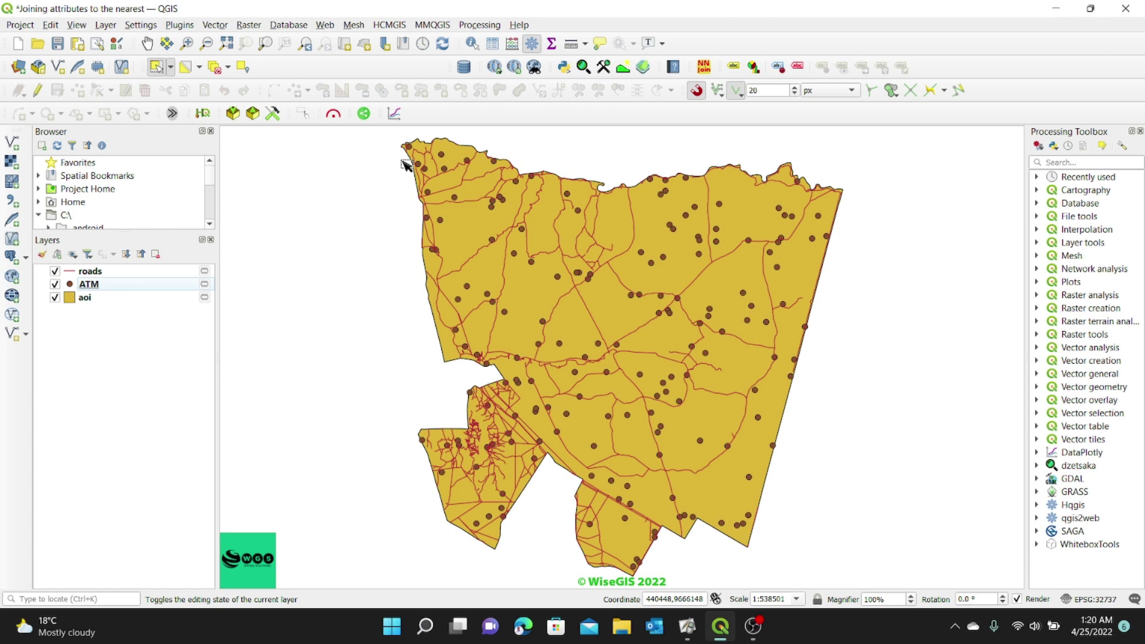
Search the plugin repository for NNJoin, reinstall the plugin and close the plugin manager
{"action": "left_click", "coordinate": [179, 26]}
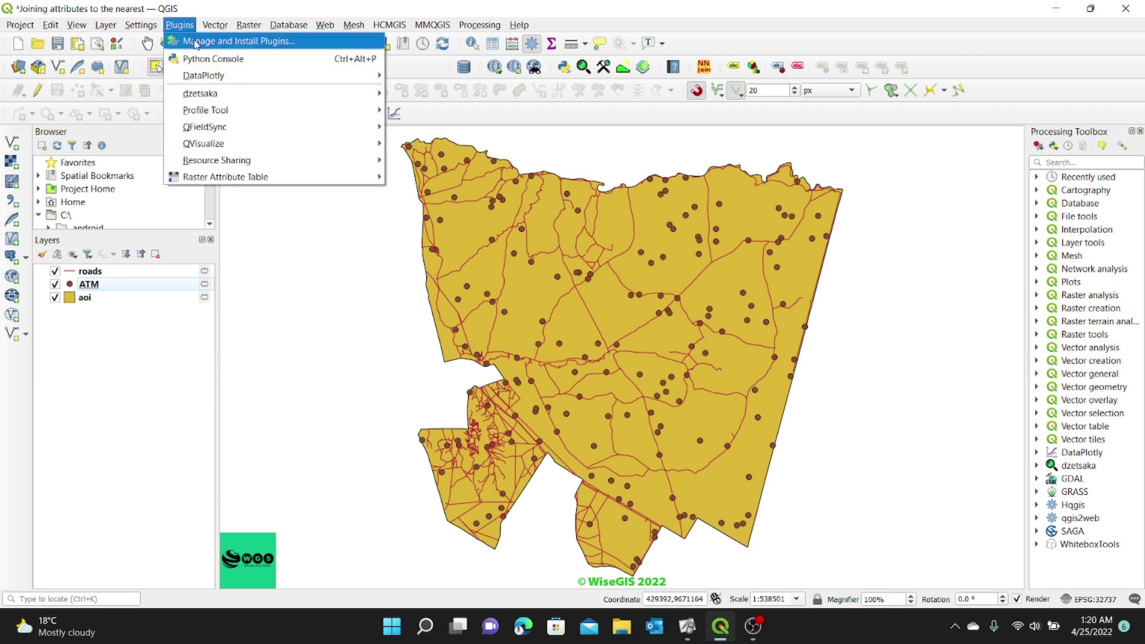
{"action": "left_click", "coordinate": [197, 43]}
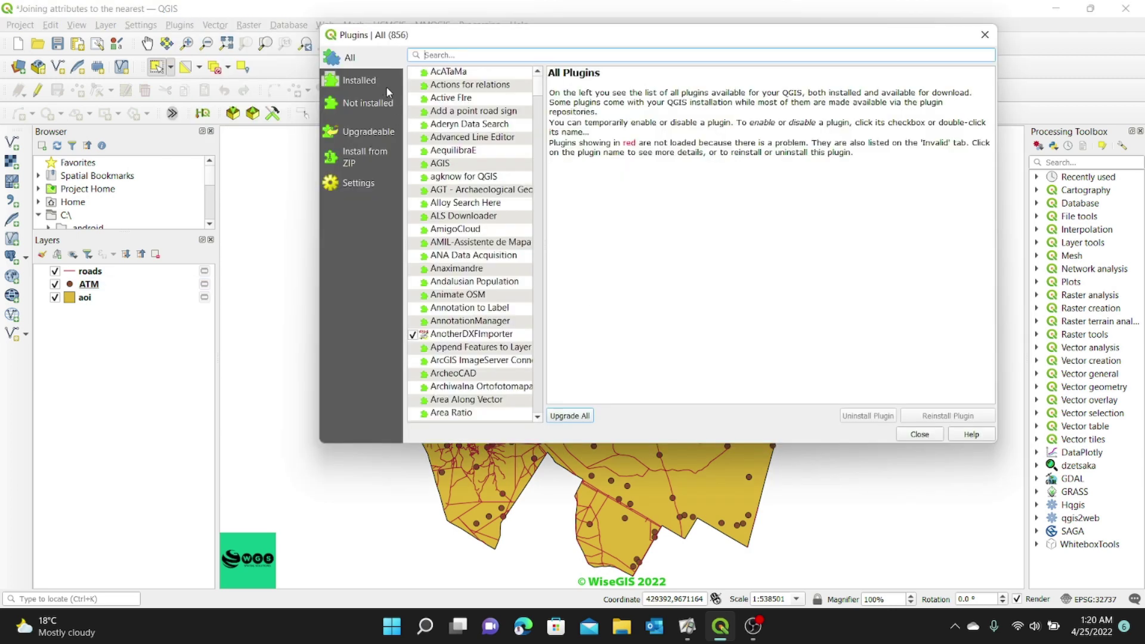
{"action": "left_click_drag", "start_coordinate": [504, 39], "coordinate": [416, 59]}
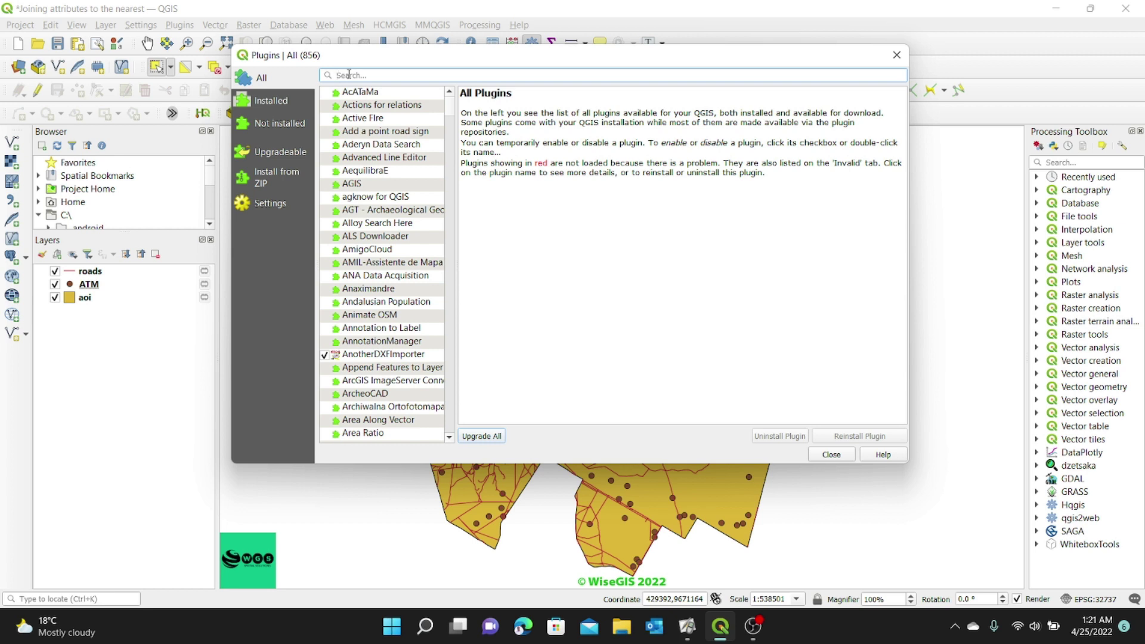
{"action": "type", "text": "NN"}
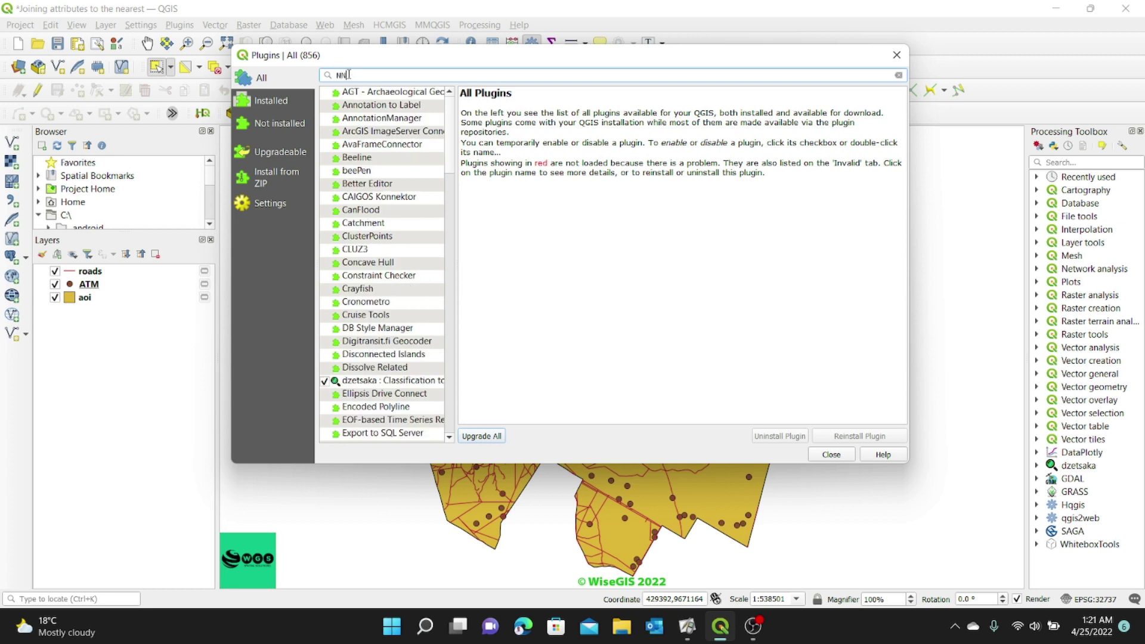
{"action": "type", "text": "Joi"}
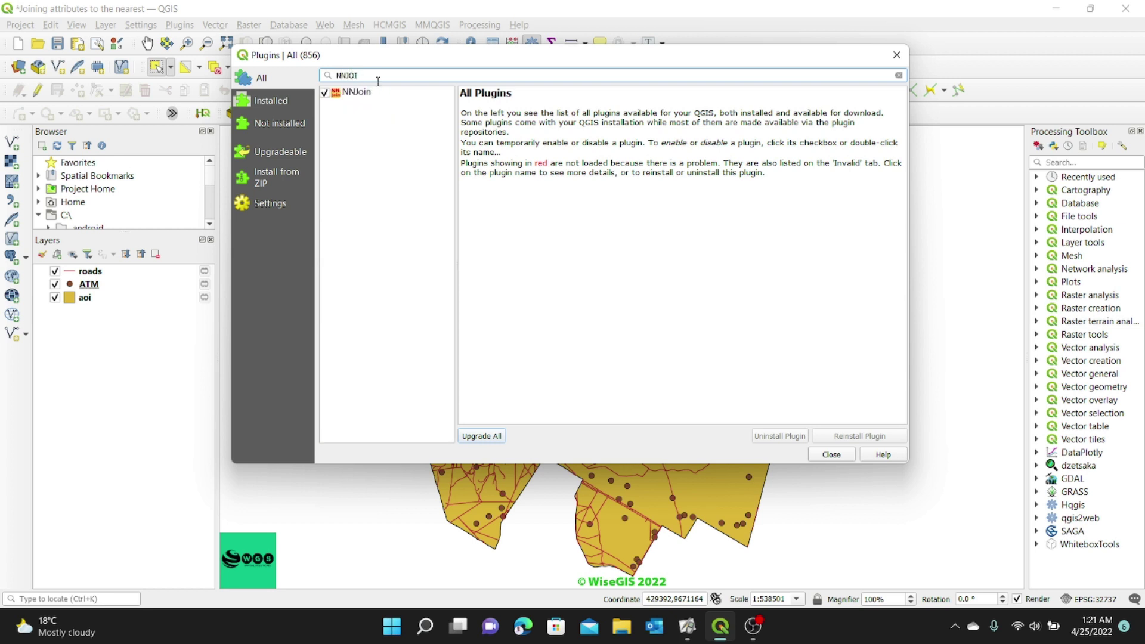
{"action": "left_click", "coordinate": [369, 97]}
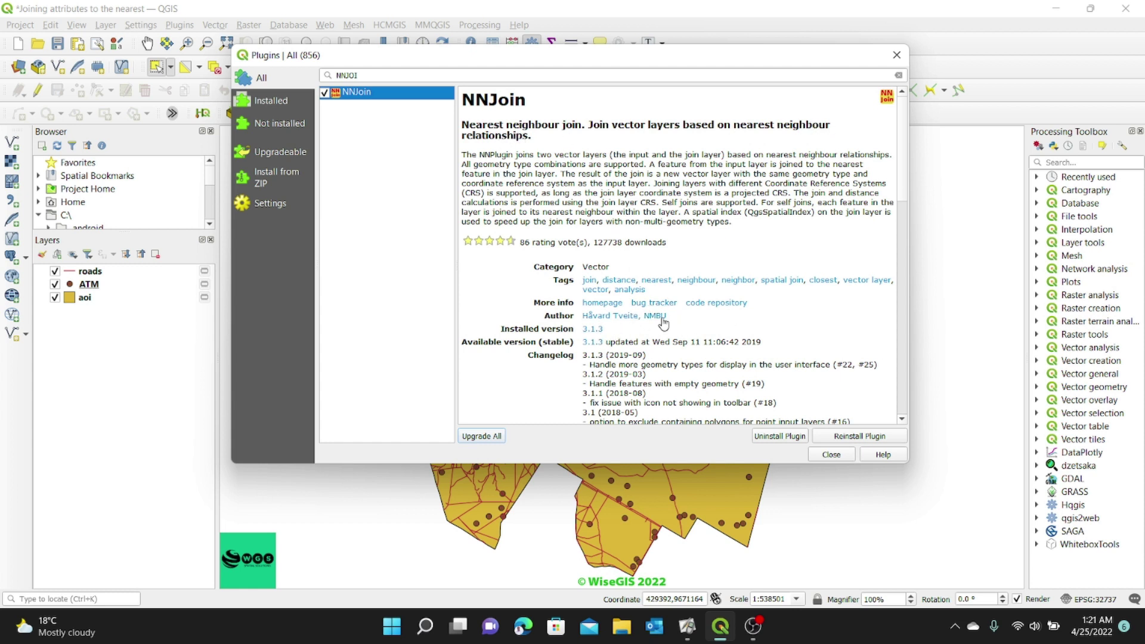
{"action": "left_click_drag", "start_coordinate": [623, 242], "coordinate": [592, 245]}
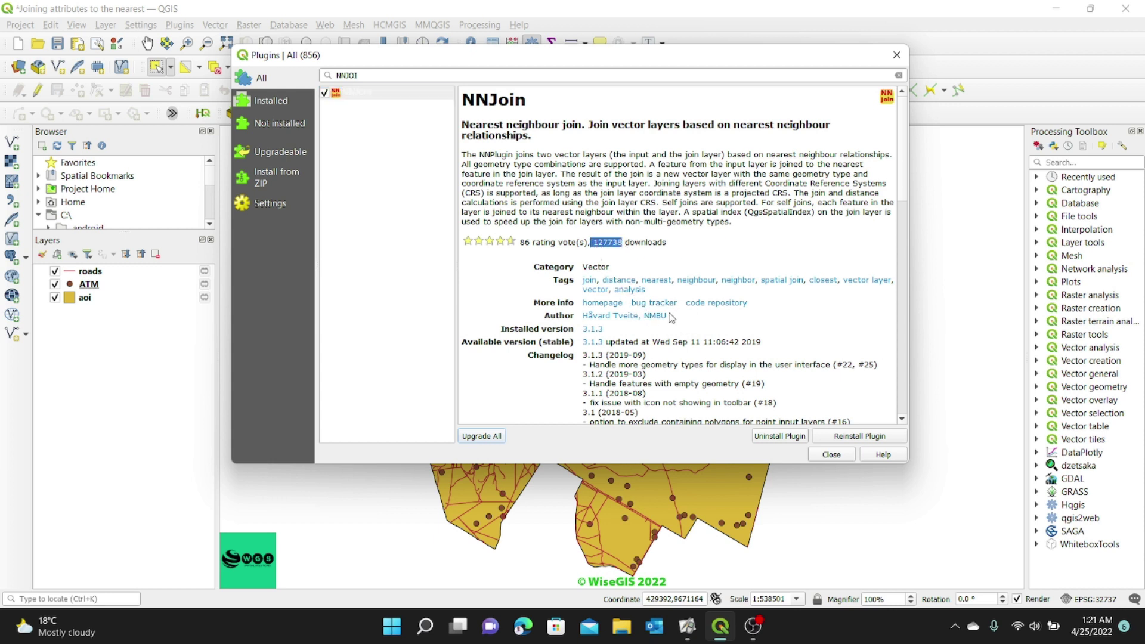
{"action": "left_click", "coordinate": [848, 438]}
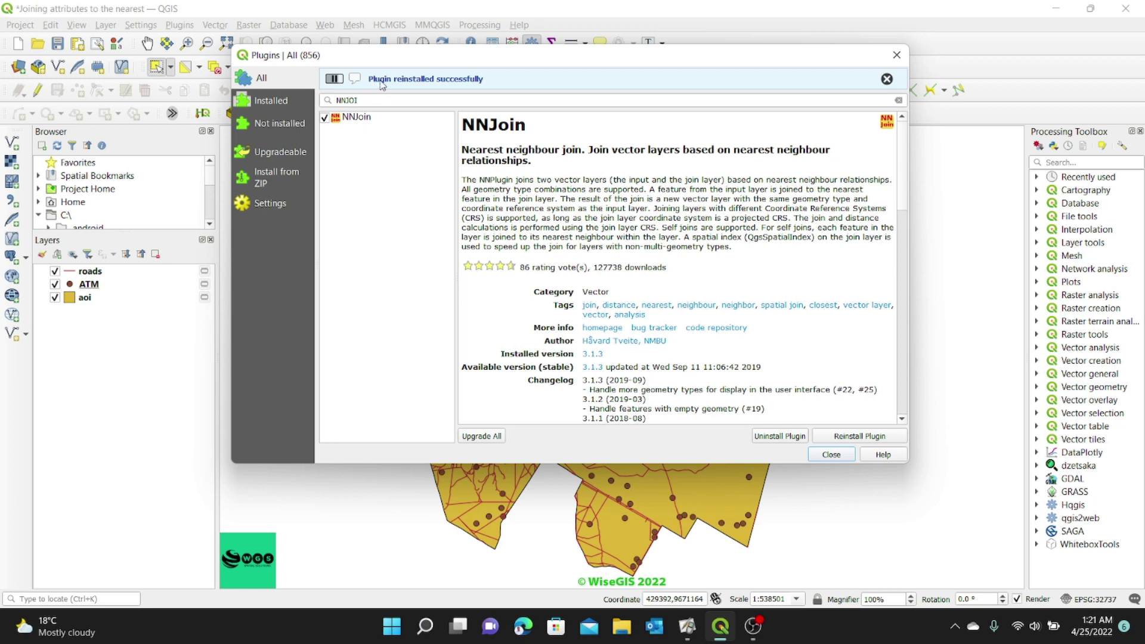
{"action": "left_click", "coordinate": [832, 456]}
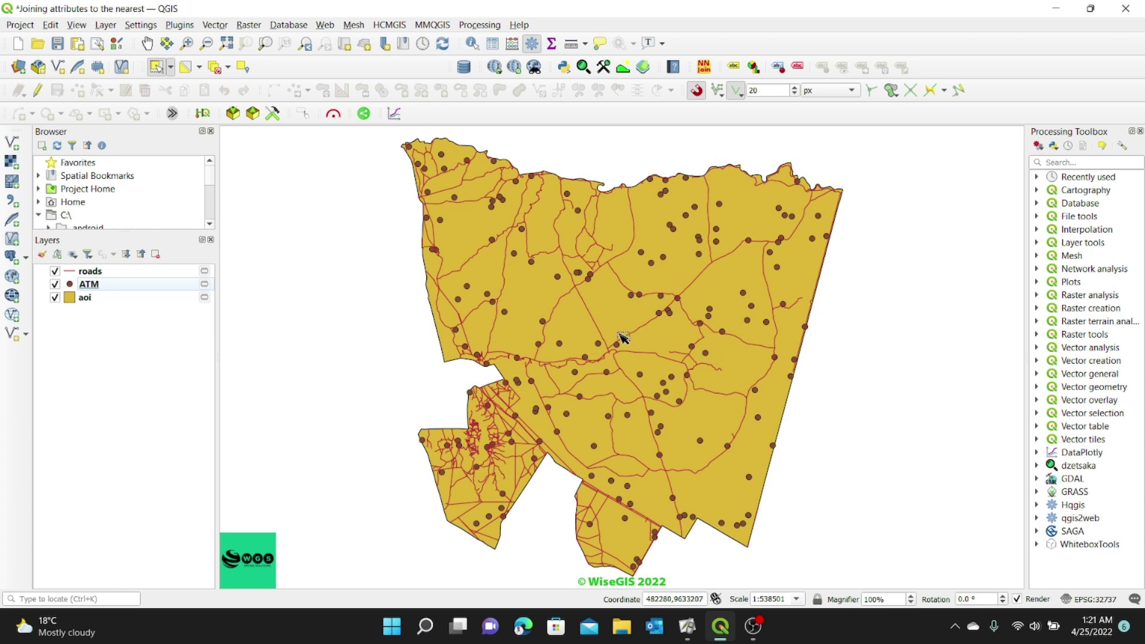
Set up an NNJoin with ATM as the input vector layer and roads as the join vector layer
{"action": "left_click", "coordinate": [88, 274]}
{"action": "left_click", "coordinate": [90, 286]}
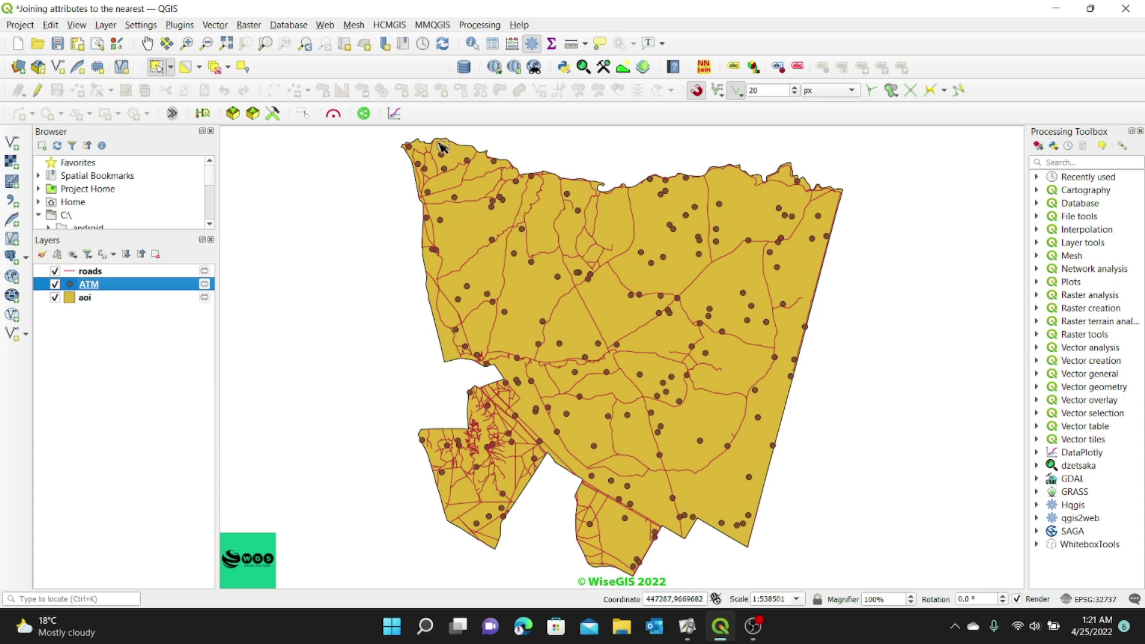
{"action": "left_click", "coordinate": [216, 26]}
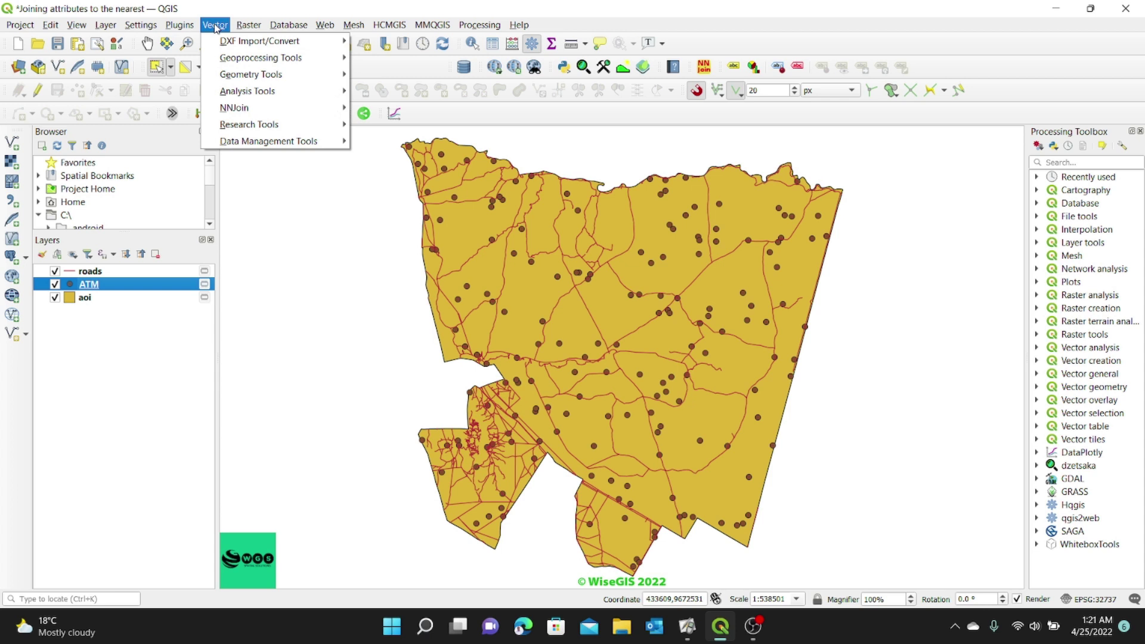
{"action": "mouse_move", "coordinate": [256, 109]}
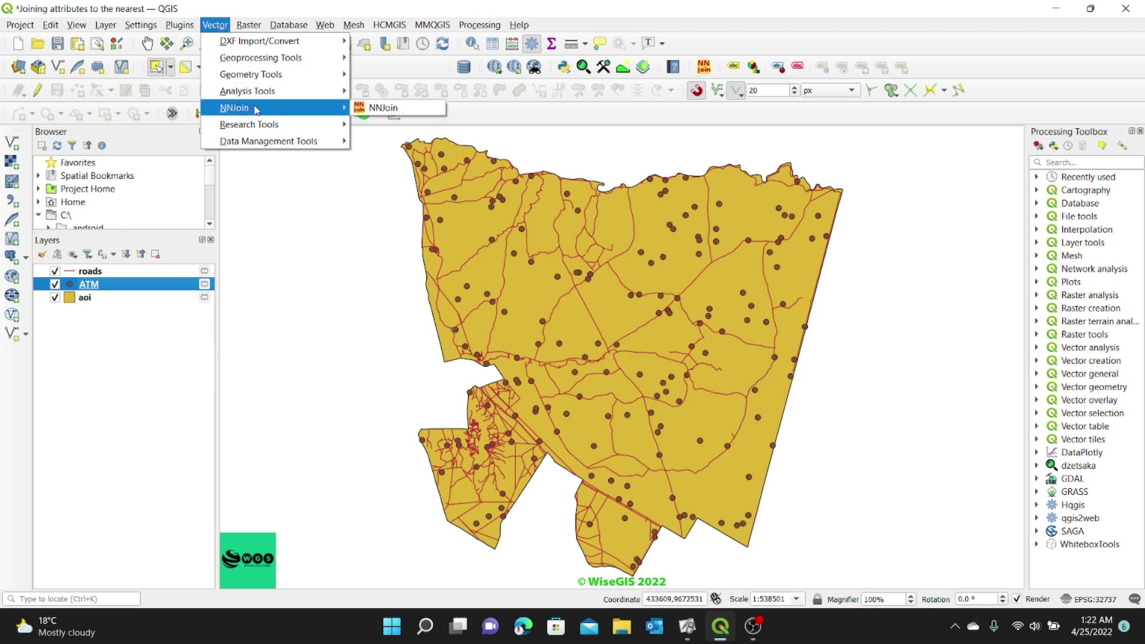
{"action": "left_click", "coordinate": [410, 111]}
{"action": "left_click_drag", "start_coordinate": [892, 156], "coordinate": [994, 156]}
{"action": "left_click_drag", "start_coordinate": [565, 86], "coordinate": [582, 117]}
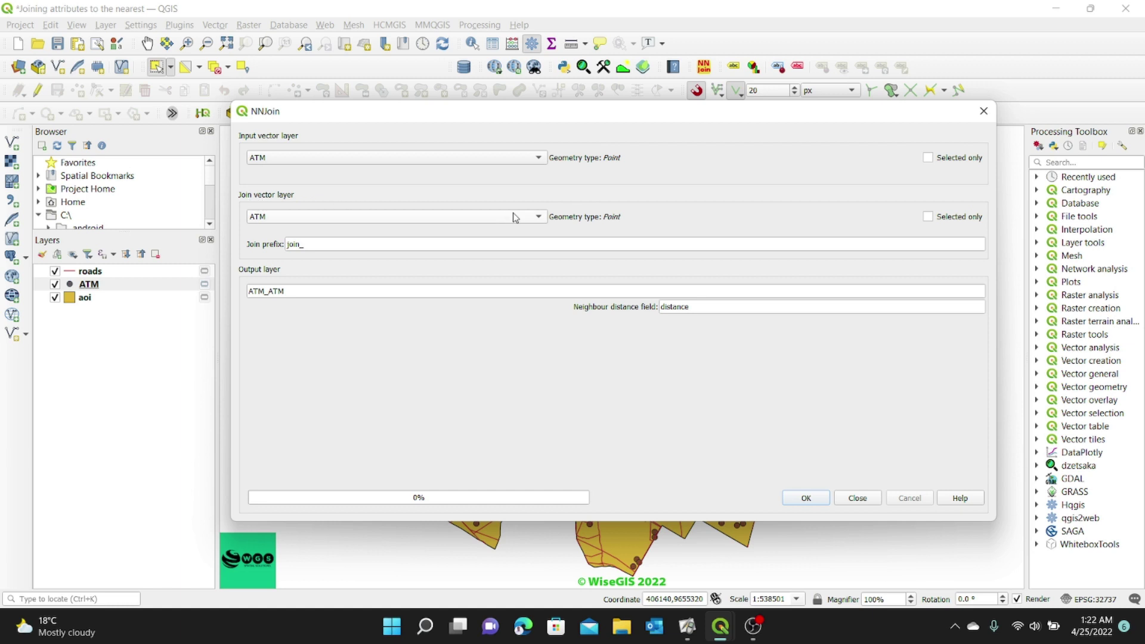
{"action": "left_click", "coordinate": [539, 217]}
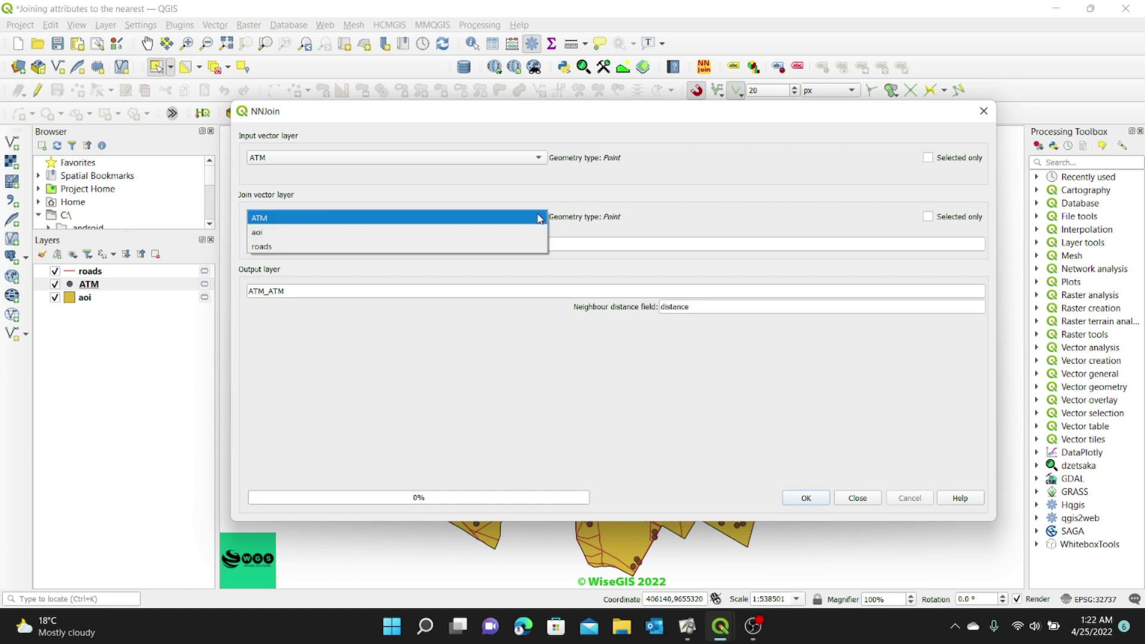
{"action": "left_click", "coordinate": [269, 247]}
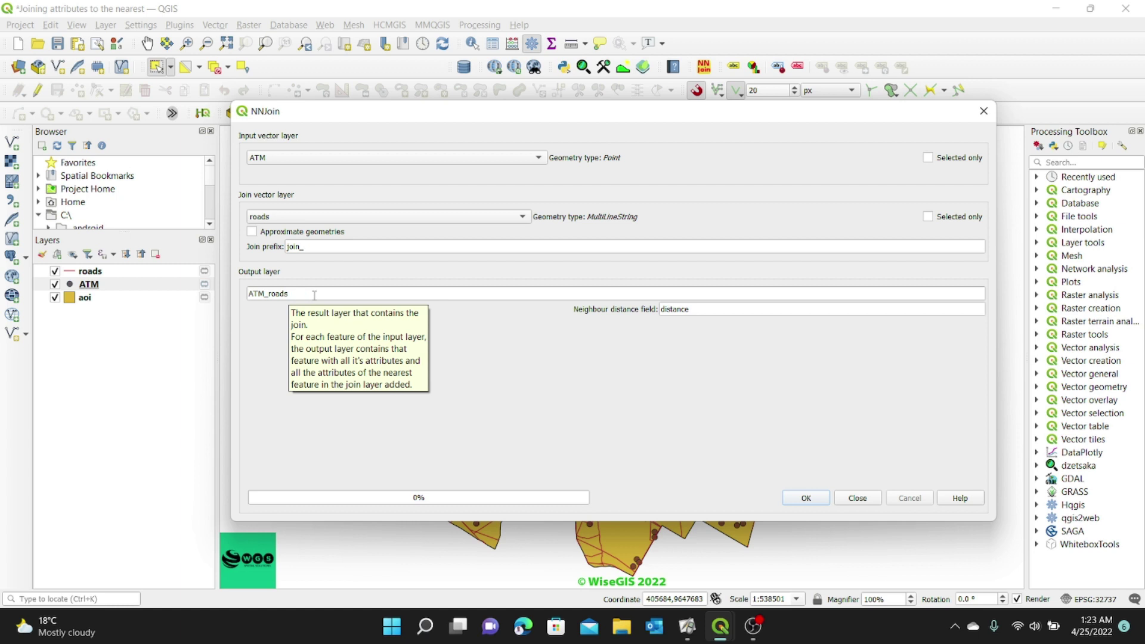
Name the join's output layer ATM_roads WITH Distance, run the join and close the tool
{"action": "left_click", "coordinate": [294, 295]}
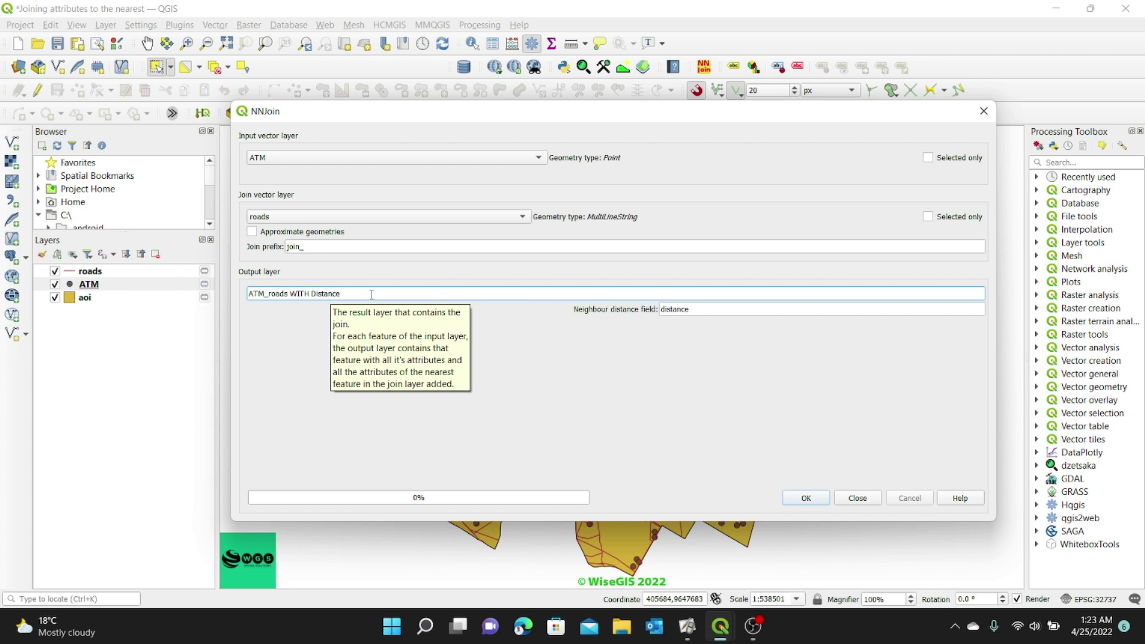
{"action": "left_click", "coordinate": [806, 499]}
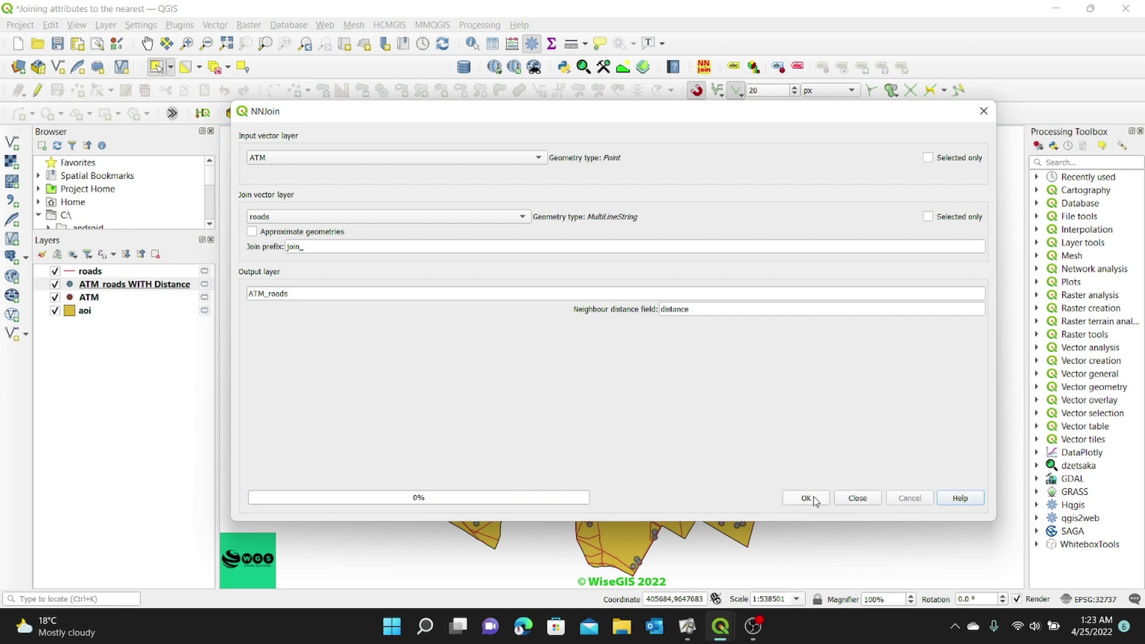
{"action": "left_click", "coordinate": [856, 500]}
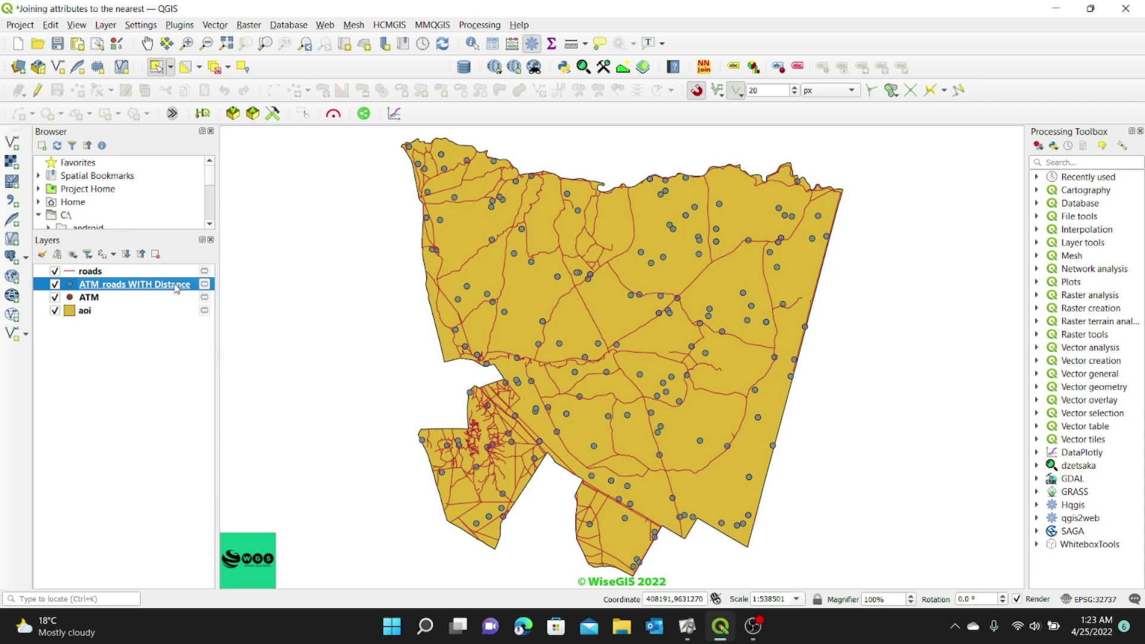
Examine the distance values in the attribute table of ATM_roads WITH Distance, widening the column to show them in full
{"action": "right_click", "coordinate": [115, 286]}
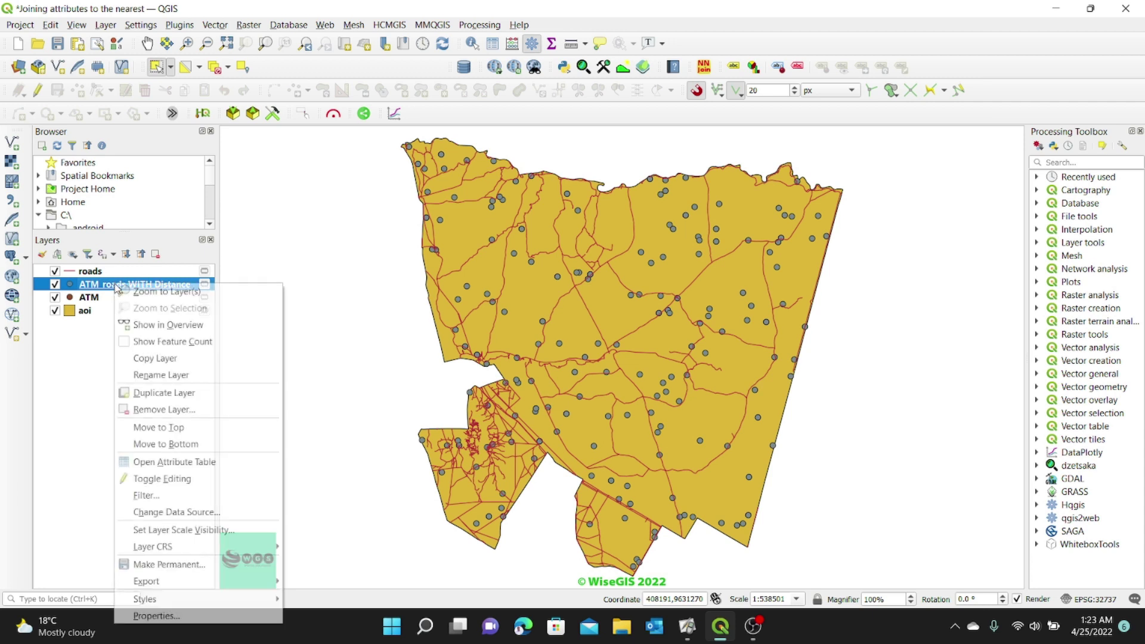
{"action": "left_click", "coordinate": [186, 462]}
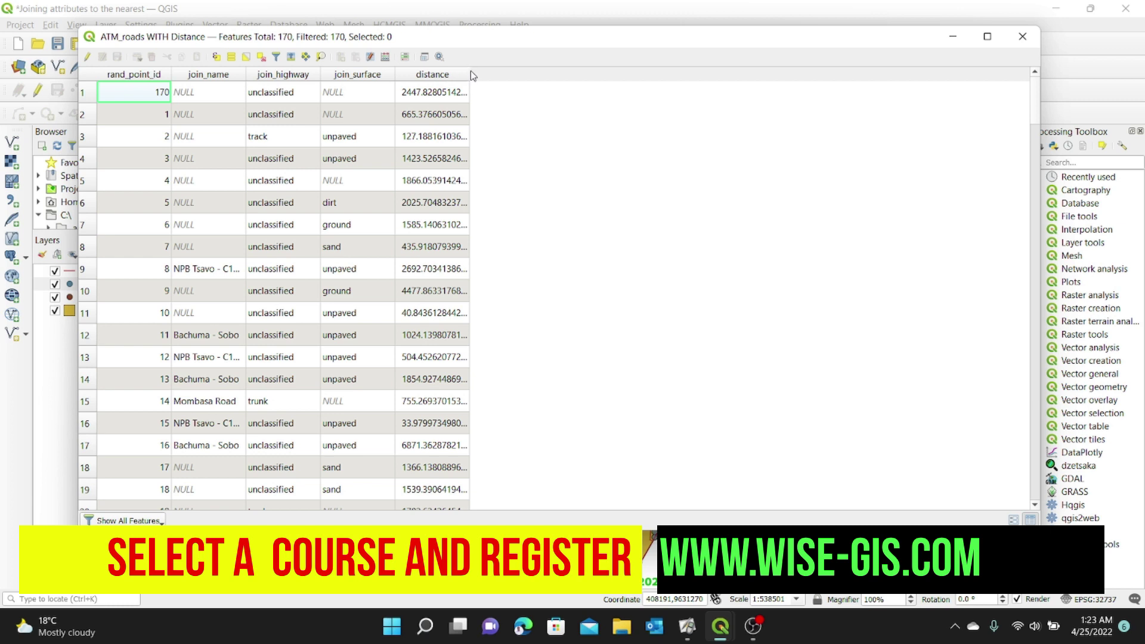
{"action": "left_click_drag", "start_coordinate": [470, 70], "coordinate": [505, 69]}
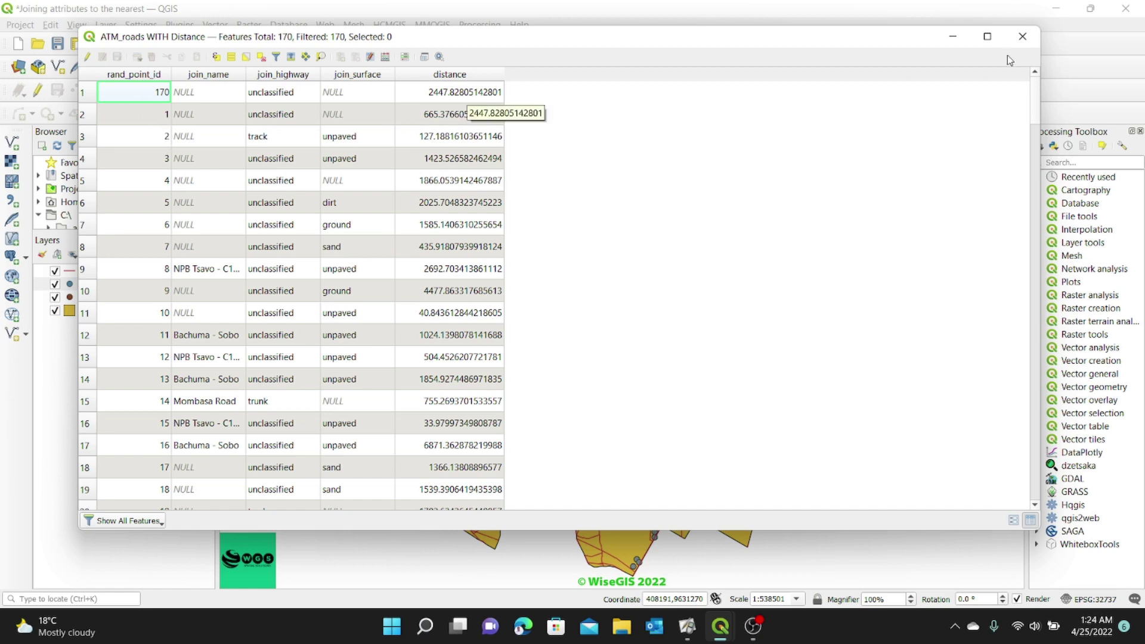
{"action": "left_click", "coordinate": [1020, 38]}
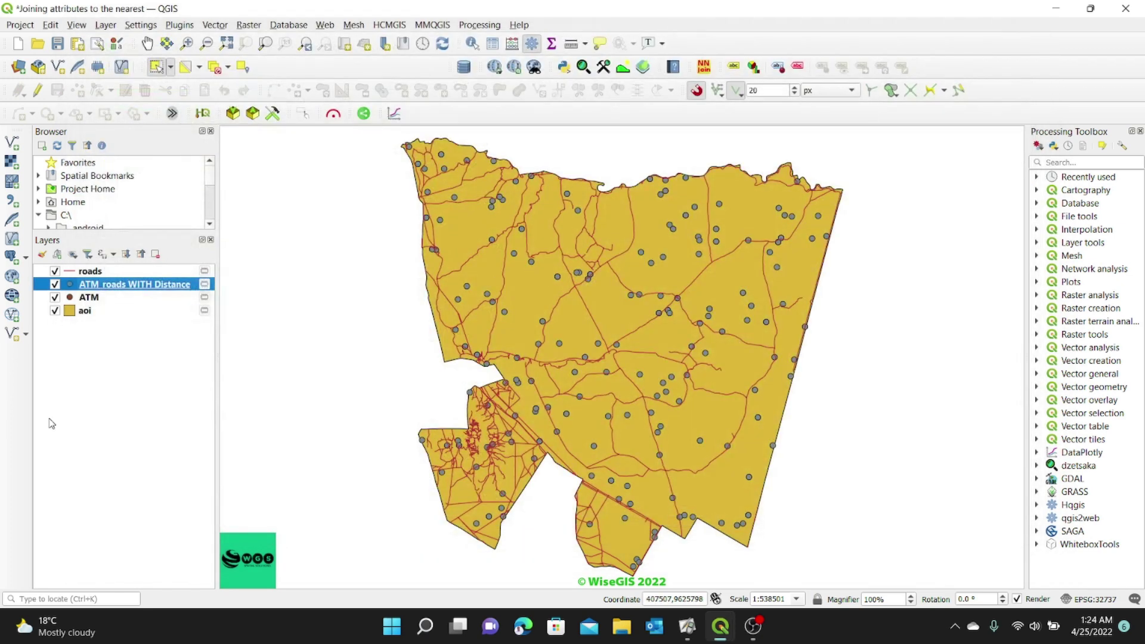
Turn on single labels for the ATM_roads WITH Distance layer in its layer properties
{"action": "right_click", "coordinate": [99, 288]}
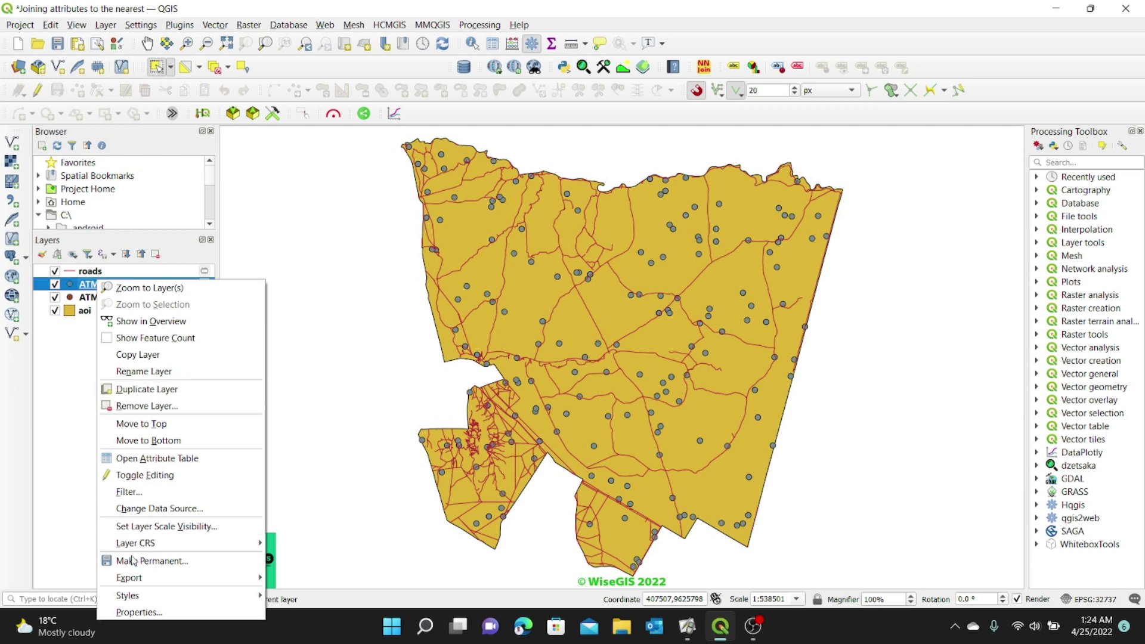
{"action": "left_click", "coordinate": [155, 612]}
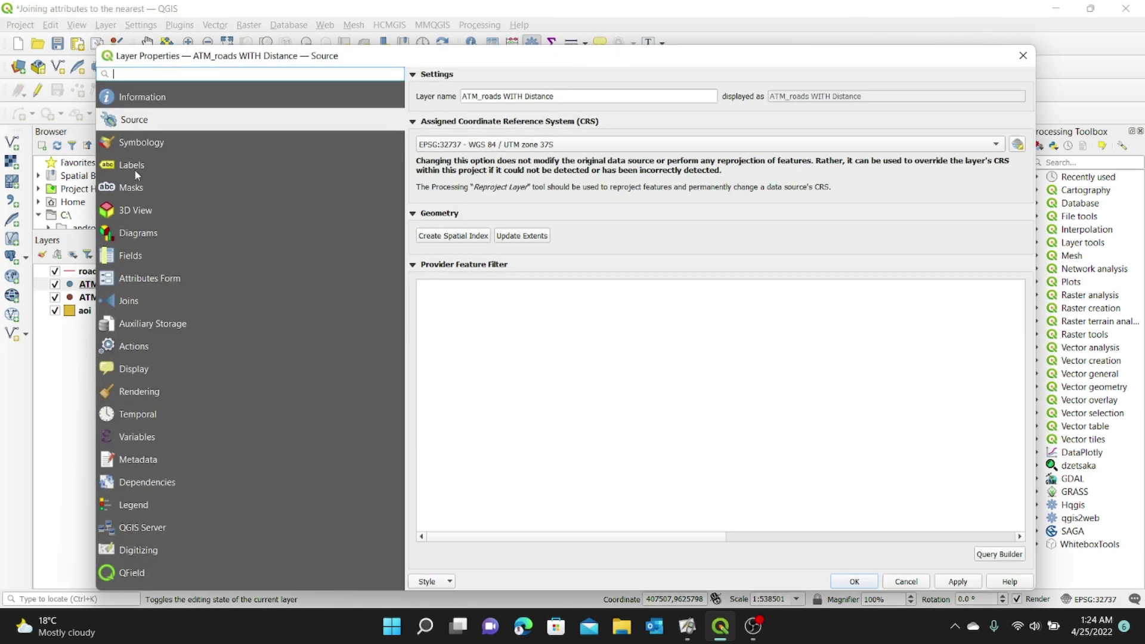
{"action": "left_click", "coordinate": [136, 173]}
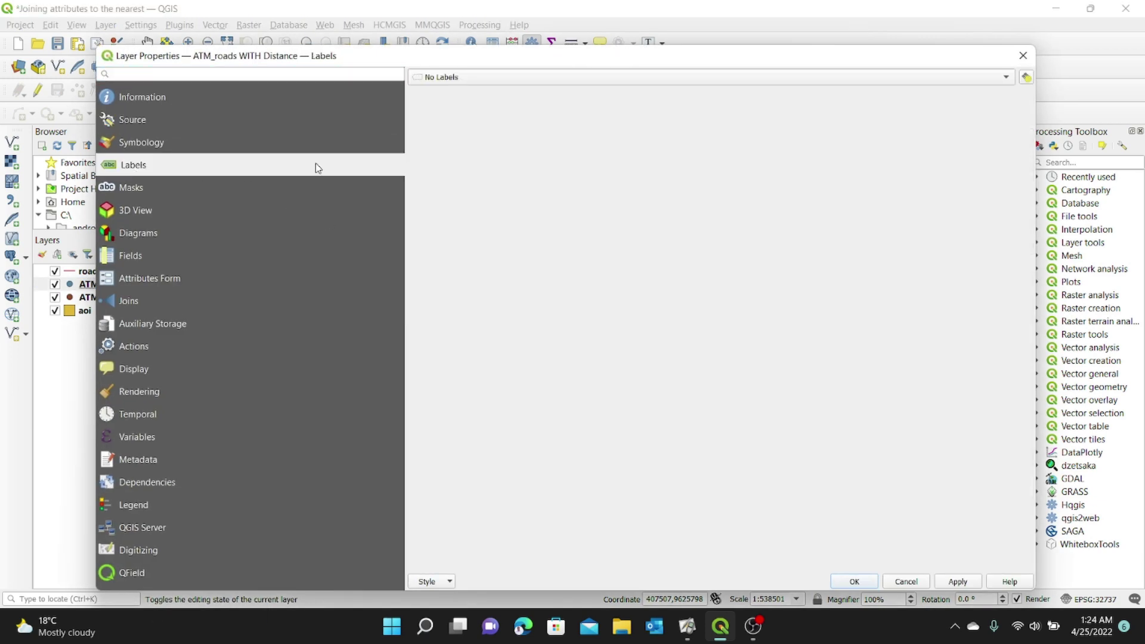
{"action": "left_click", "coordinate": [1006, 81]}
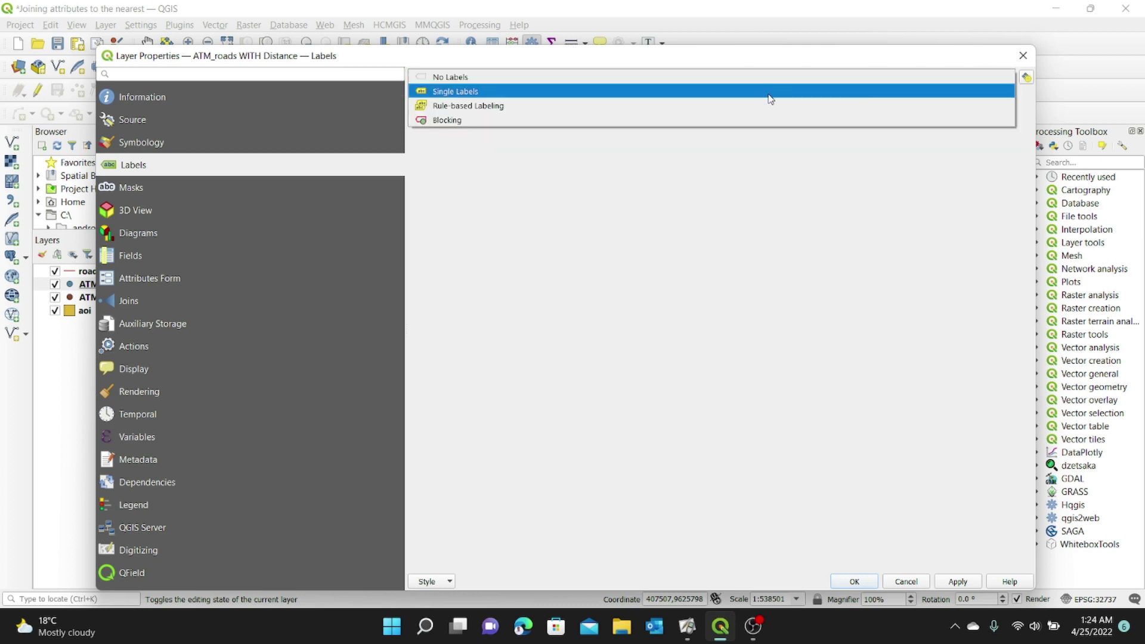
{"action": "left_click", "coordinate": [477, 92]}
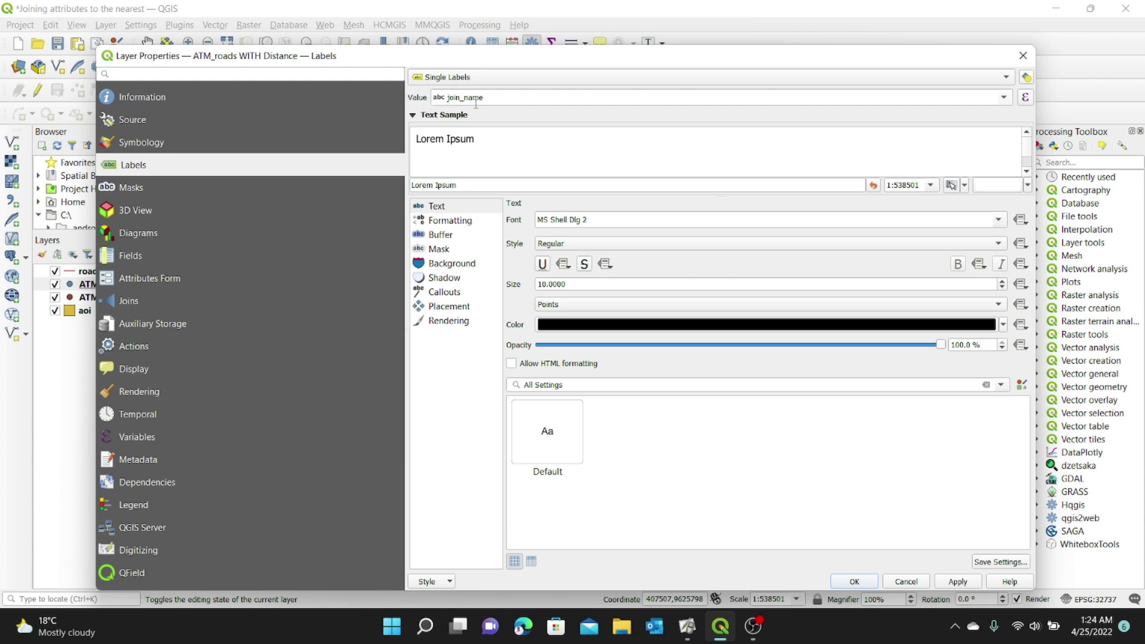
Open the label value's expression dialog, clear the join_name expression and enlarge the dialog
{"action": "left_click", "coordinate": [1025, 99]}
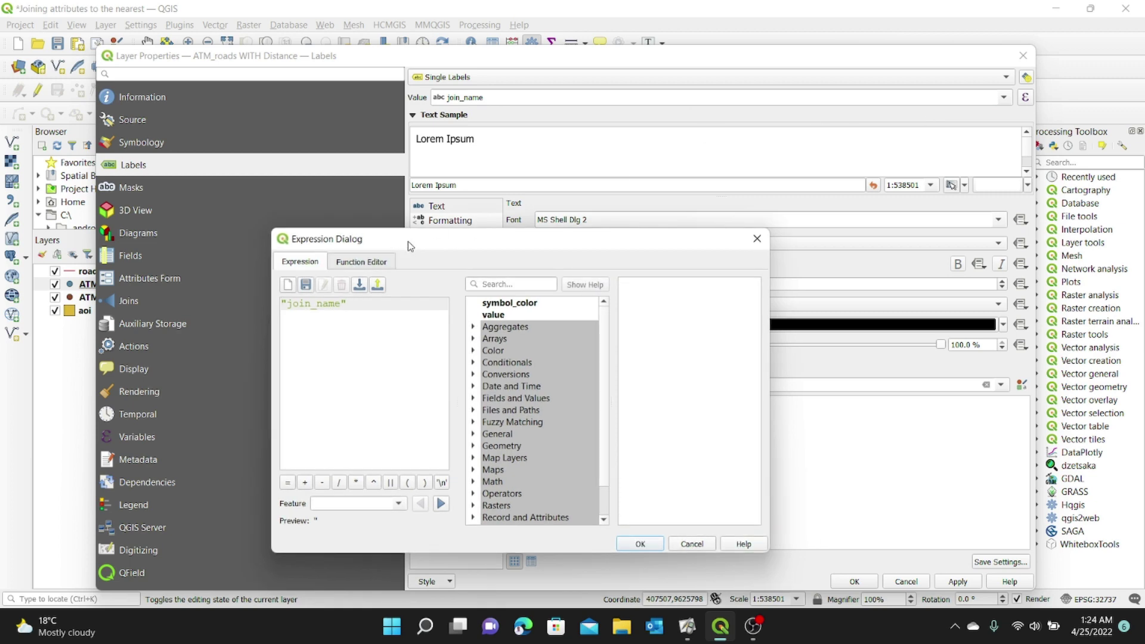
{"action": "left_click_drag", "start_coordinate": [439, 243], "coordinate": [464, 152]}
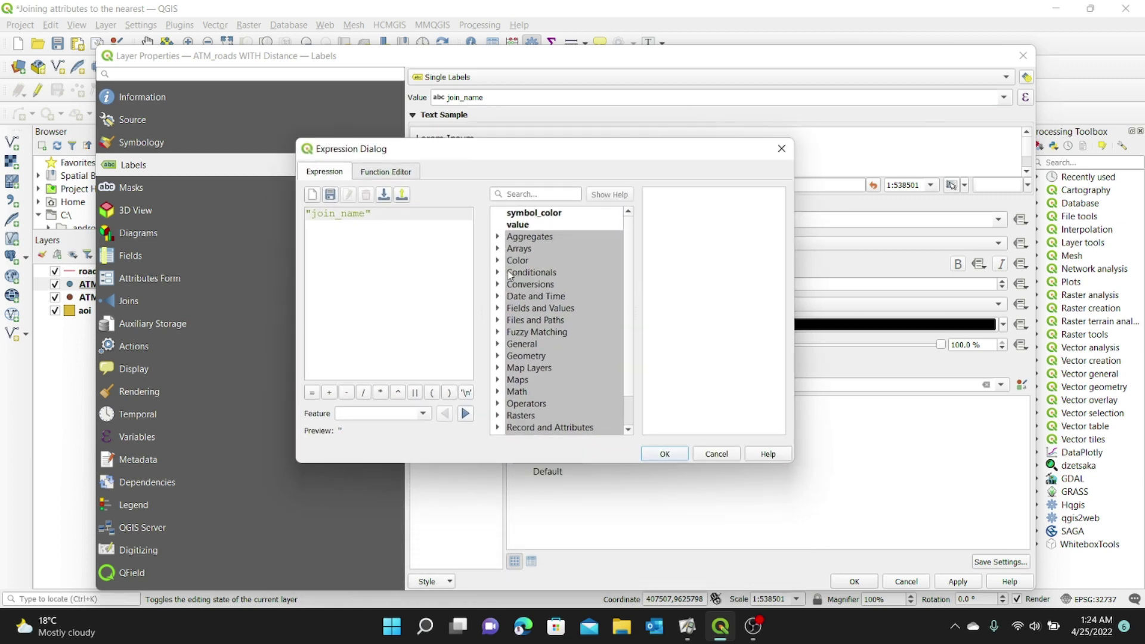
{"action": "left_click_drag", "start_coordinate": [392, 222], "coordinate": [258, 215]}
{"action": "key", "text": "Delete"}
{"action": "left_click_drag", "start_coordinate": [794, 251], "coordinate": [995, 257]}
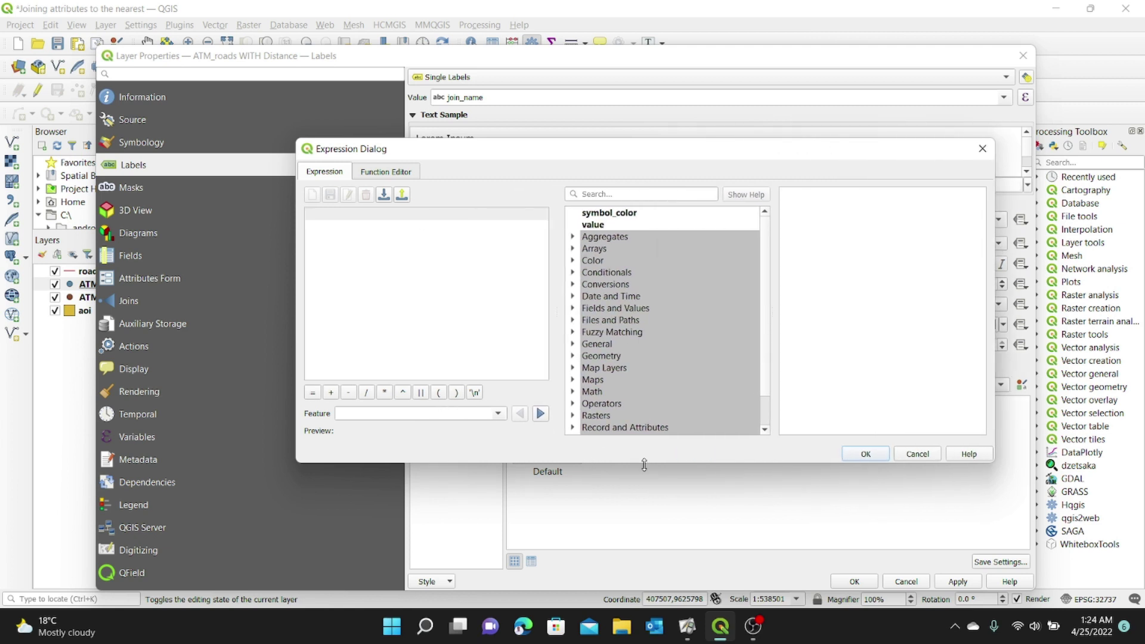
{"action": "left_click_drag", "start_coordinate": [644, 465], "coordinate": [637, 555]}
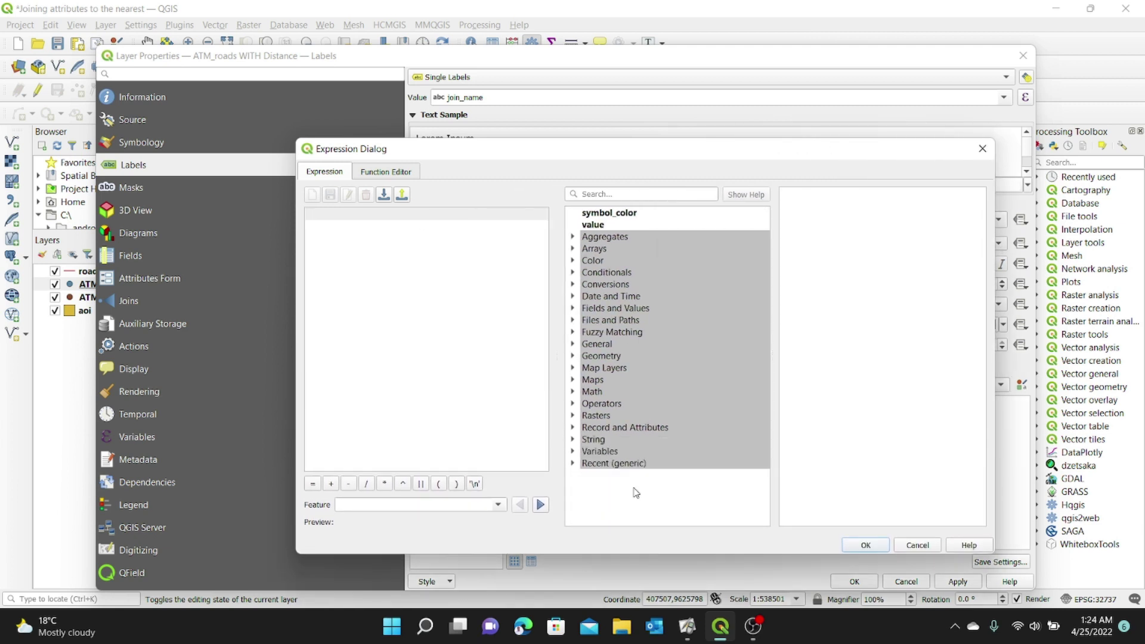
Build the label expression "rand_point_id" || '\n' || "distance" from the layer's fields and accept it
{"action": "left_click", "coordinate": [574, 309]}
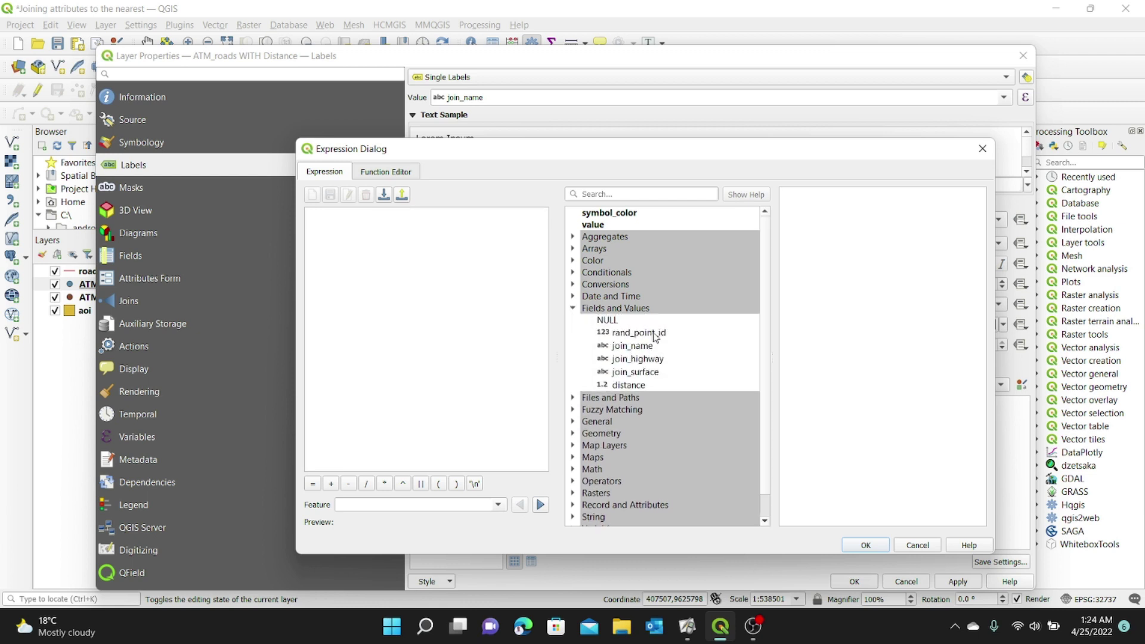
{"action": "double_click", "coordinate": [631, 333]}
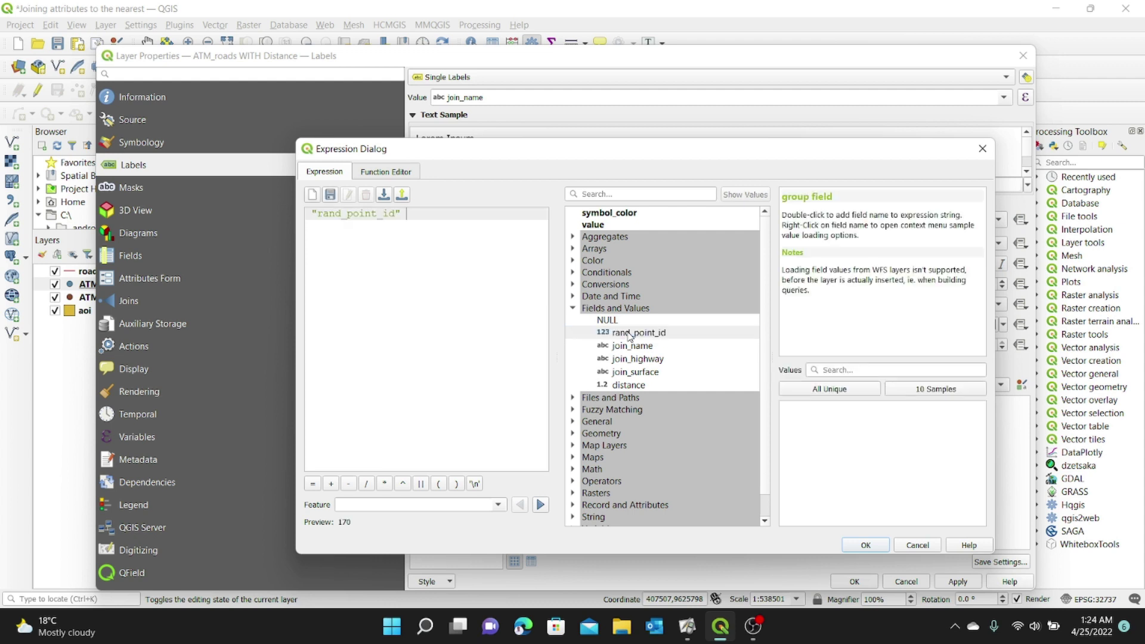
{"action": "left_click", "coordinate": [422, 485]}
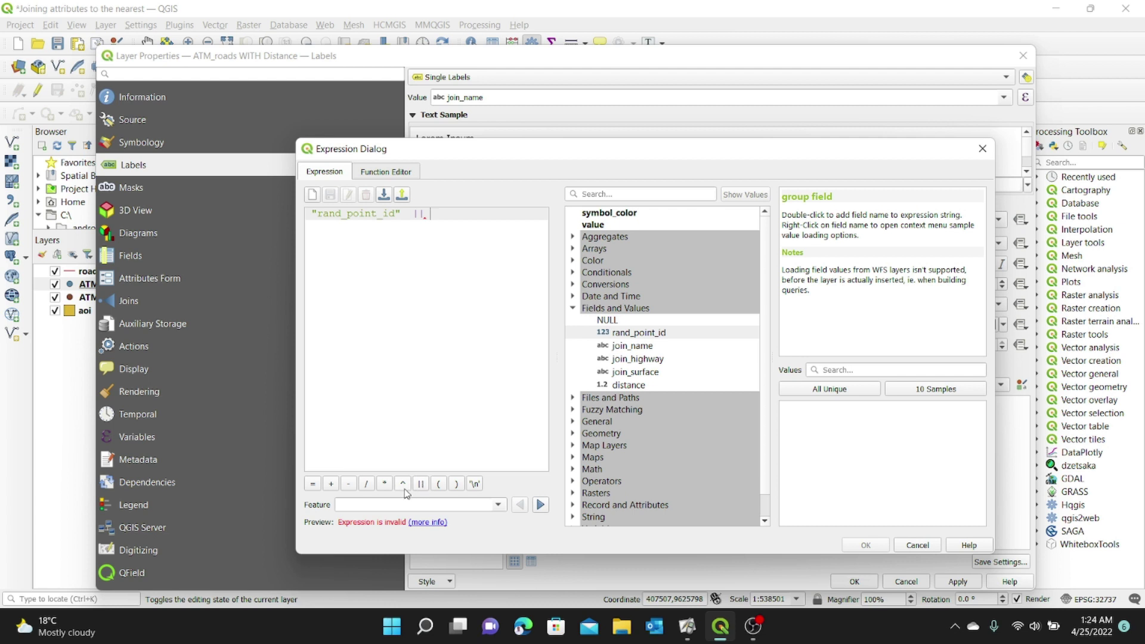
{"action": "left_click", "coordinate": [476, 485]}
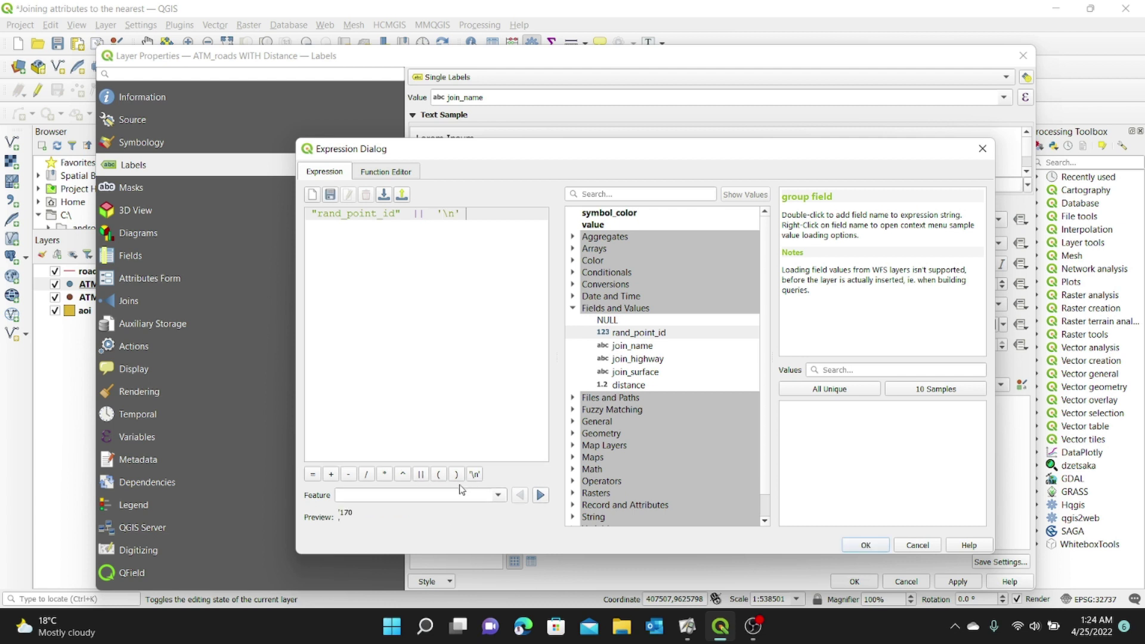
{"action": "left_click", "coordinate": [422, 475]}
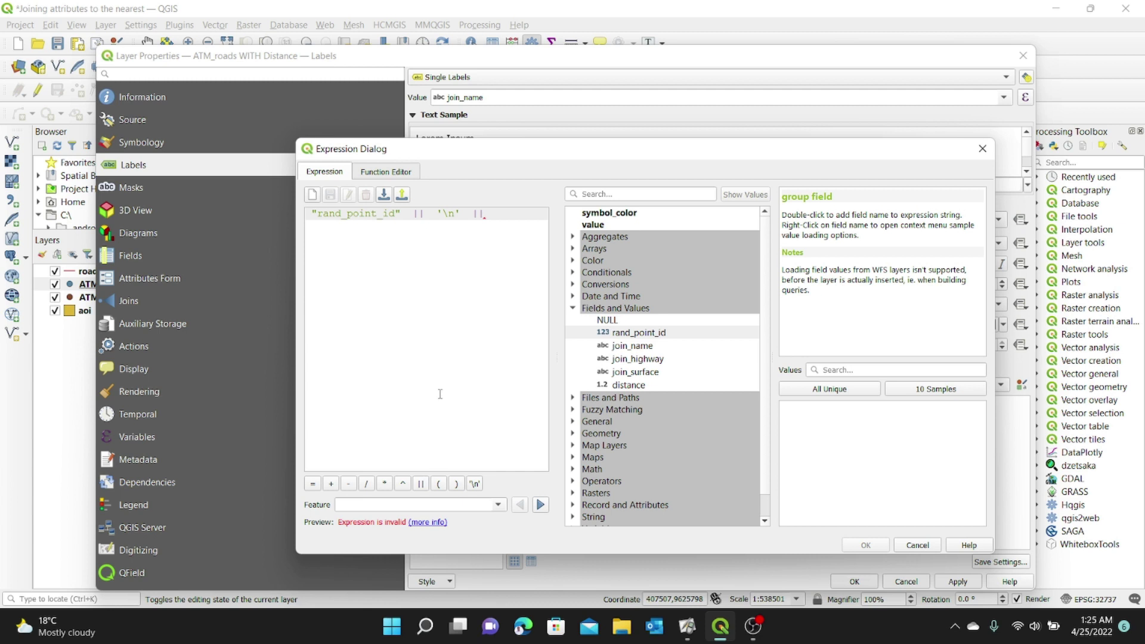
{"action": "double_click", "coordinate": [629, 385]}
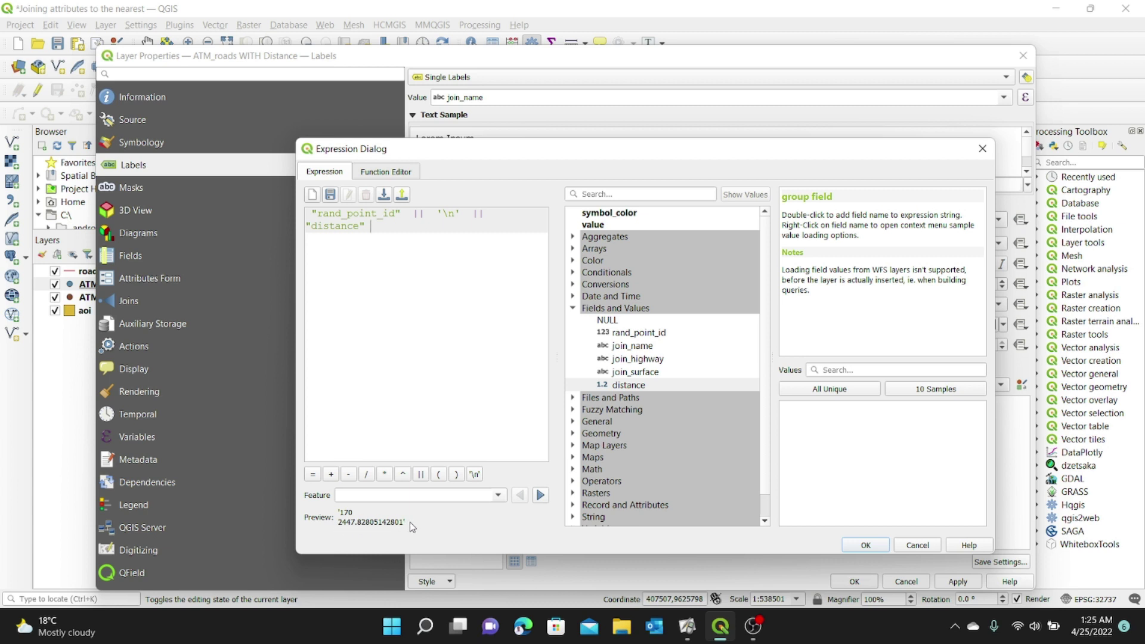
{"action": "left_click", "coordinate": [866, 545]}
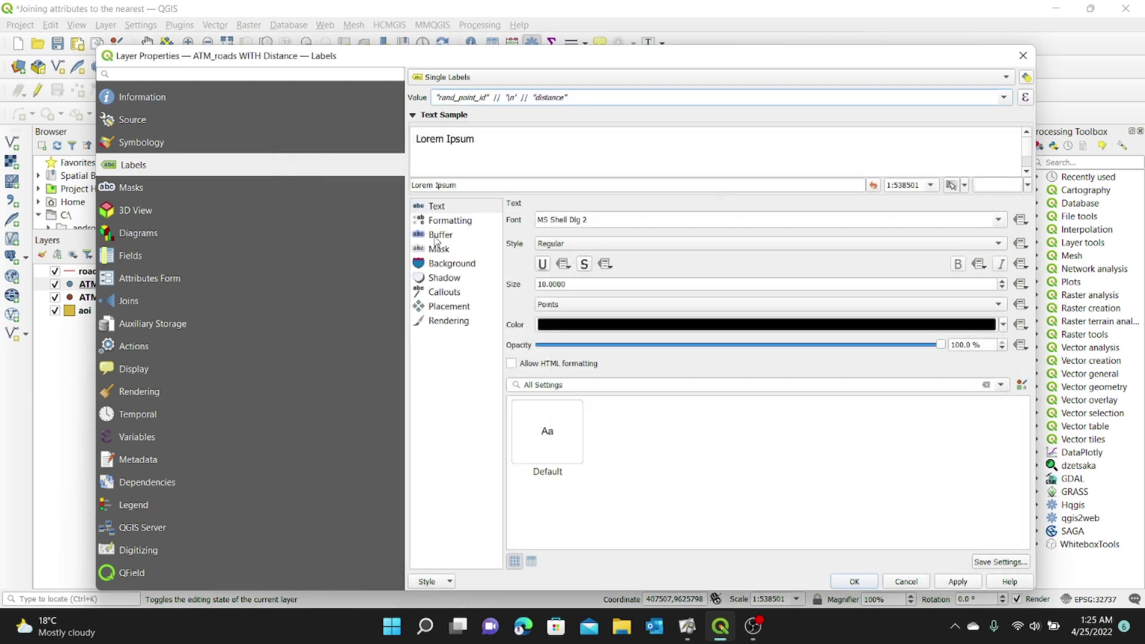
Enable a text buffer around the labels and apply the layer properties
{"action": "left_click", "coordinate": [454, 235]}
{"action": "left_click", "coordinate": [519, 222]}
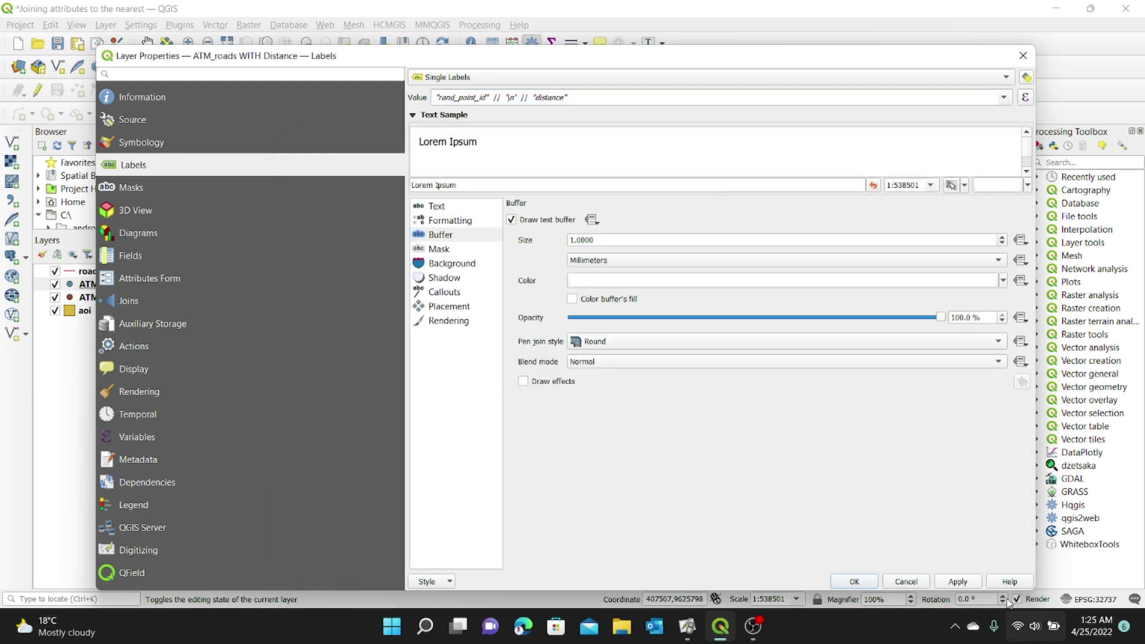
{"action": "left_click", "coordinate": [855, 582]}
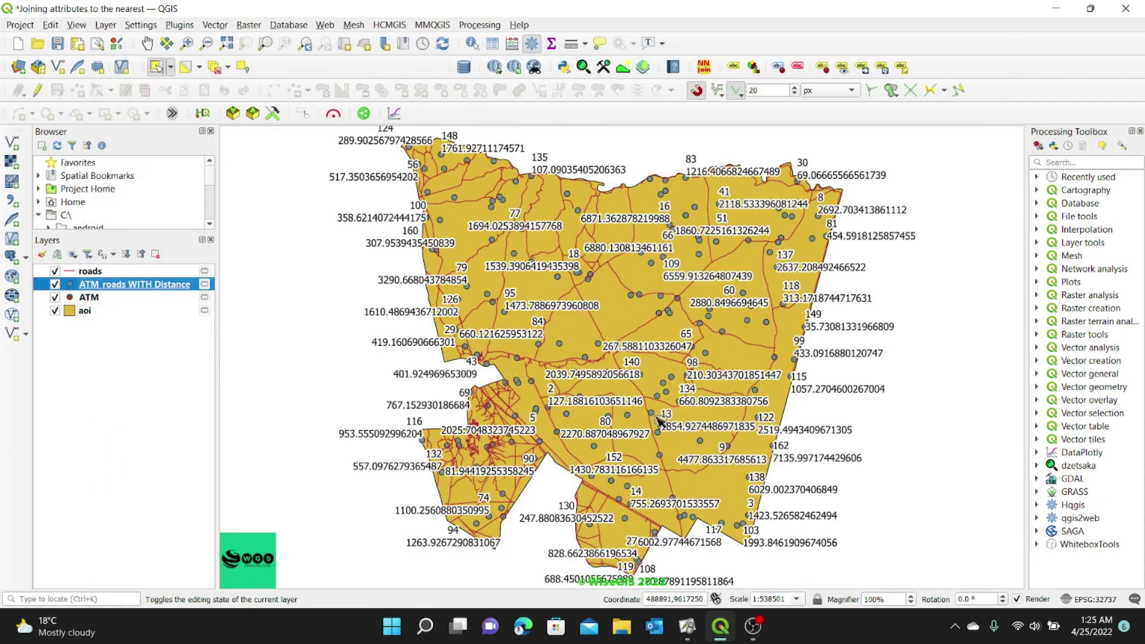
Measure the distance from the ATM point labelled 97 to the nearest road and close the measurement
{"action": "scroll", "coordinate": [512, 317], "scroll_direction": "up", "scroll_amount": 2}
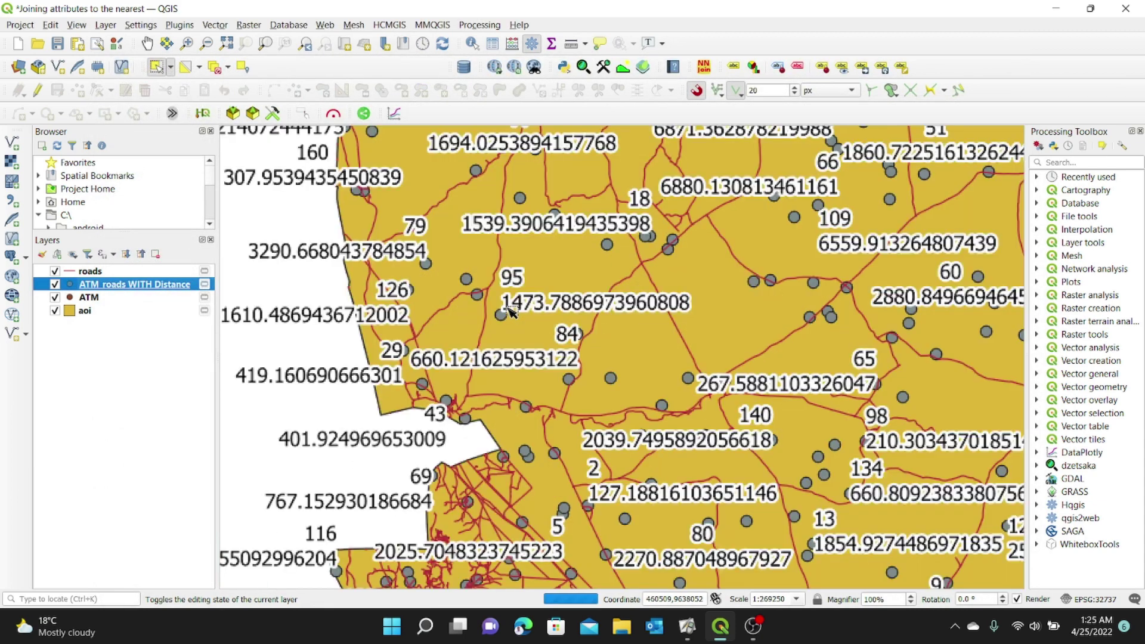
{"action": "left_click_drag", "start_coordinate": [572, 307], "coordinate": [634, 331]}
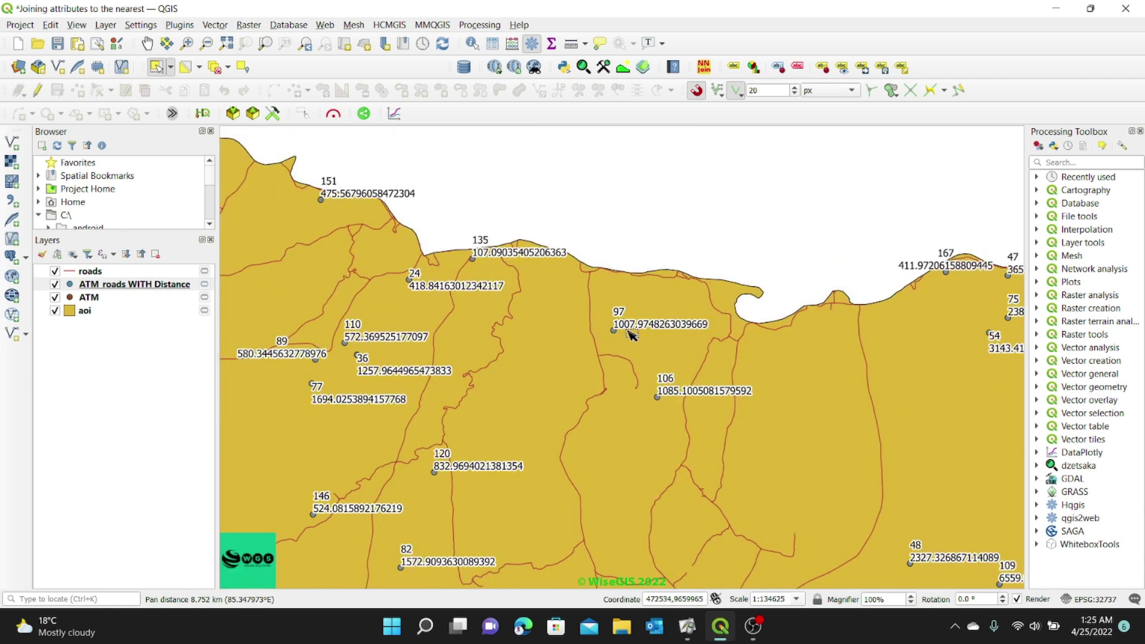
{"action": "scroll", "coordinate": [629, 330], "scroll_direction": "up", "scroll_amount": 1}
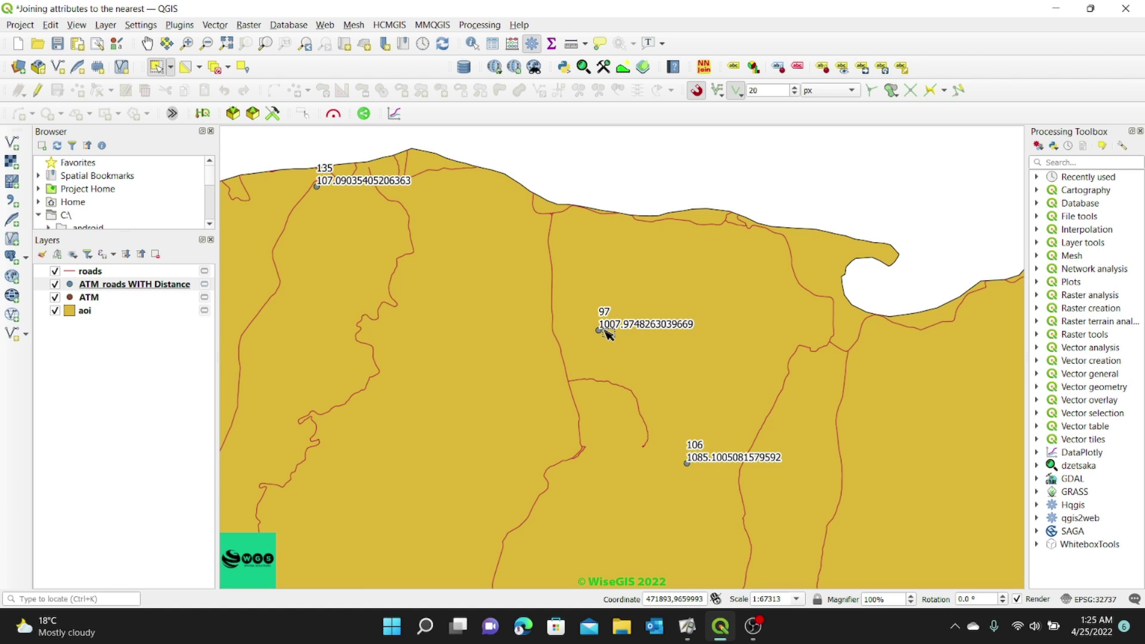
{"action": "left_click_drag", "start_coordinate": [608, 337], "coordinate": [622, 352]}
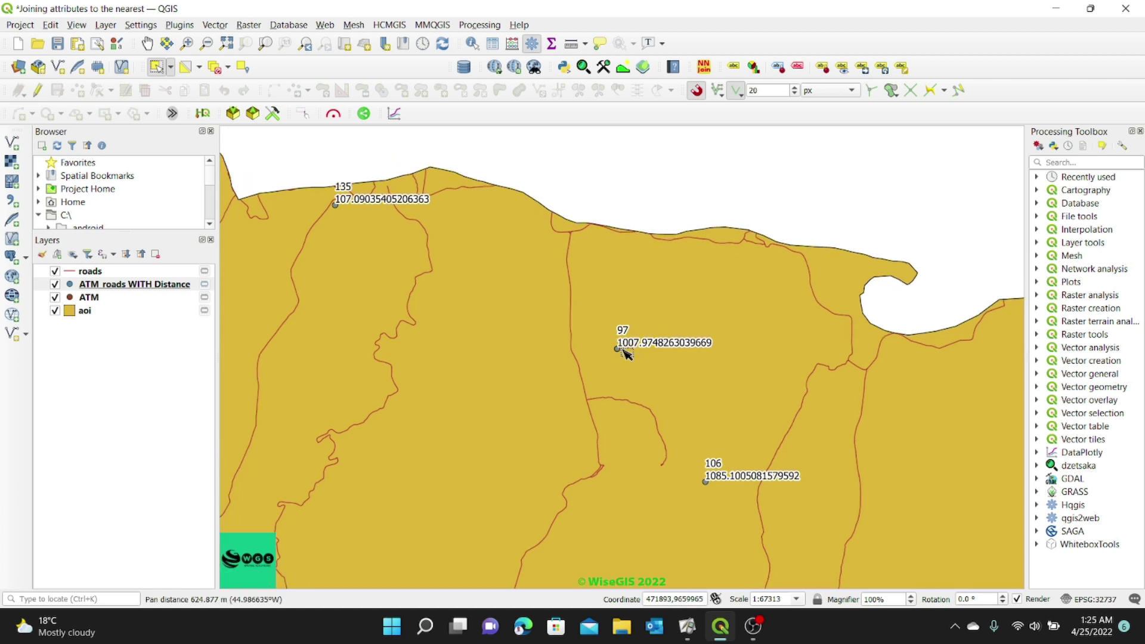
{"action": "scroll", "coordinate": [629, 354], "scroll_direction": "up", "scroll_amount": 1}
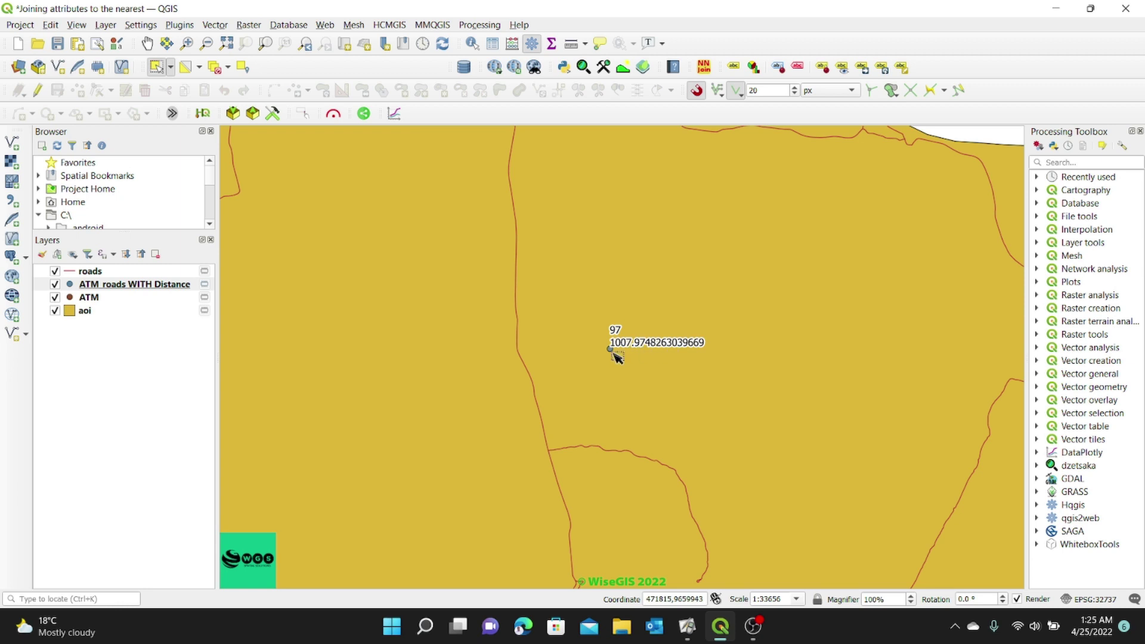
{"action": "scroll", "coordinate": [644, 354], "scroll_direction": "up", "scroll_amount": 1}
{"action": "left_click_drag", "start_coordinate": [596, 353], "coordinate": [669, 339]}
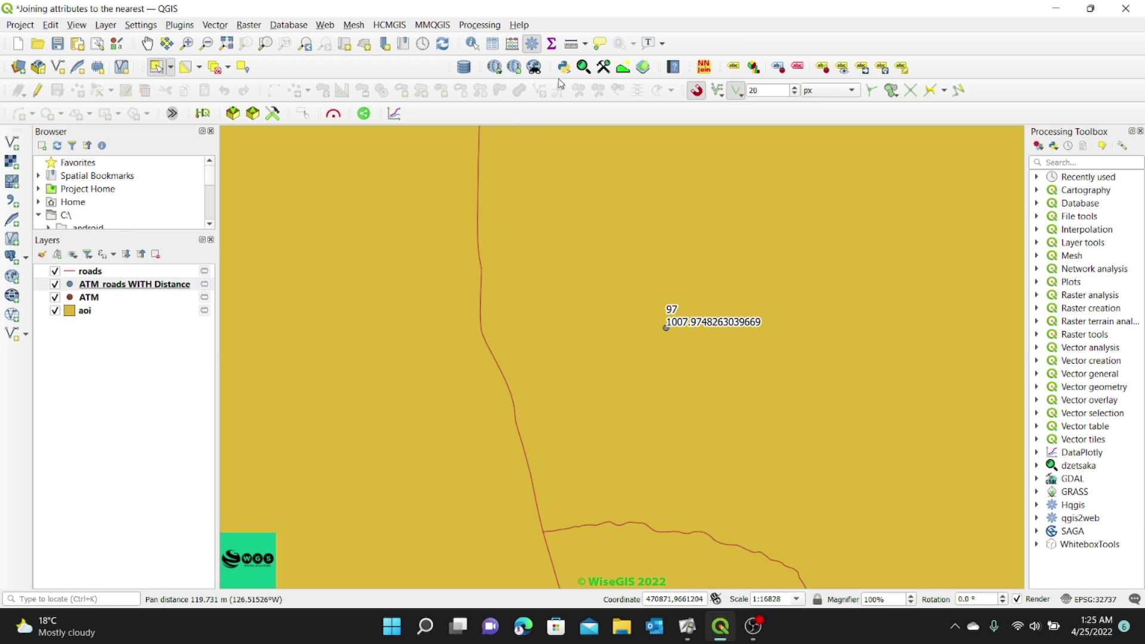
{"action": "left_click", "coordinate": [571, 45]}
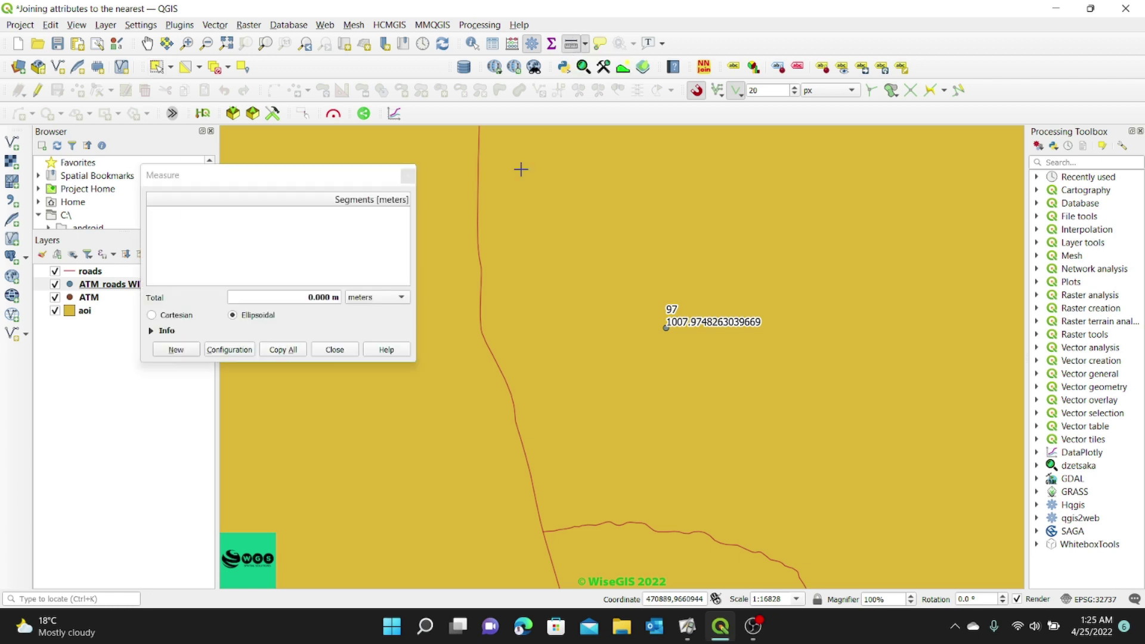
{"action": "left_click_drag", "start_coordinate": [317, 179], "coordinate": [269, 228]}
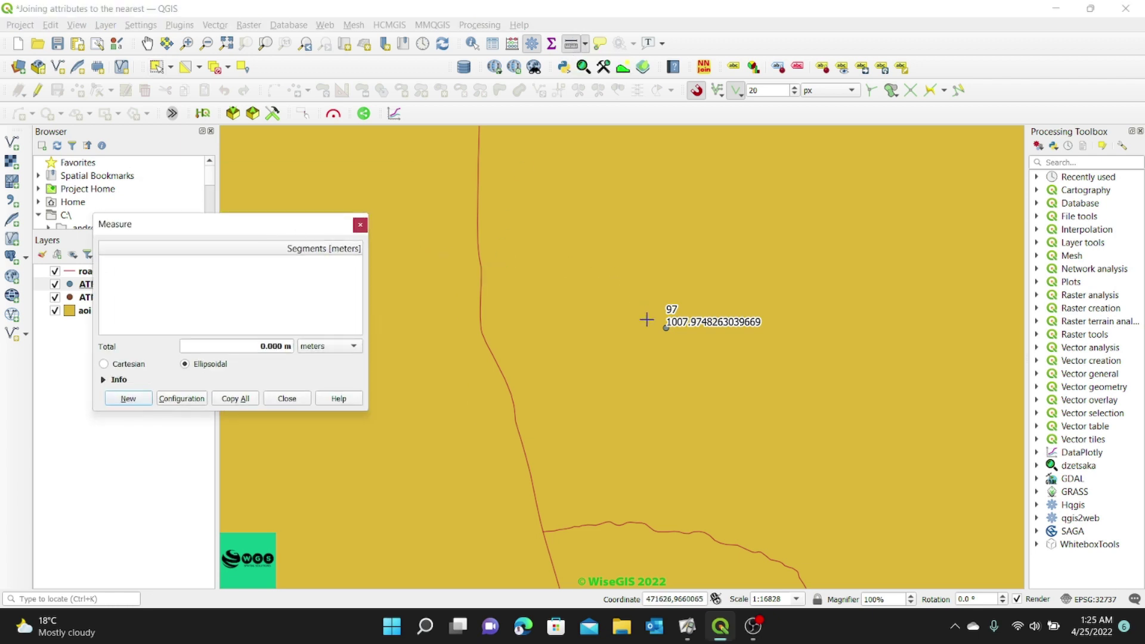
{"action": "left_click", "coordinate": [667, 327]}
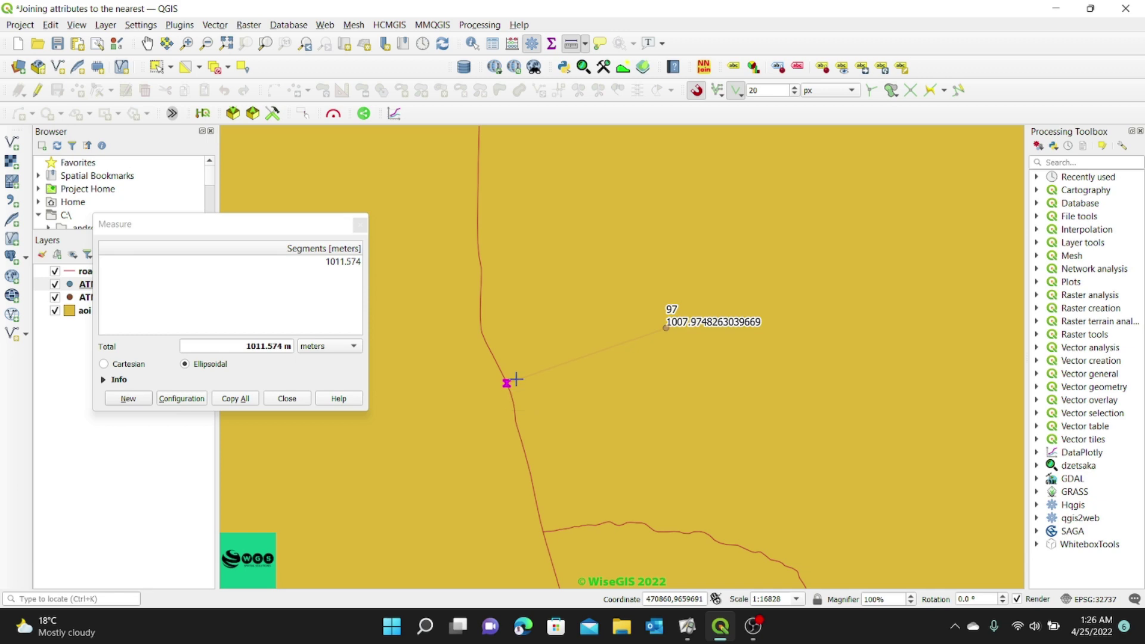
{"action": "left_click", "coordinate": [359, 225]}
Measure from the ATM point labelled 120 to check its distance to the nearest road, and close the measurement
{"action": "scroll", "coordinate": [584, 287], "scroll_direction": "down", "scroll_amount": 2}
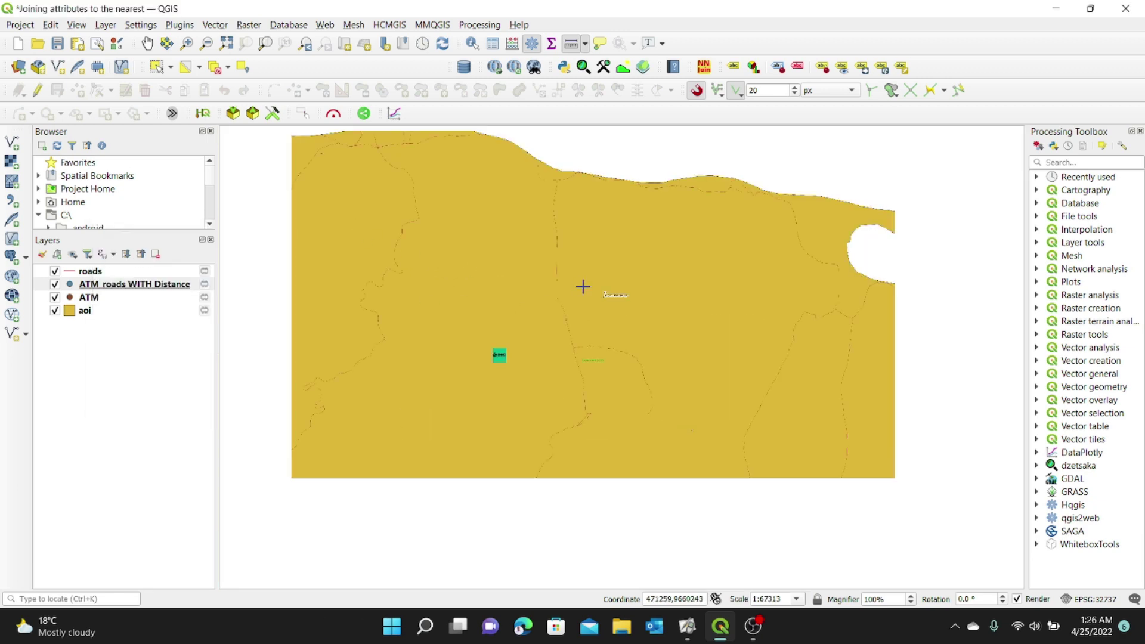
{"action": "left_click_drag", "start_coordinate": [605, 316], "coordinate": [734, 212]}
{"action": "left_click_drag", "start_coordinate": [767, 307], "coordinate": [578, 282]}
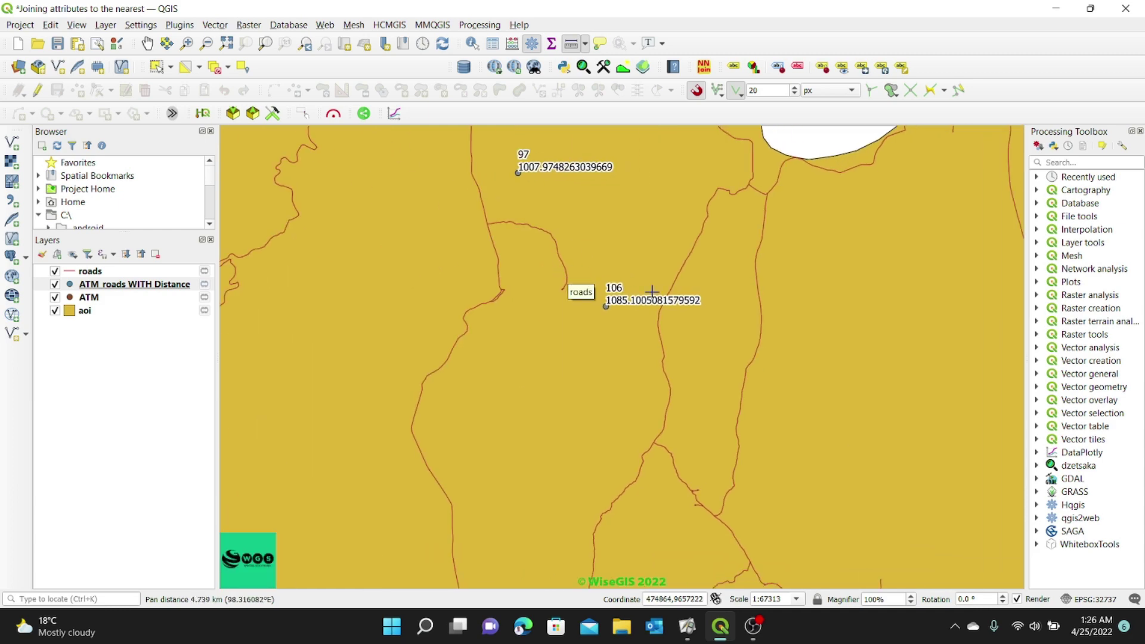
{"action": "left_click_drag", "start_coordinate": [570, 352], "coordinate": [808, 202]}
{"action": "left_click_drag", "start_coordinate": [451, 315], "coordinate": [630, 307]}
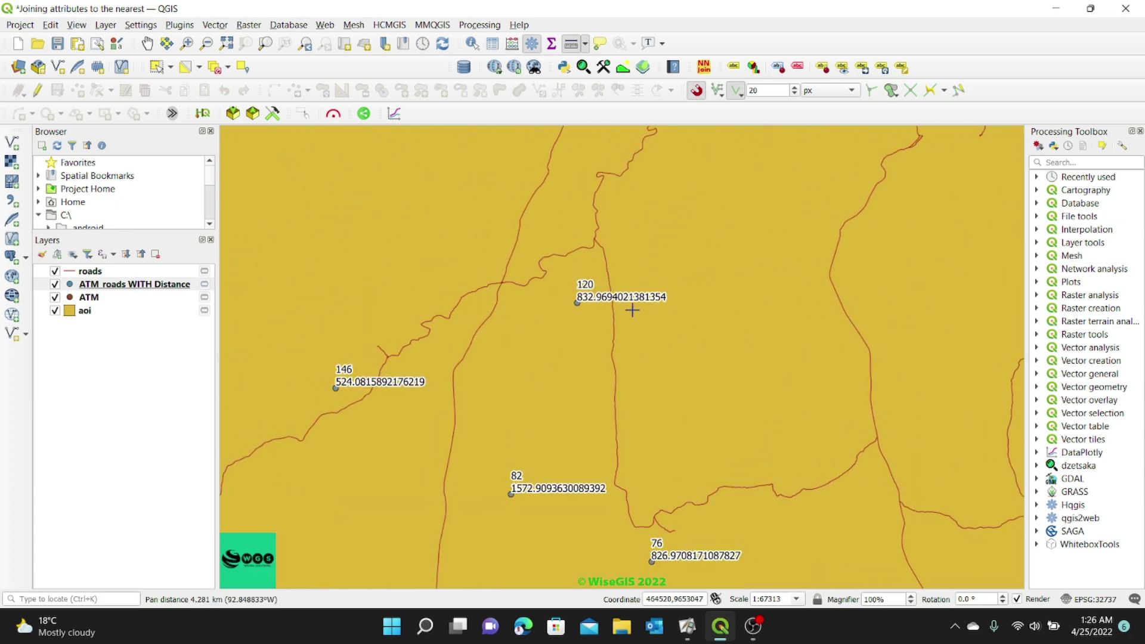
{"action": "scroll", "coordinate": [599, 296], "scroll_direction": "up", "scroll_amount": 1}
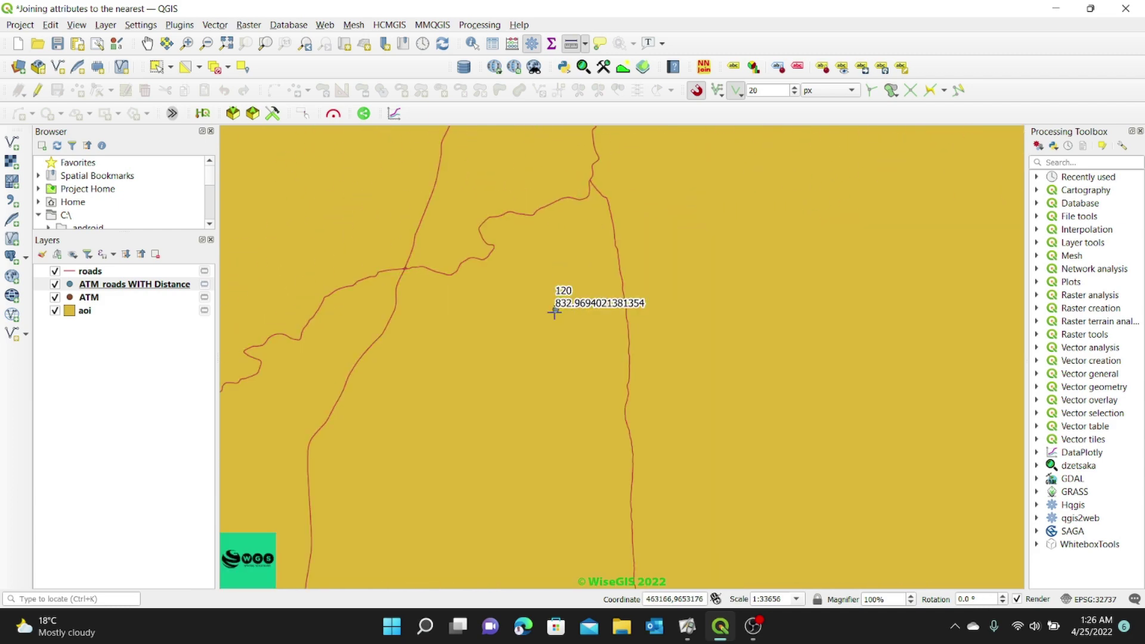
{"action": "scroll", "coordinate": [627, 311], "scroll_direction": "up", "scroll_amount": 2}
{"action": "left_click_drag", "start_coordinate": [396, 320], "coordinate": [536, 346]}
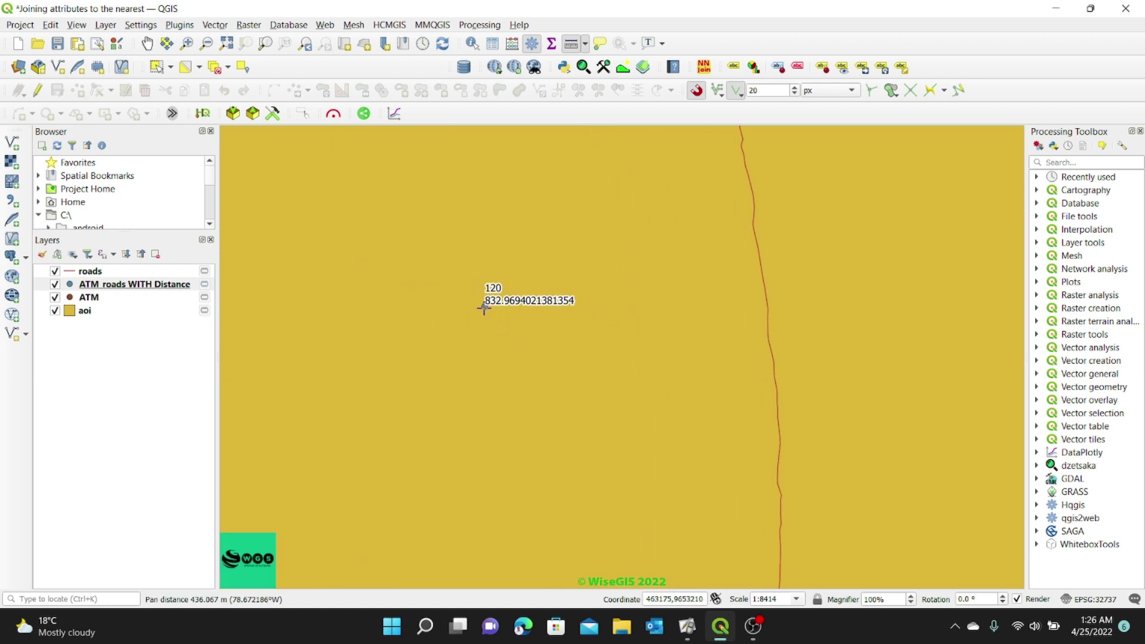
{"action": "left_click", "coordinate": [484, 307]}
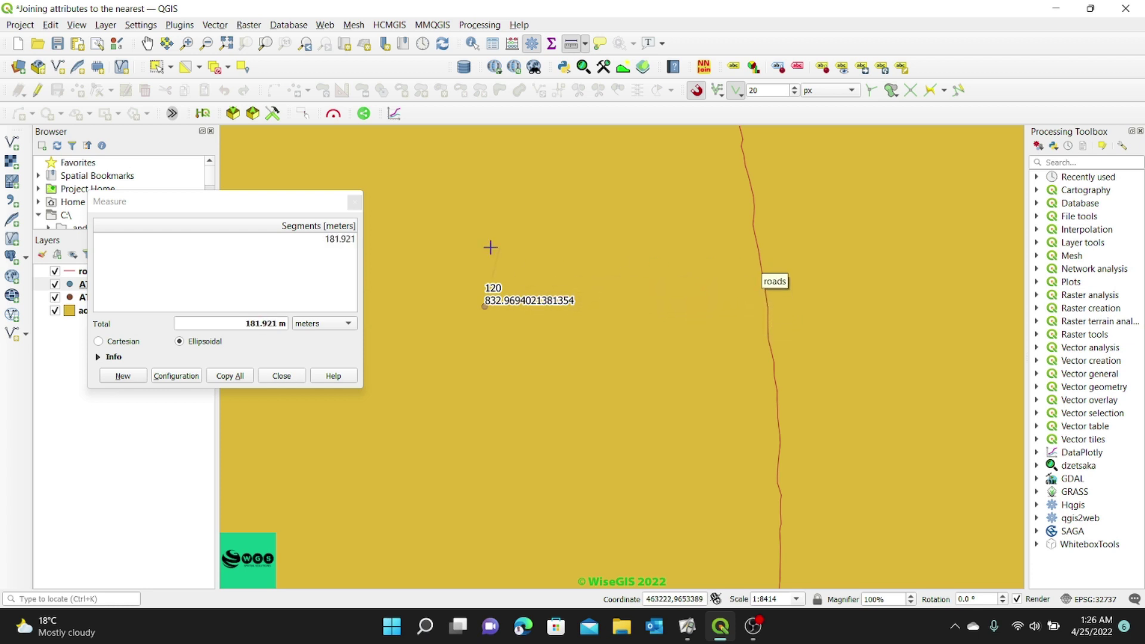
{"action": "left_click", "coordinate": [355, 201]}
{"action": "scroll", "coordinate": [599, 301], "scroll_direction": "down", "scroll_amount": 4}
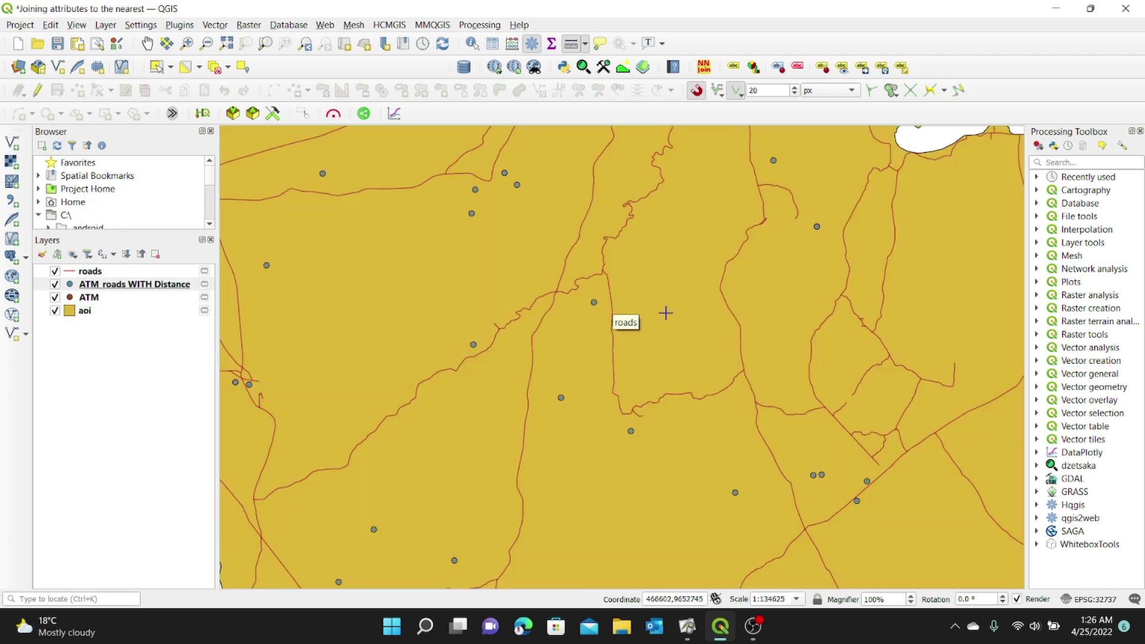
{"action": "left_click_drag", "start_coordinate": [647, 325], "coordinate": [700, 312]}
{"action": "scroll", "coordinate": [700, 308], "scroll_direction": "up", "scroll_amount": 1}
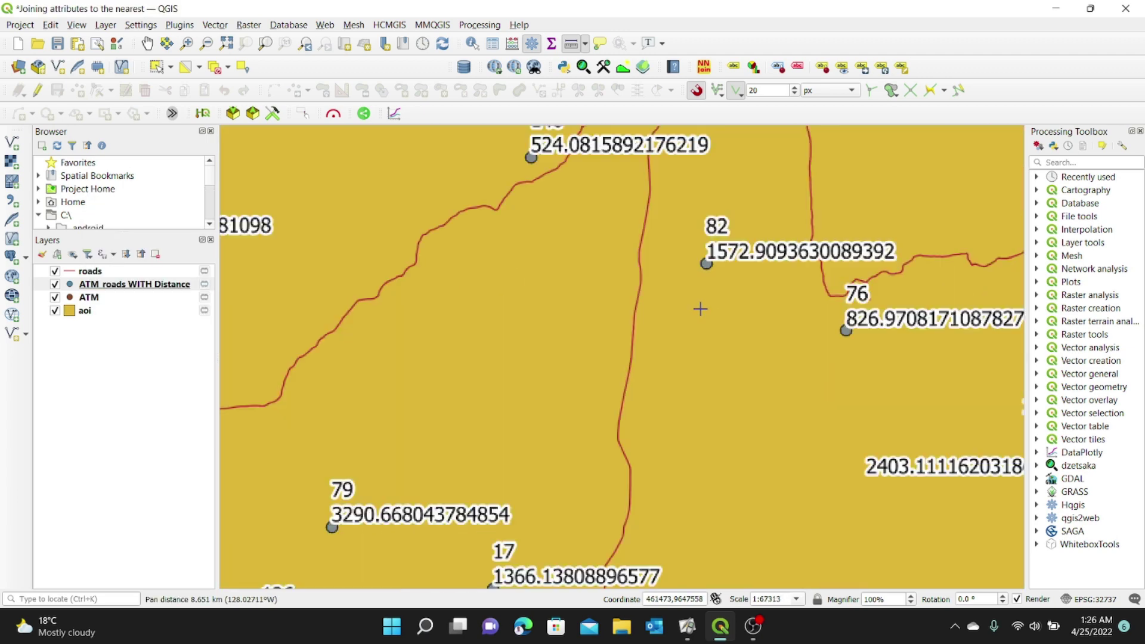
Open the attribute table of the ATM_roads WITH Distance layer and sort the records by distance in ascending order
{"action": "scroll", "coordinate": [684, 326], "scroll_direction": "down", "scroll_amount": 1}
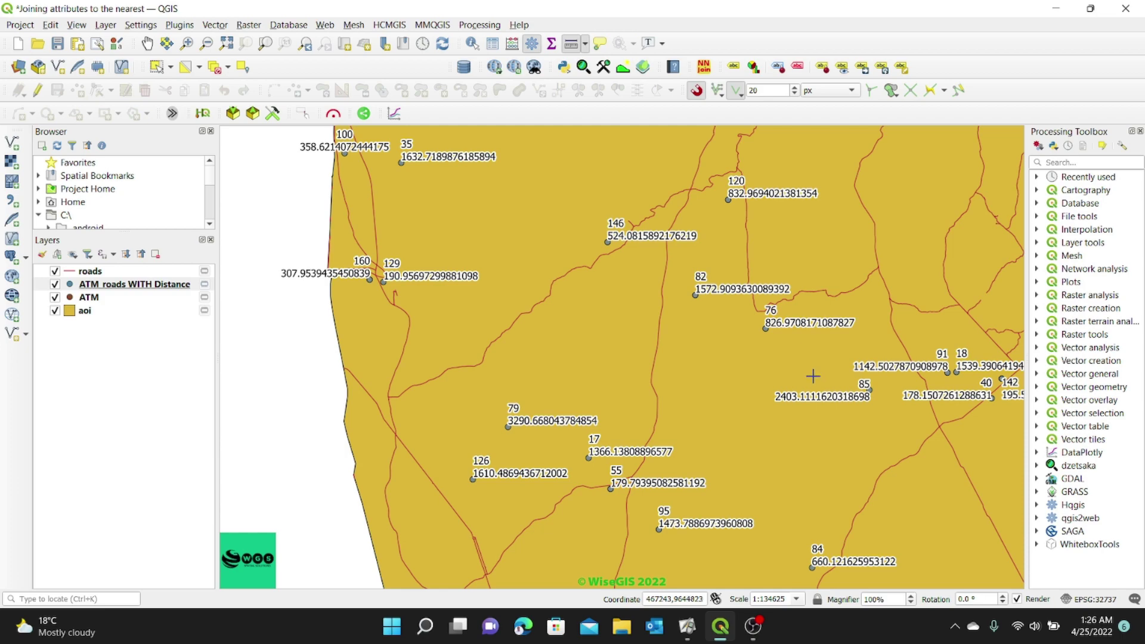
{"action": "left_click_drag", "start_coordinate": [813, 372], "coordinate": [642, 277]}
{"action": "scroll", "coordinate": [737, 307], "scroll_direction": "down", "scroll_amount": 2}
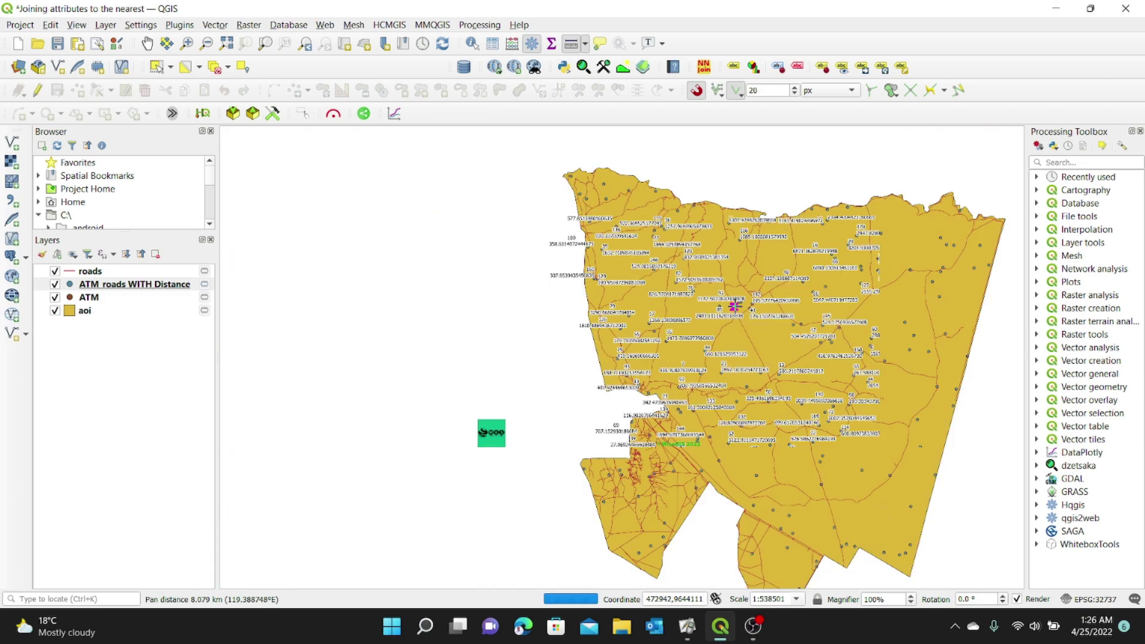
{"action": "left_click_drag", "start_coordinate": [841, 298], "coordinate": [592, 297]}
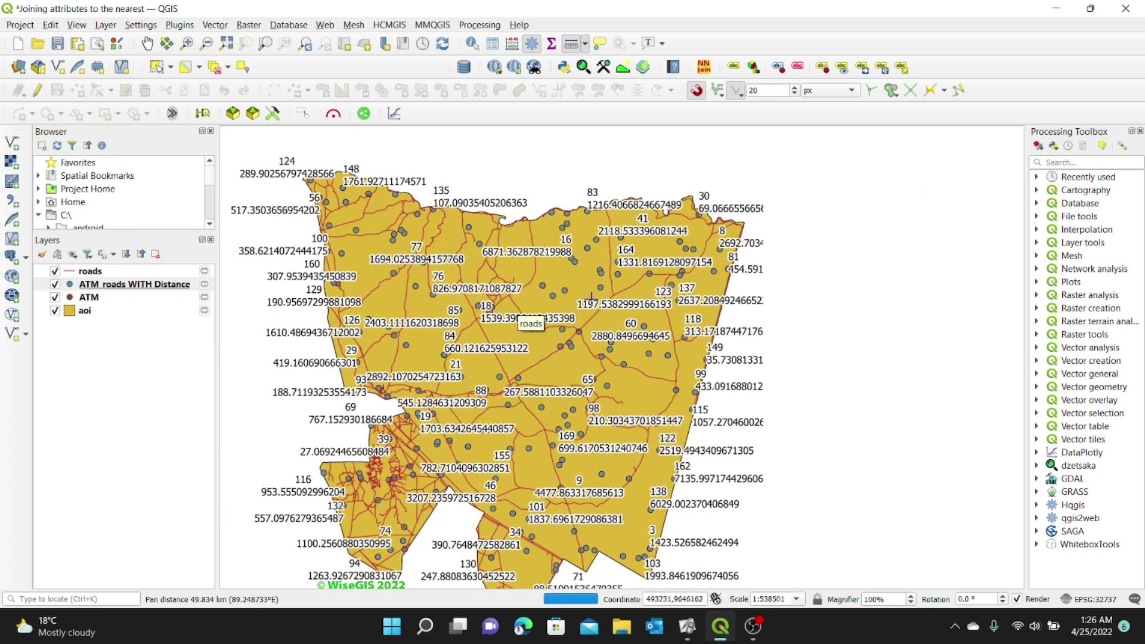
{"action": "scroll", "coordinate": [591, 296], "scroll_direction": "up", "scroll_amount": 1}
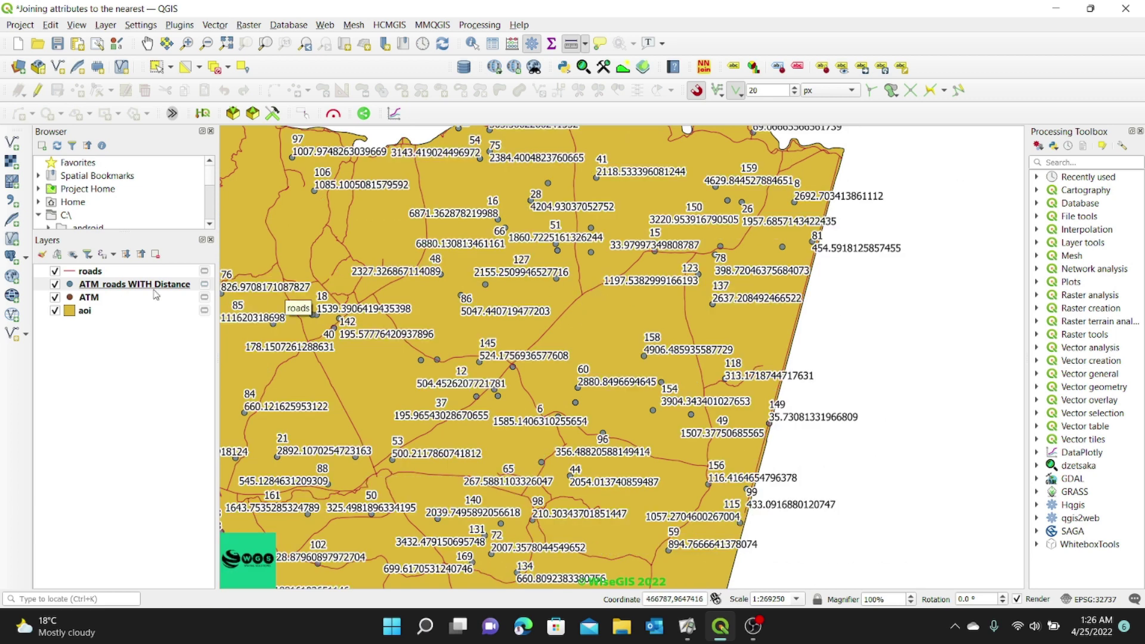
{"action": "left_click", "coordinate": [120, 285]}
{"action": "right_click", "coordinate": [120, 284]}
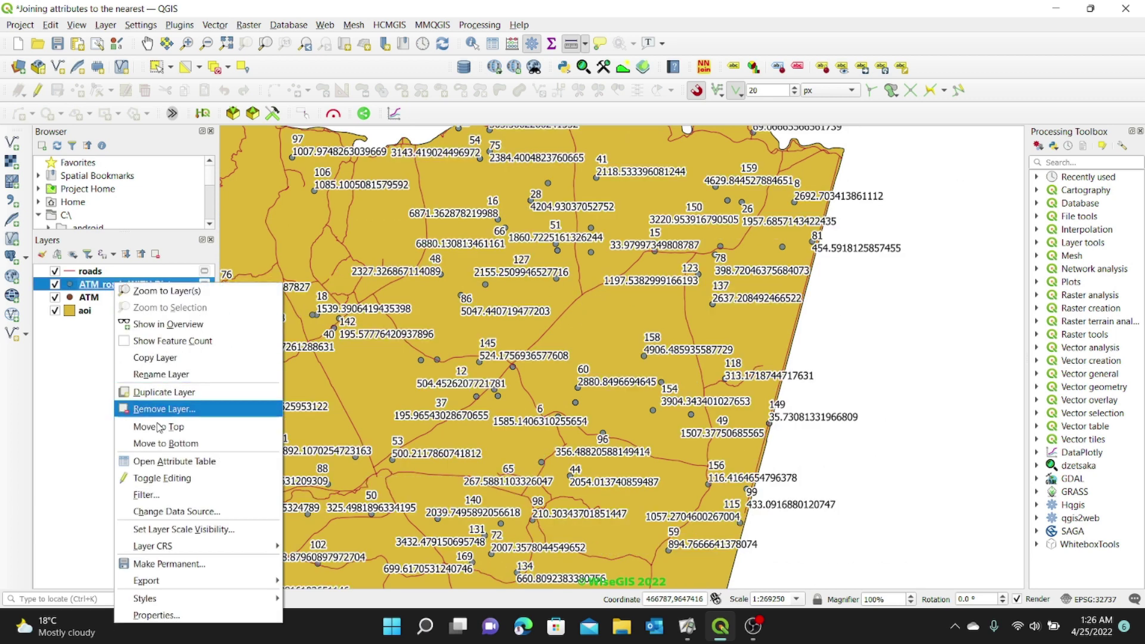
{"action": "left_click", "coordinate": [161, 462]}
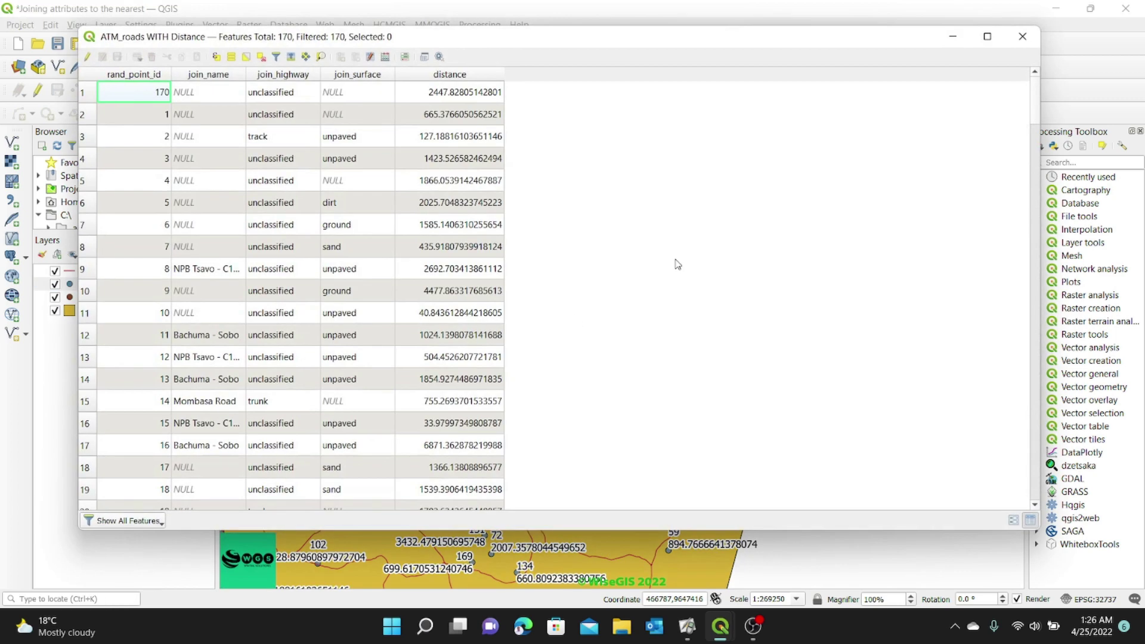
{"action": "left_click", "coordinate": [446, 75]}
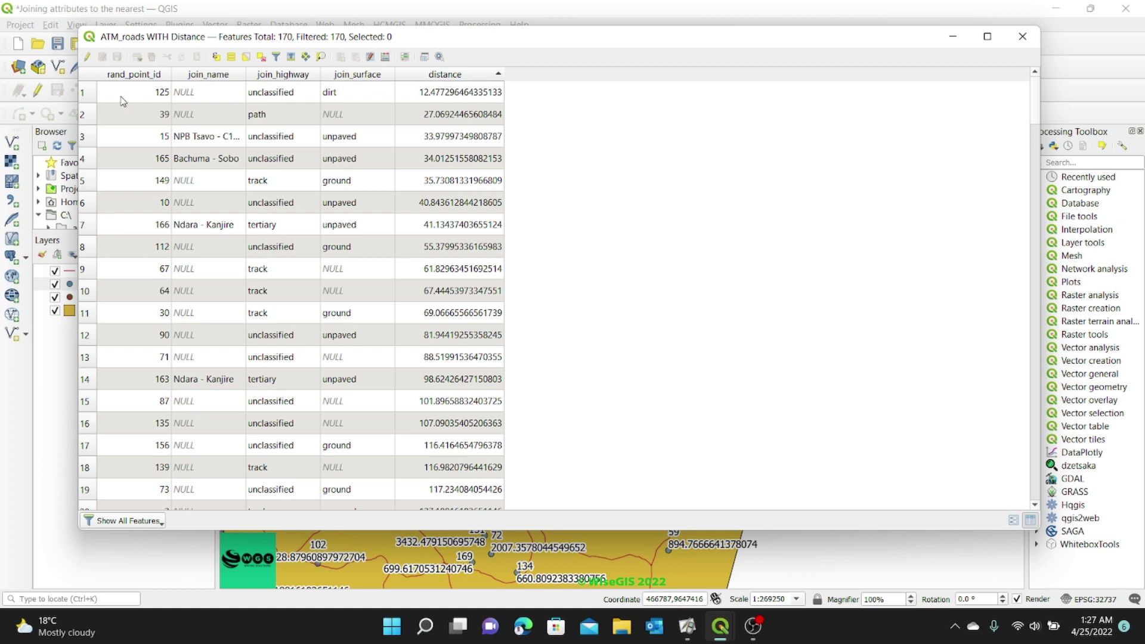
Select the record with the shortest distance, zoom the map to it, and minimize the attribute table
{"action": "left_click", "coordinate": [85, 96]}
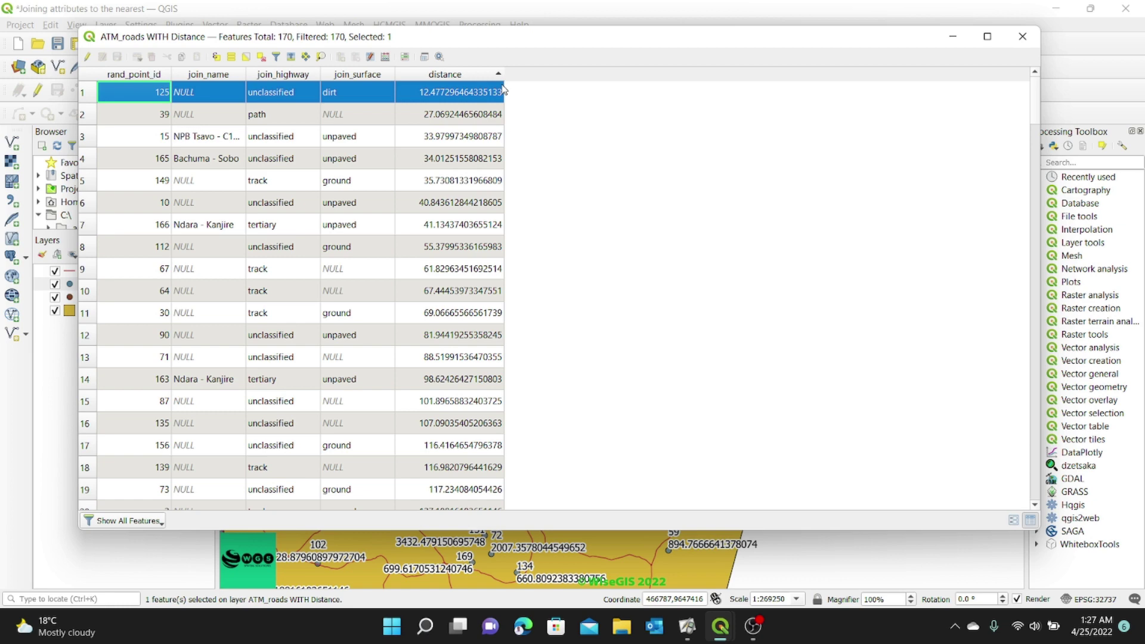
{"action": "left_click", "coordinate": [321, 57]}
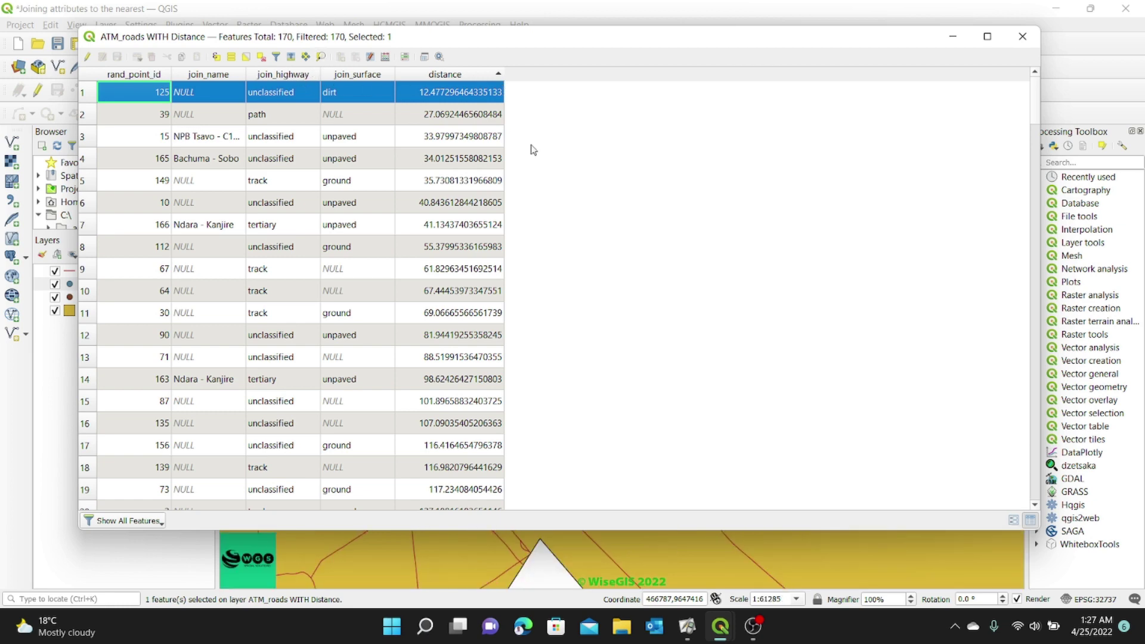
{"action": "left_click", "coordinate": [957, 40]}
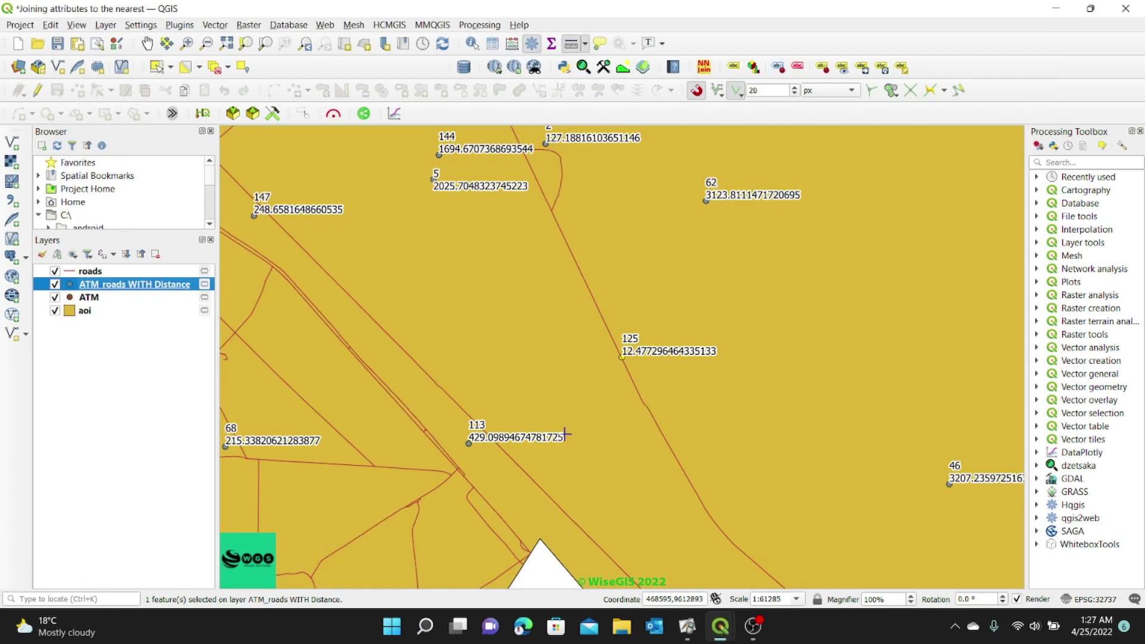
Measure from the ATM point labelled 125 to check its distance to the nearest road
{"action": "scroll", "coordinate": [537, 361], "scroll_direction": "up", "scroll_amount": 3}
{"action": "scroll", "coordinate": [525, 341], "scroll_direction": "up", "scroll_amount": 4}
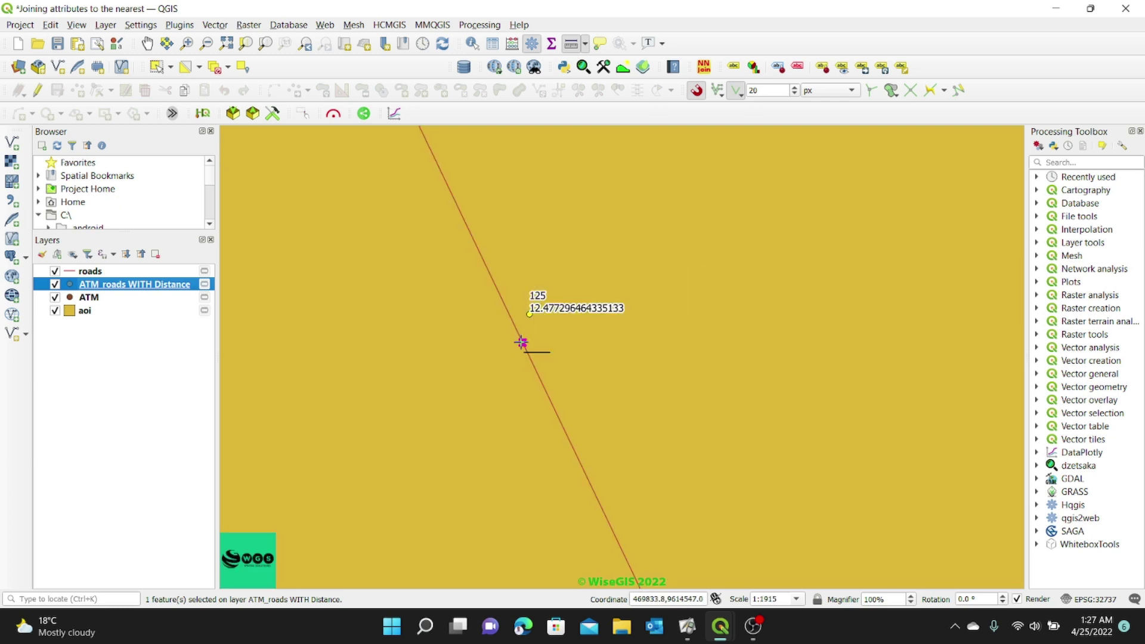
{"action": "scroll", "coordinate": [537, 285], "scroll_direction": "up", "scroll_amount": 1}
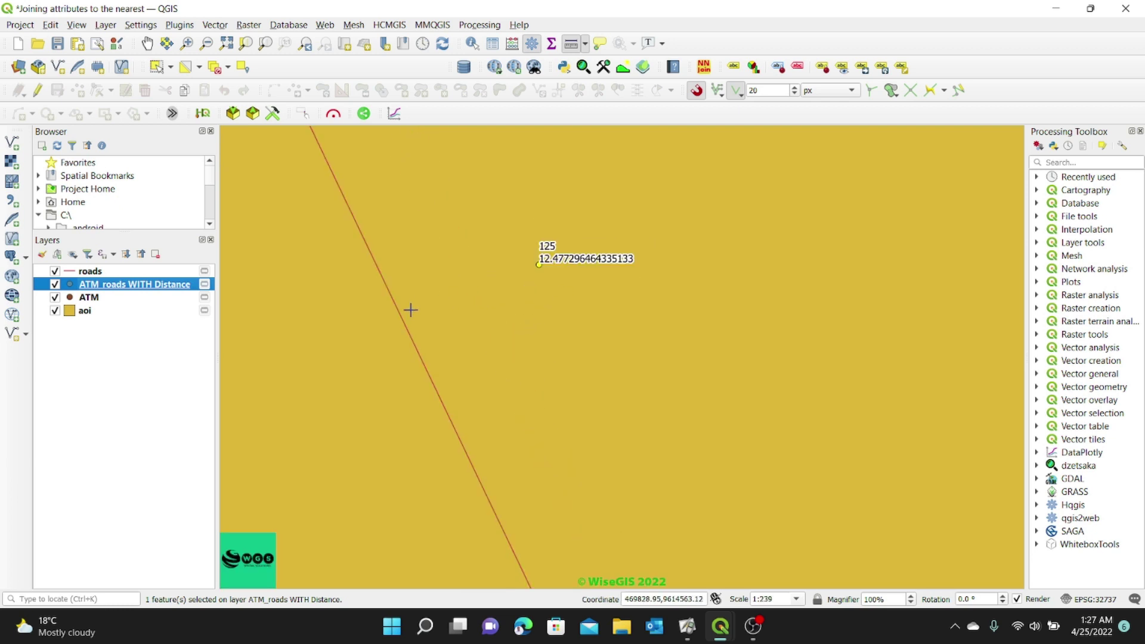
{"action": "left_click", "coordinate": [540, 264]}
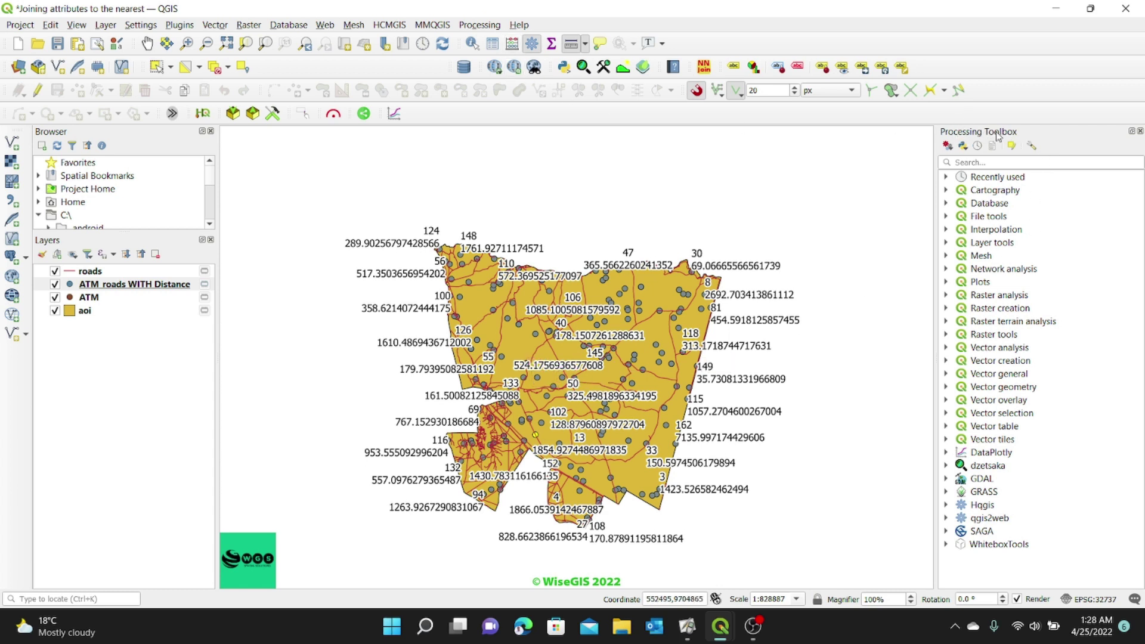
Search the Processing Toolbox for "join attributes to" and open the Join attributes by nearest algorithm
{"action": "left_click", "coordinate": [478, 25]}
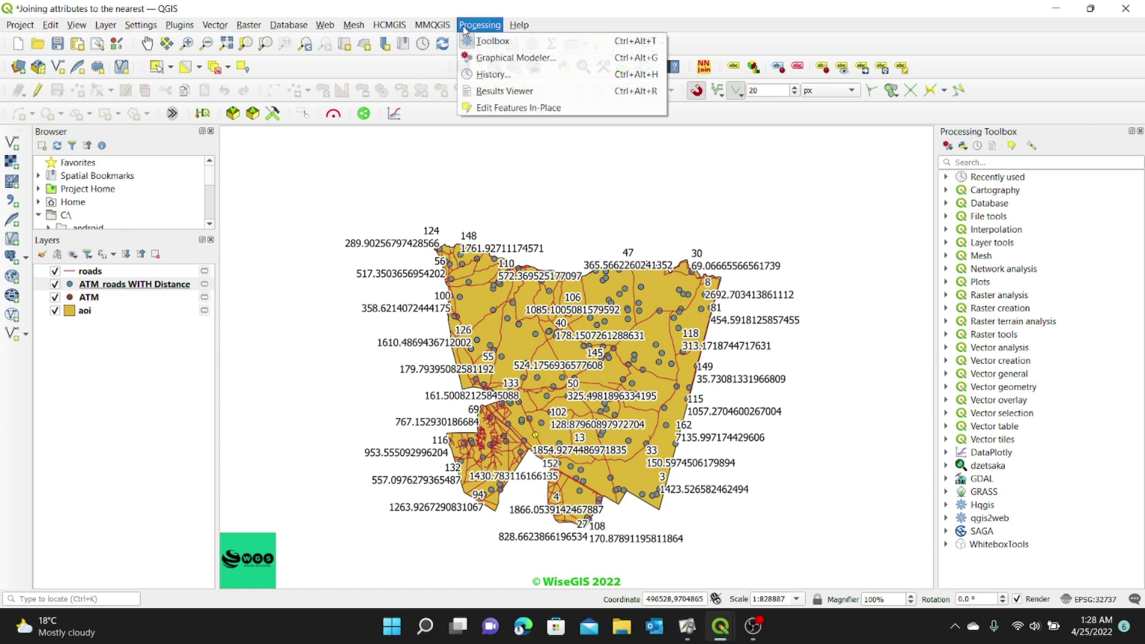
{"action": "left_click", "coordinate": [622, 11]}
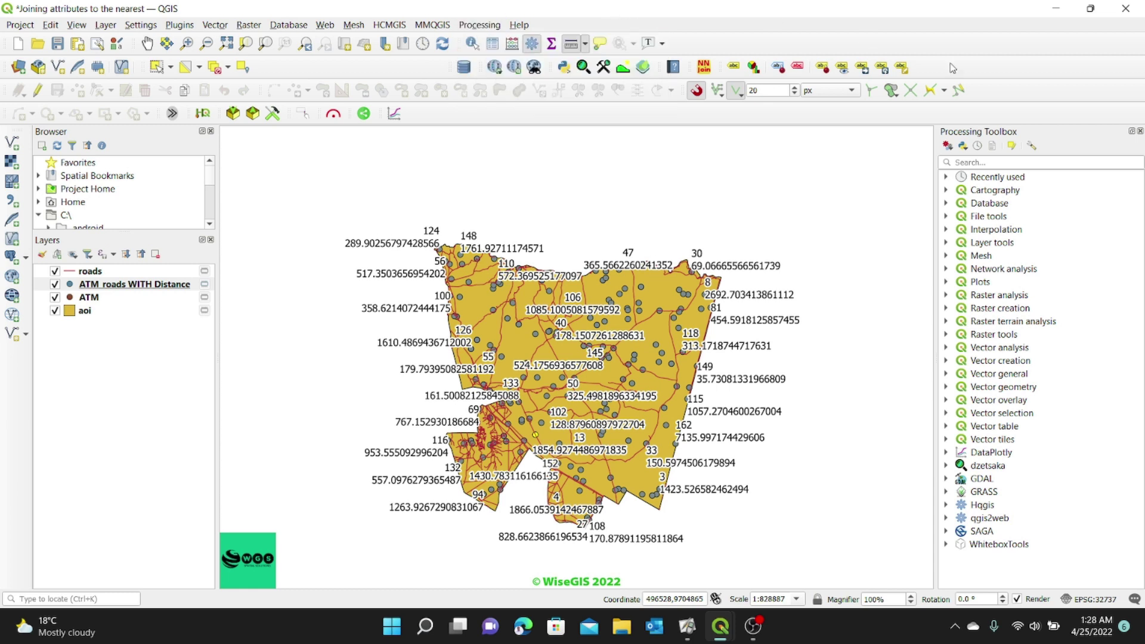
{"action": "left_click", "coordinate": [965, 161]}
{"action": "type", "text": "join attributes to"}
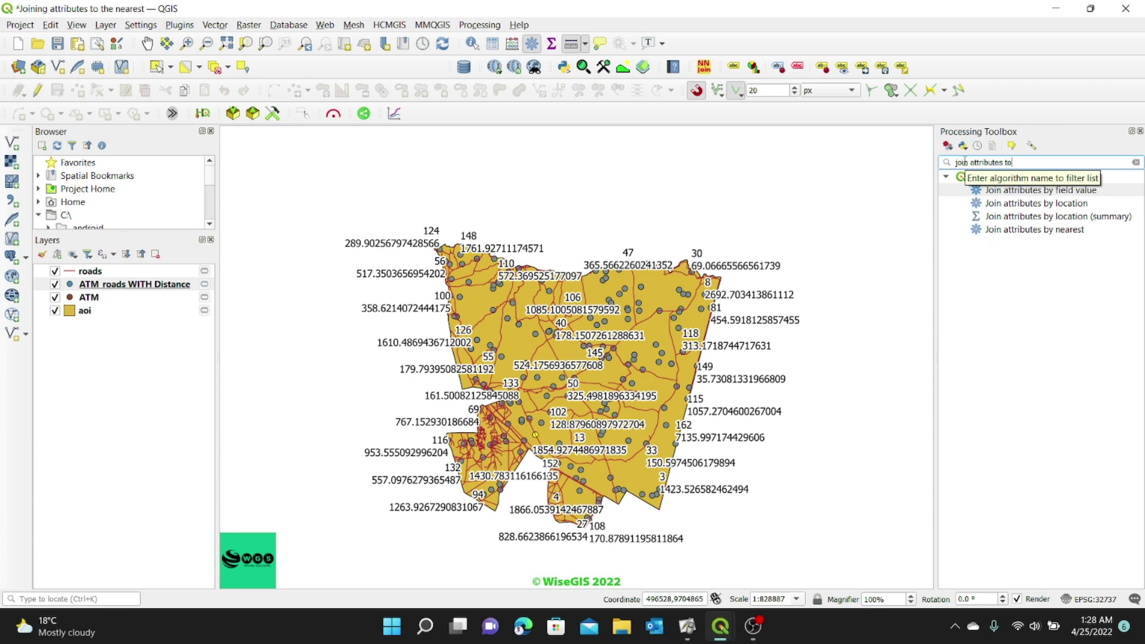
{"action": "left_click", "coordinate": [1028, 232]}
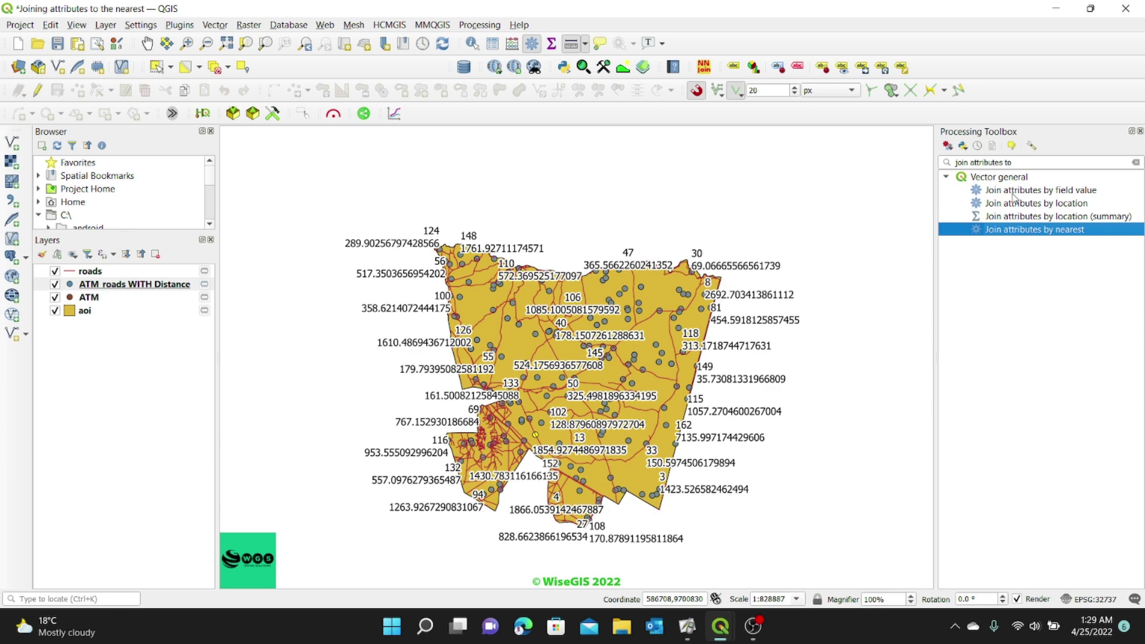
{"action": "left_click", "coordinate": [1025, 162]}
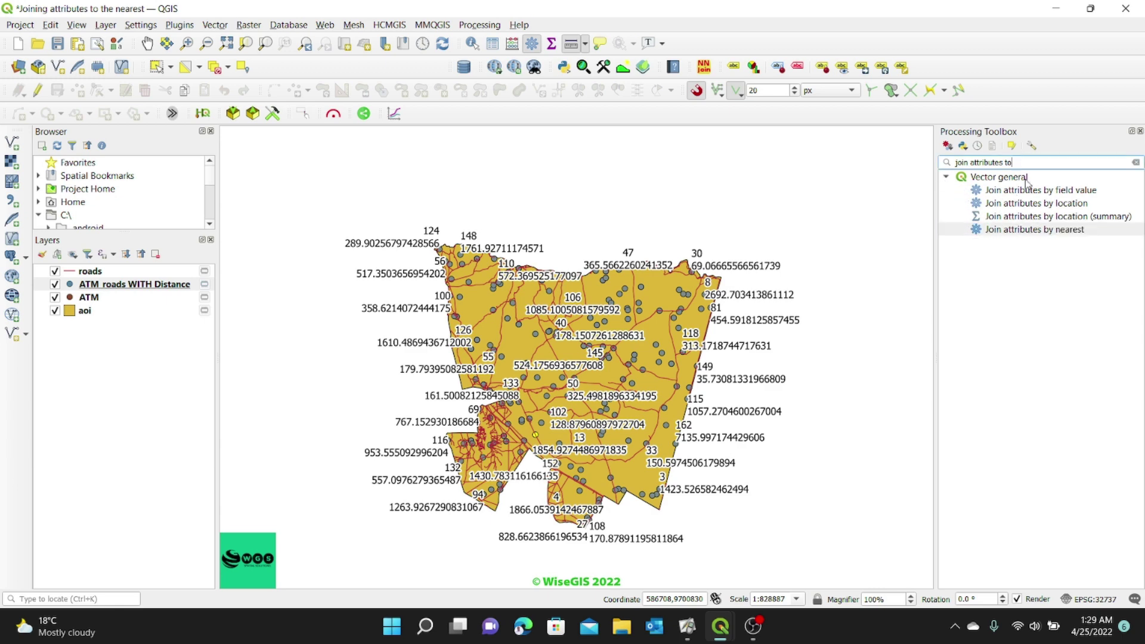
{"action": "double_click", "coordinate": [1050, 235]}
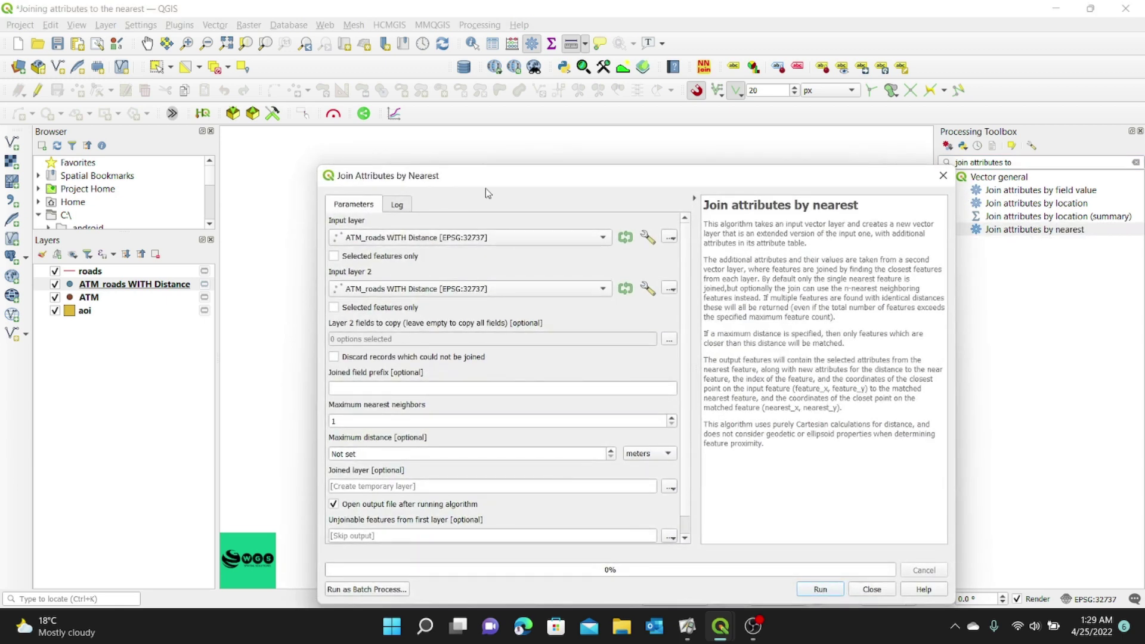
Run Join attributes by nearest with ATM as the input layer and roads as input layer 2, and close the dialog
{"action": "left_click_drag", "start_coordinate": [495, 170], "coordinate": [469, 74]}
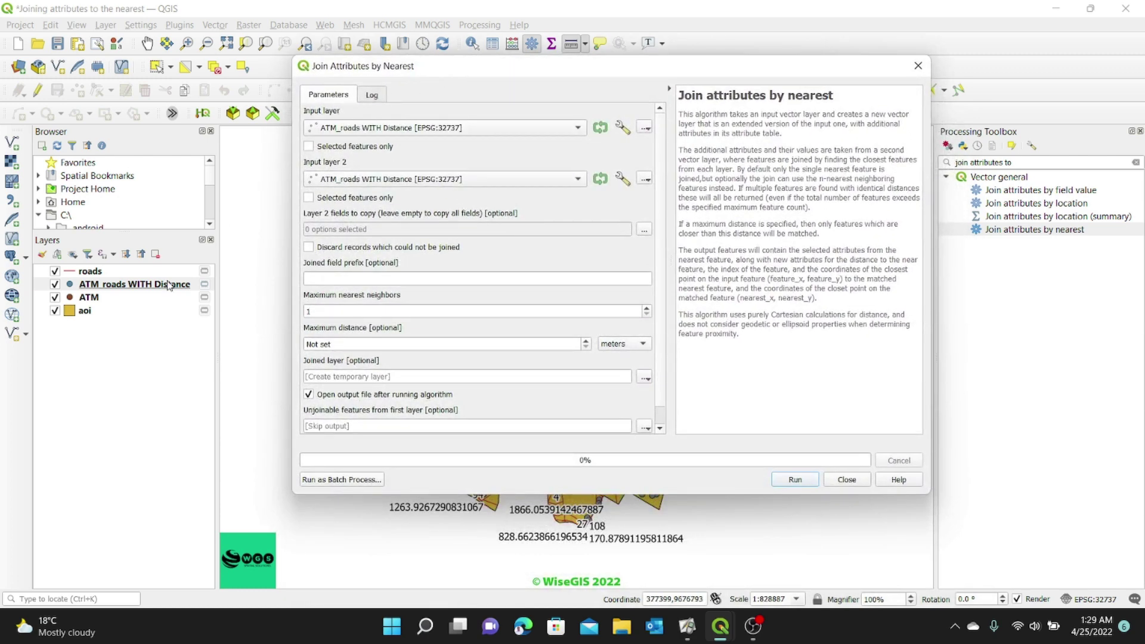
{"action": "left_click_drag", "start_coordinate": [88, 300], "coordinate": [359, 131]}
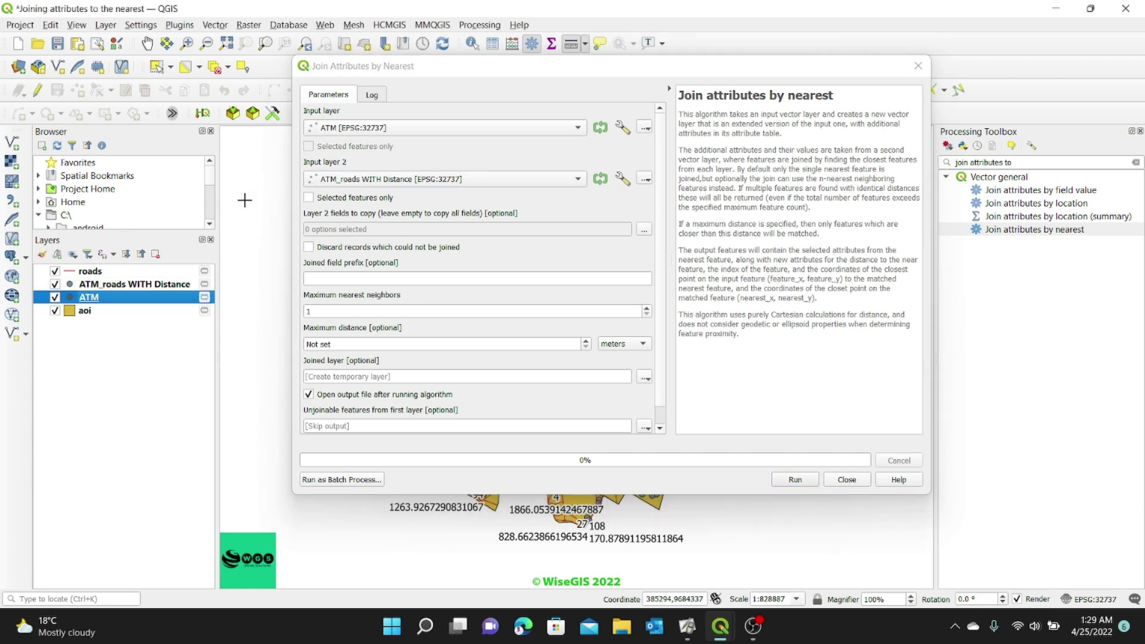
{"action": "left_click_drag", "start_coordinate": [90, 272], "coordinate": [368, 181]}
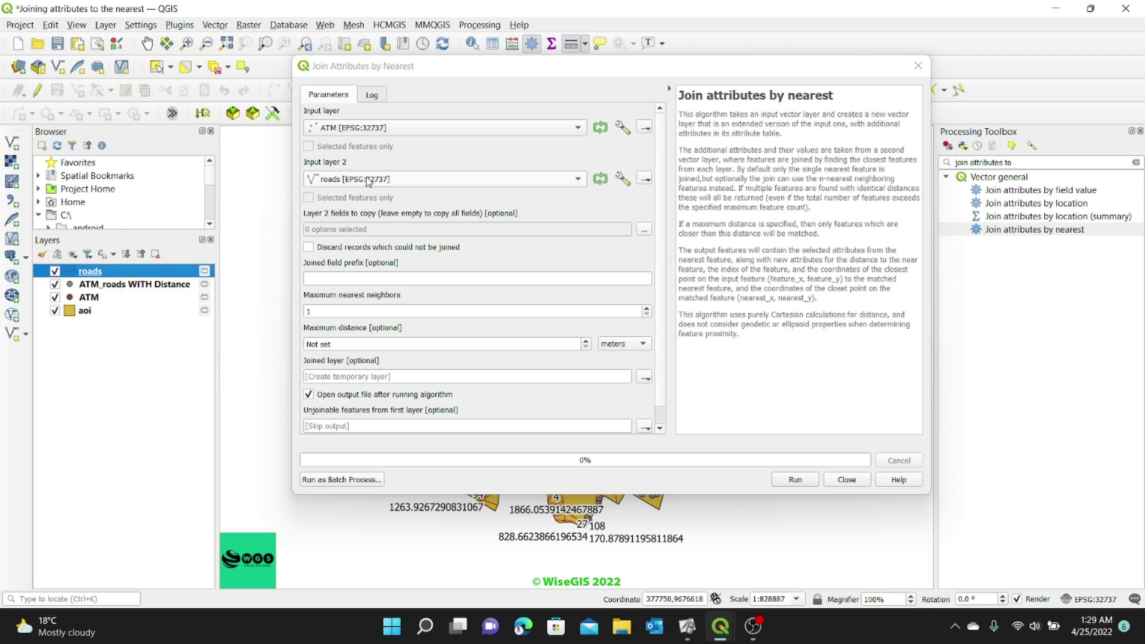
{"action": "left_click", "coordinate": [797, 480]}
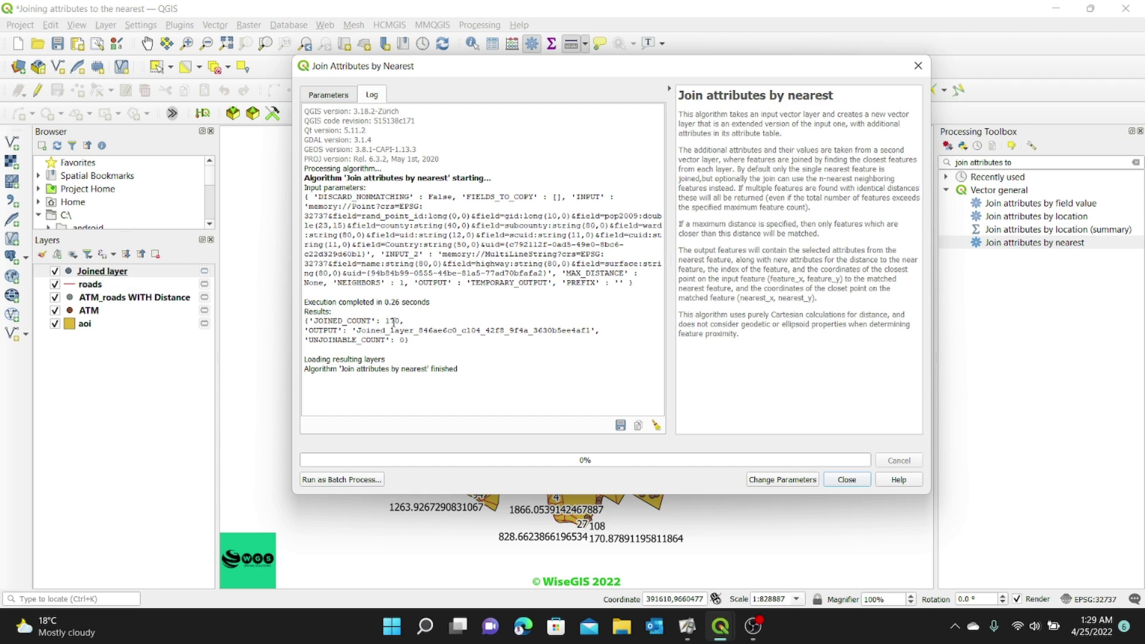
{"action": "left_click", "coordinate": [847, 481]}
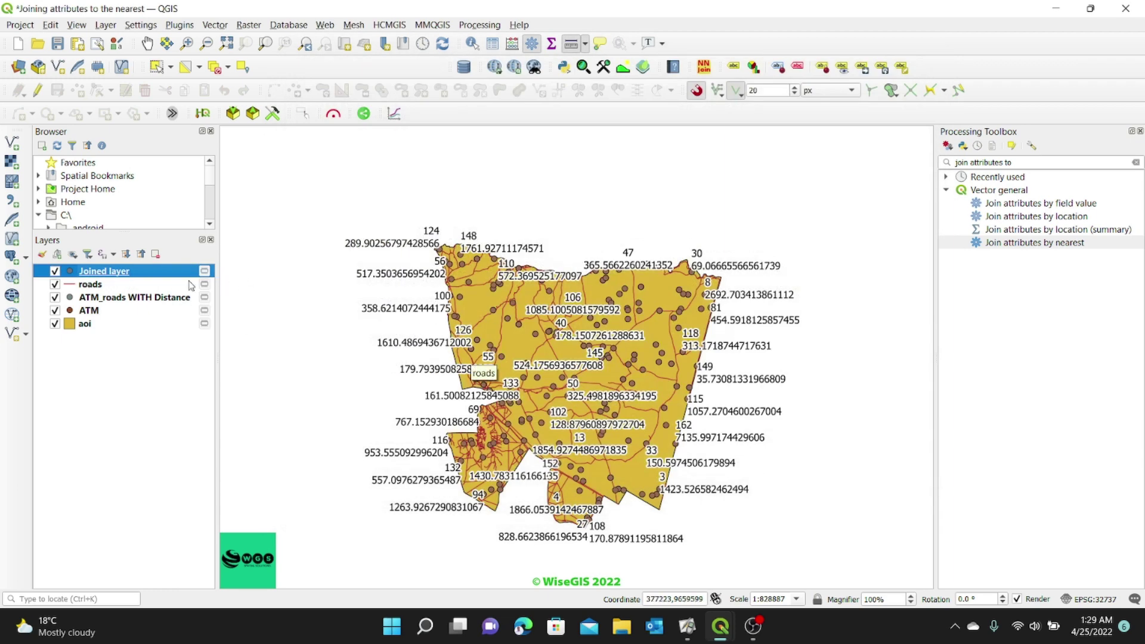
Open the attribute table of the Joined layer and sort its records by the distance field
{"action": "right_click", "coordinate": [110, 273]}
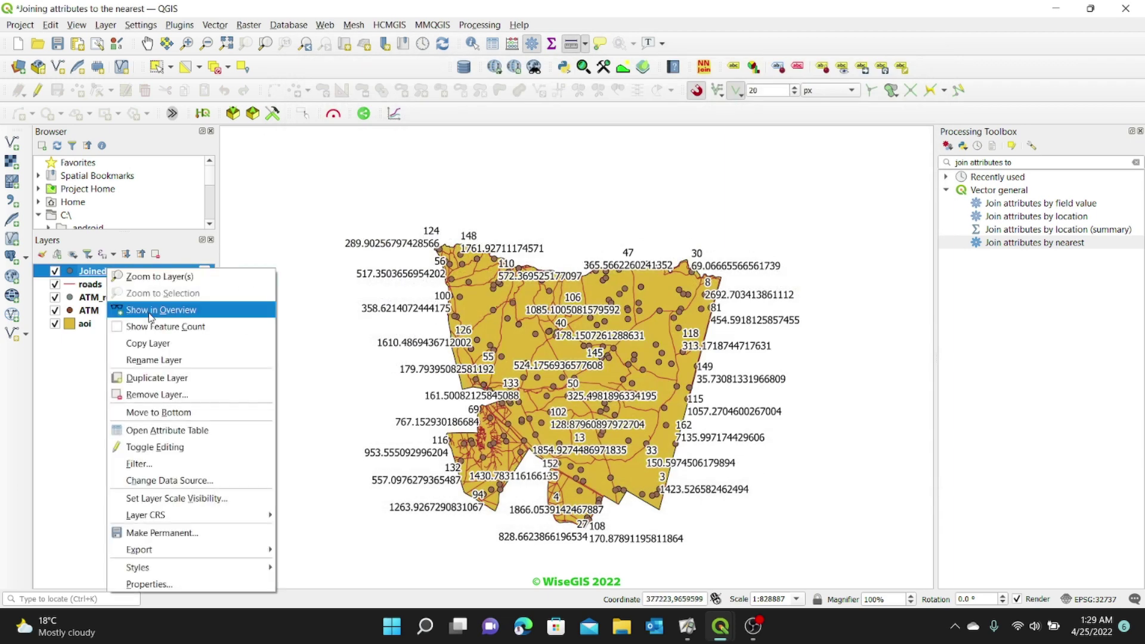
{"action": "left_click", "coordinate": [164, 430]}
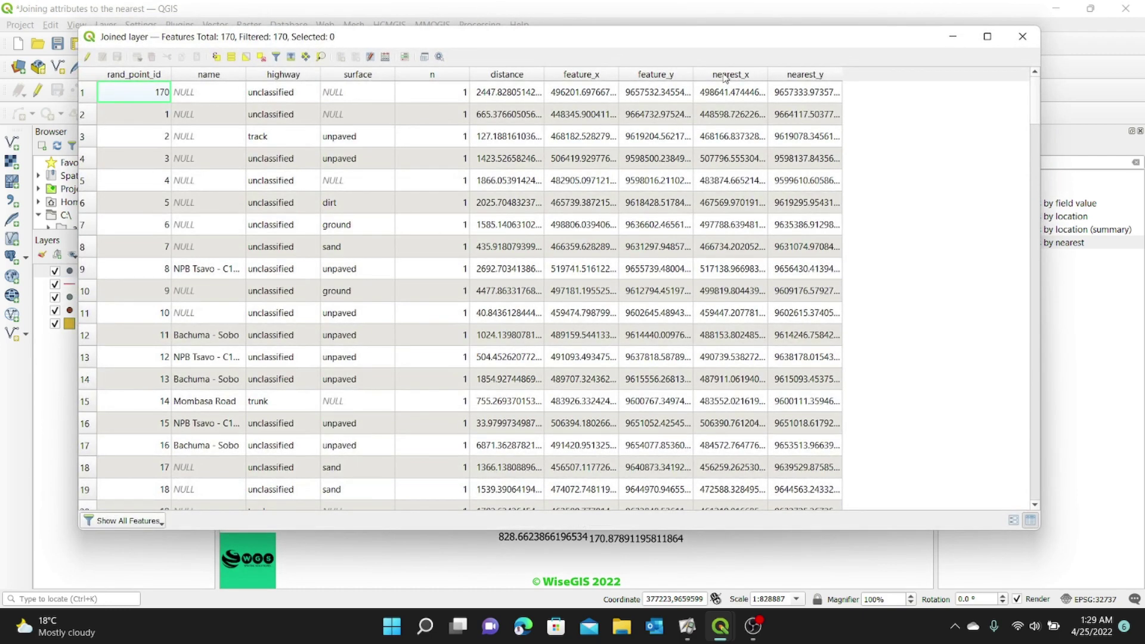
{"action": "left_click_drag", "start_coordinate": [504, 49], "coordinate": [642, 64]}
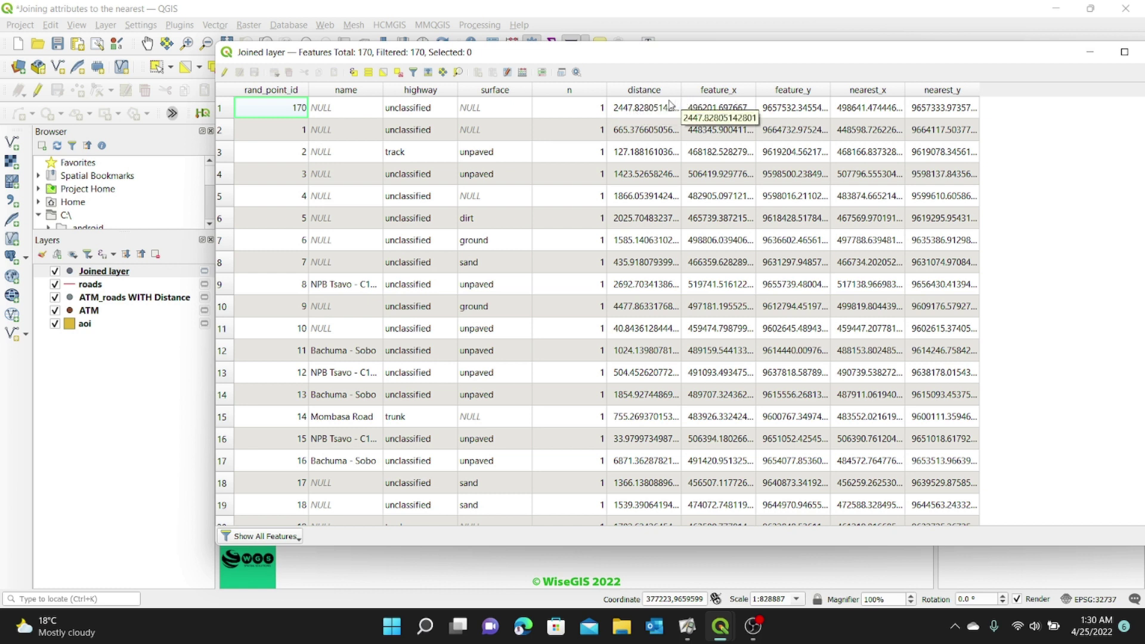
{"action": "left_click", "coordinate": [639, 90]}
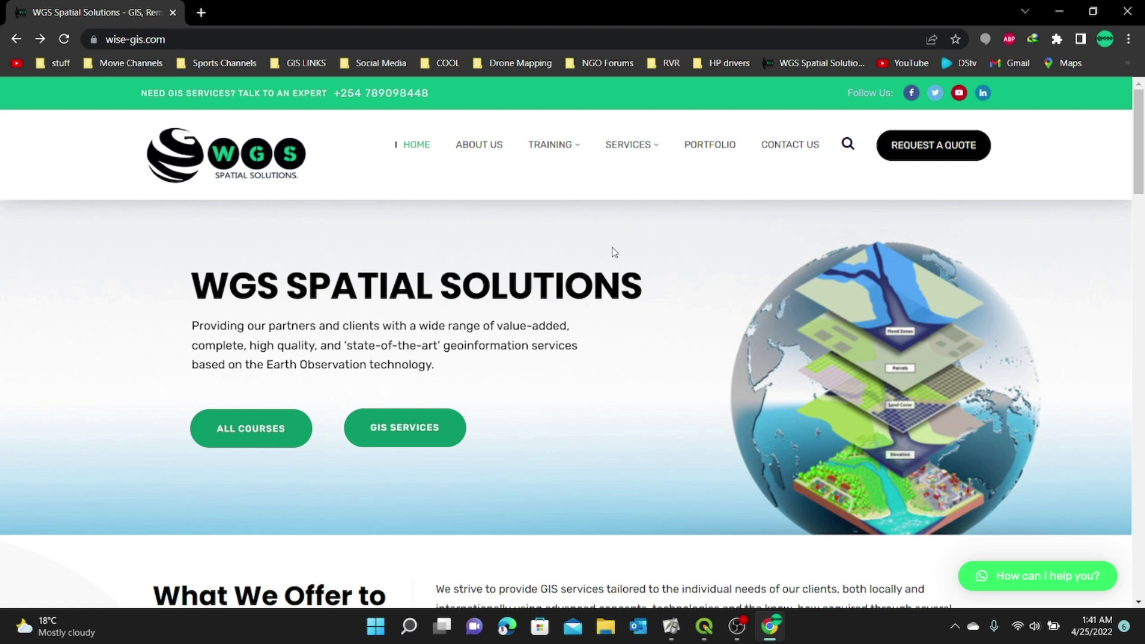
On the wise-gis.com website in the browser, open the Advance GIS and Mapping course page and go to its course registration form
{"action": "mouse_move", "coordinate": [563, 146]}
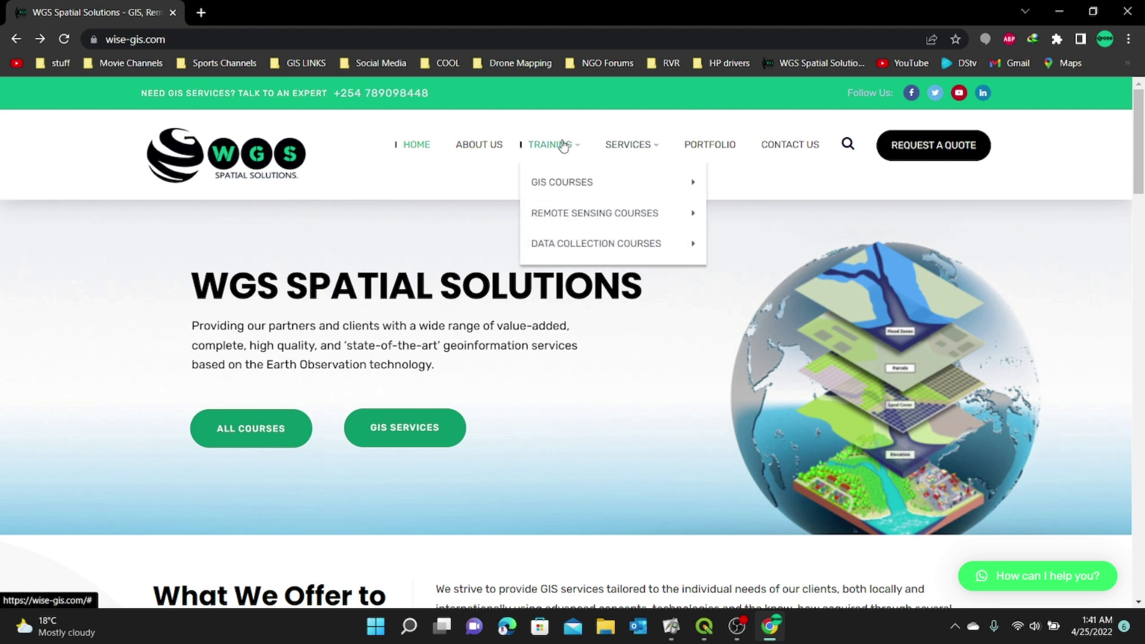
{"action": "mouse_move", "coordinate": [536, 186]}
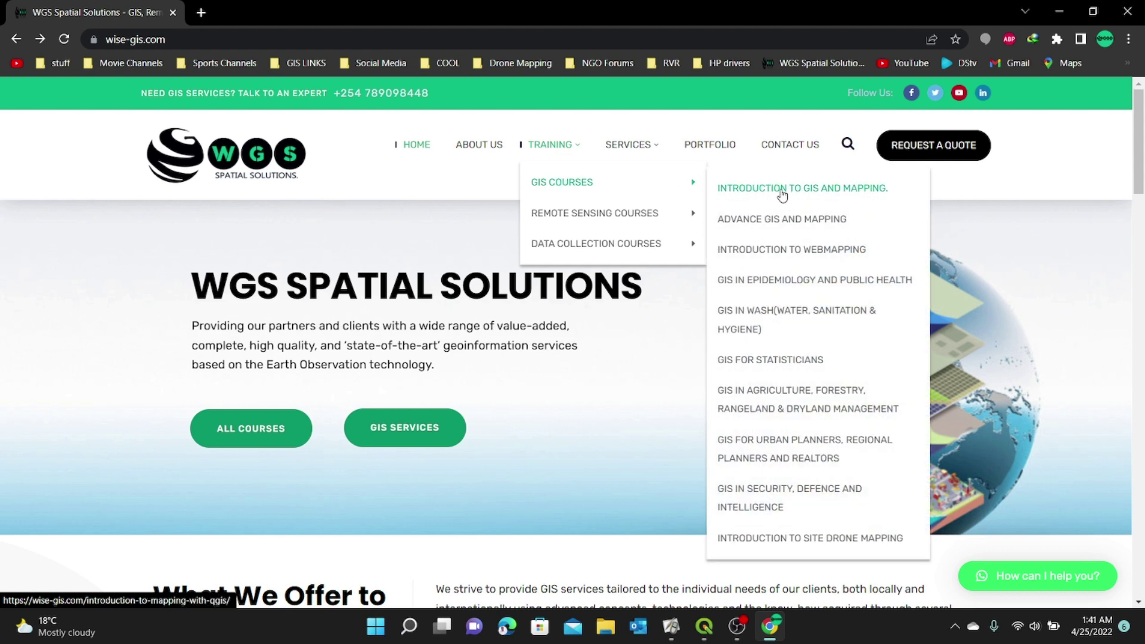
{"action": "left_click", "coordinate": [795, 226]}
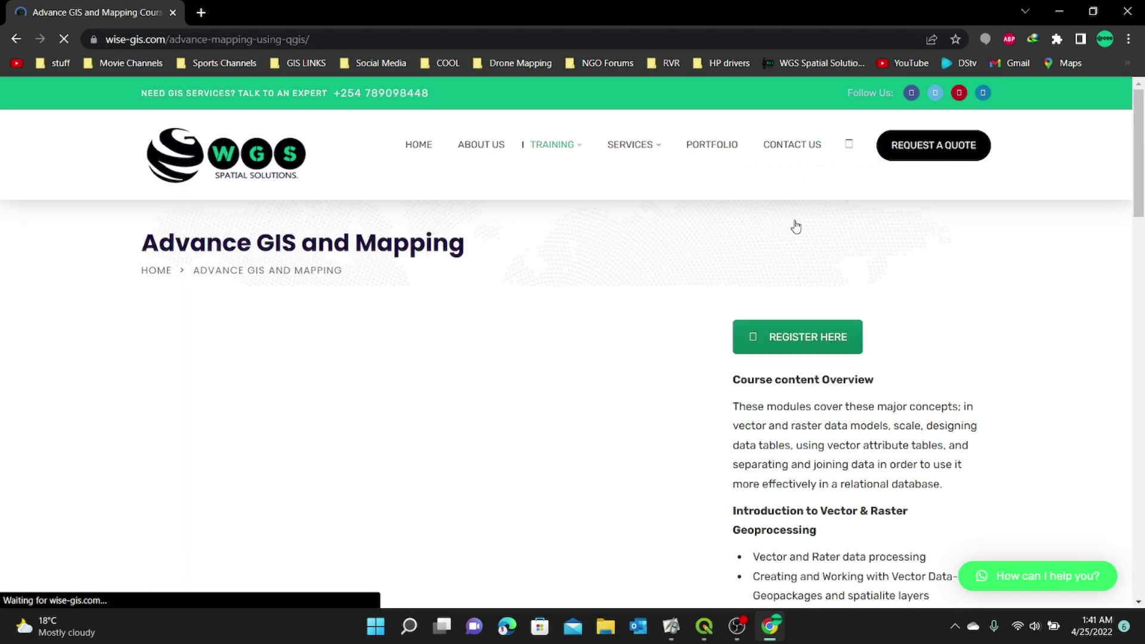
{"action": "scroll", "coordinate": [603, 248], "scroll_direction": "down", "scroll_amount": 1}
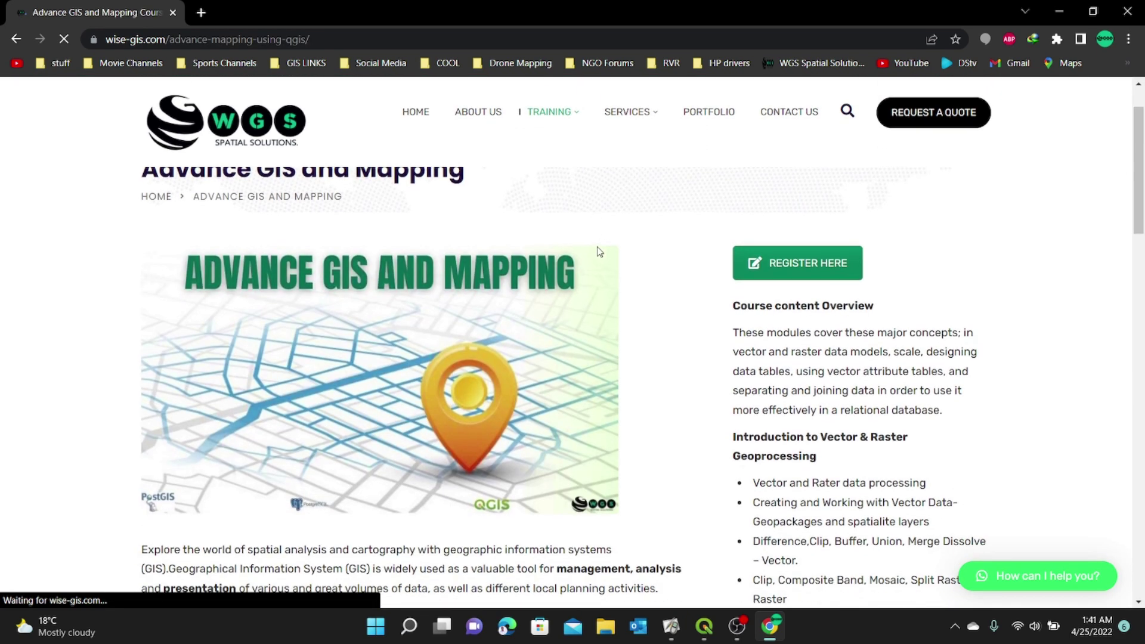
{"action": "left_click", "coordinate": [778, 265]}
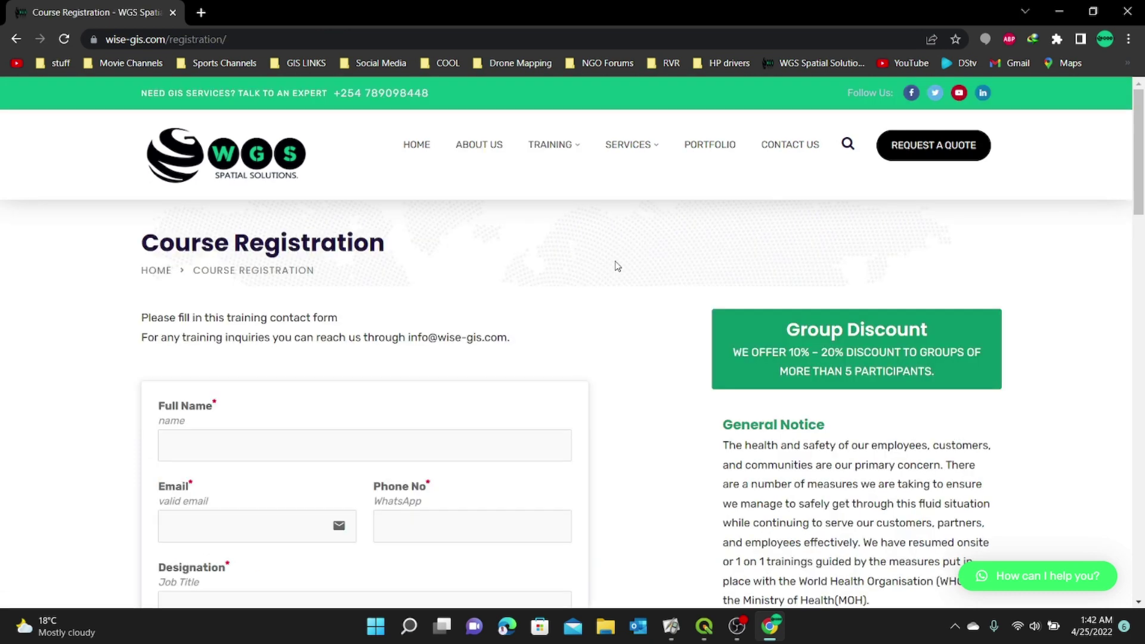